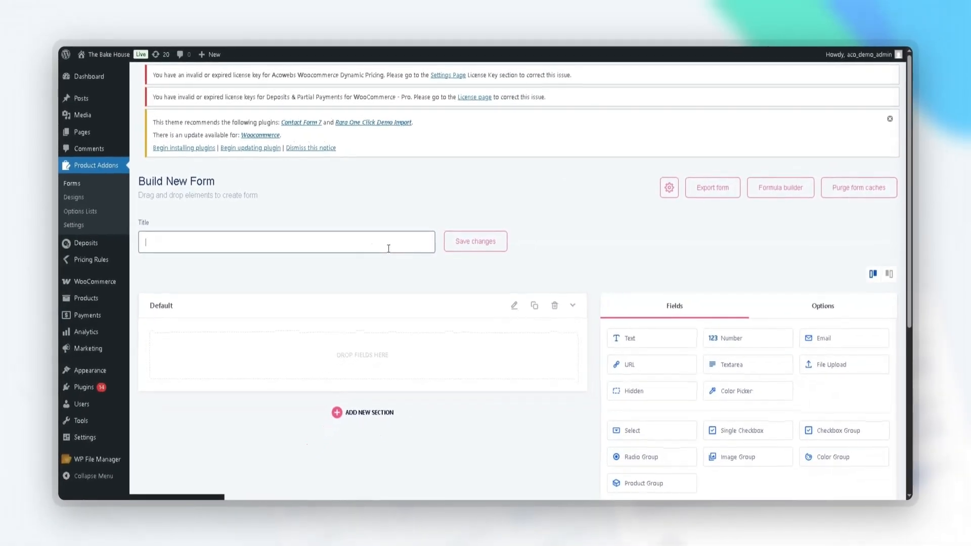
Title the new form "Pizza customize" and add a Radio Group field to the Default section.
type("Pizza custom")
left_click(322, 289)
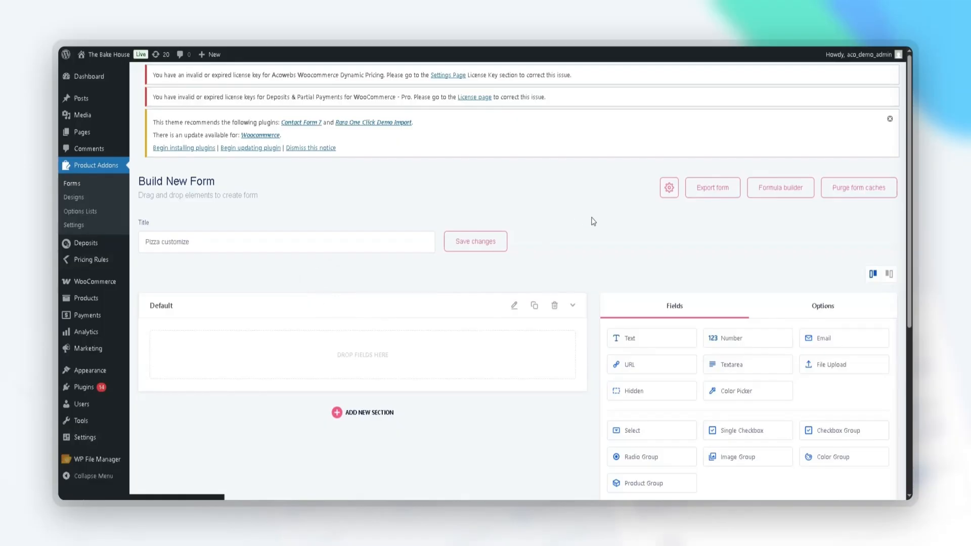
scroll(591, 220, "down", 3)
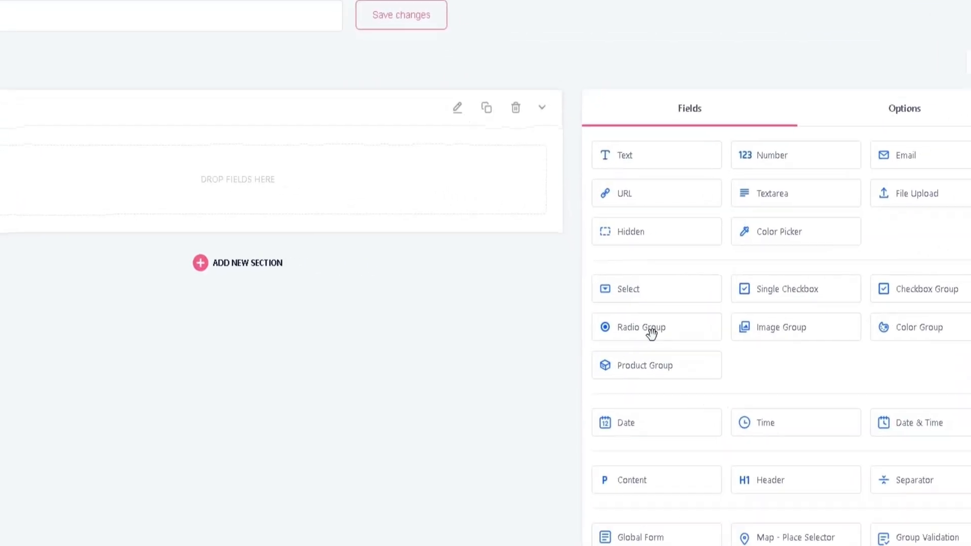
left_click_drag(647, 314, 363, 212)
left_click_drag(310, 169, 311, 175)
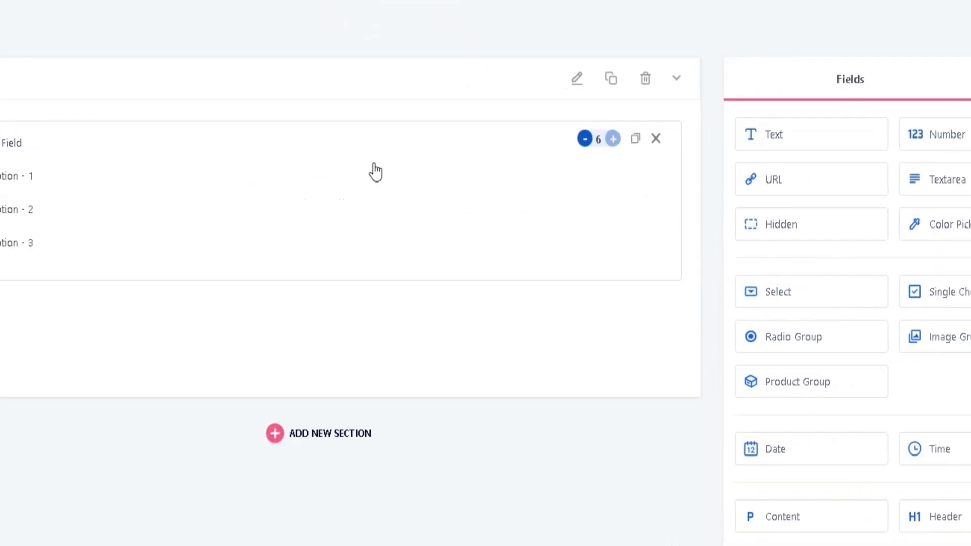
Set the radio field's label to "Choose Your Pizza Type".
left_click(619, 192)
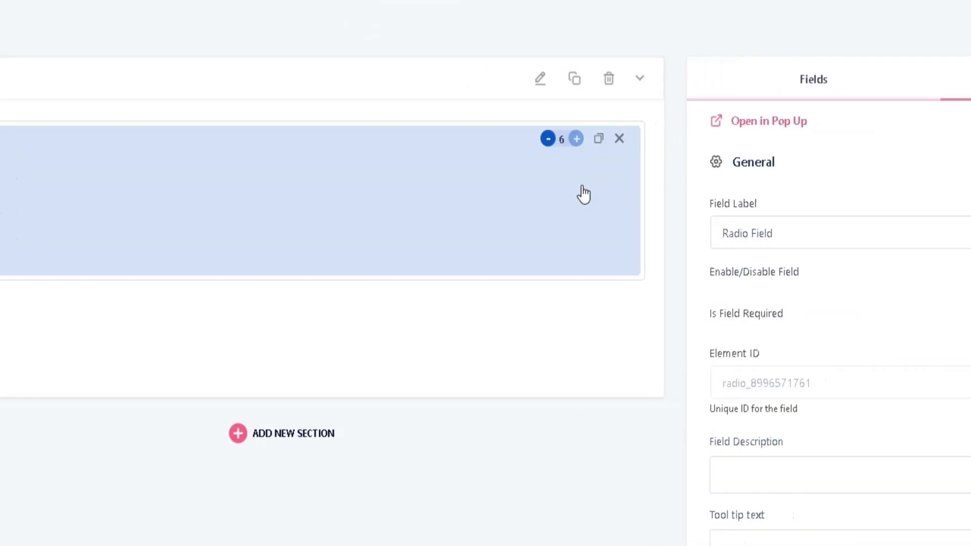
scroll(673, 209, "down", 3)
scroll(646, 181, "up", 3)
triple_click(617, 228)
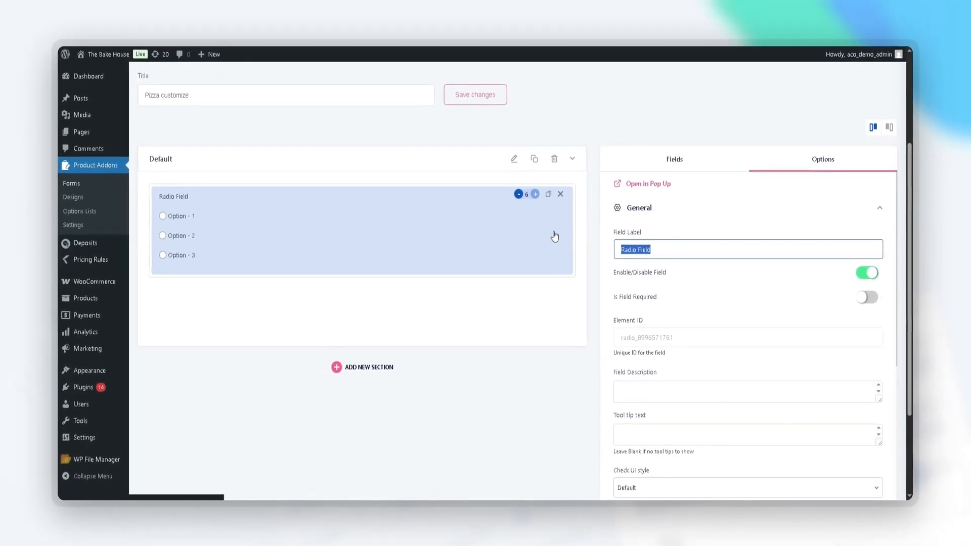
type("Choose")
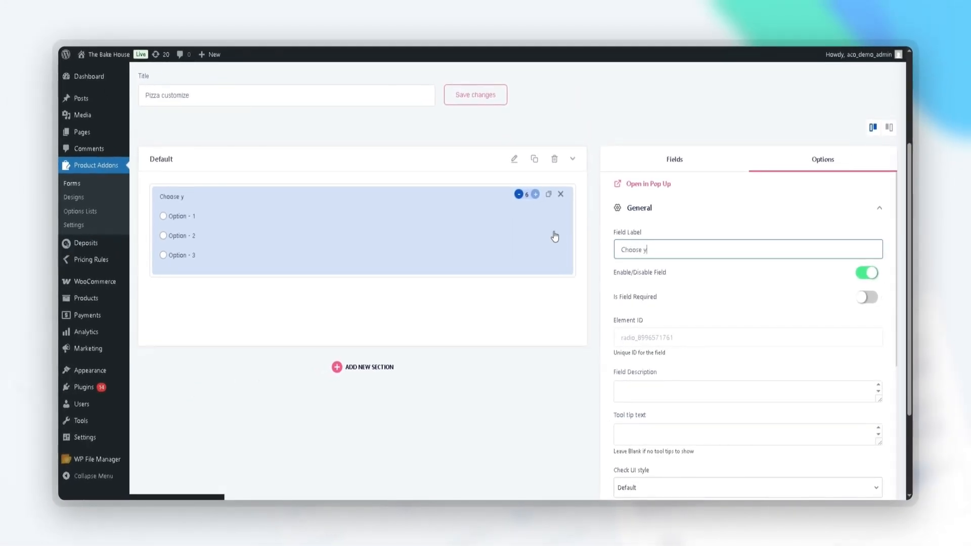
type(" Your Pizza Type")
Set the radio field's first option to label "Veg" and value "veg".
scroll(798, 321, "down", 6)
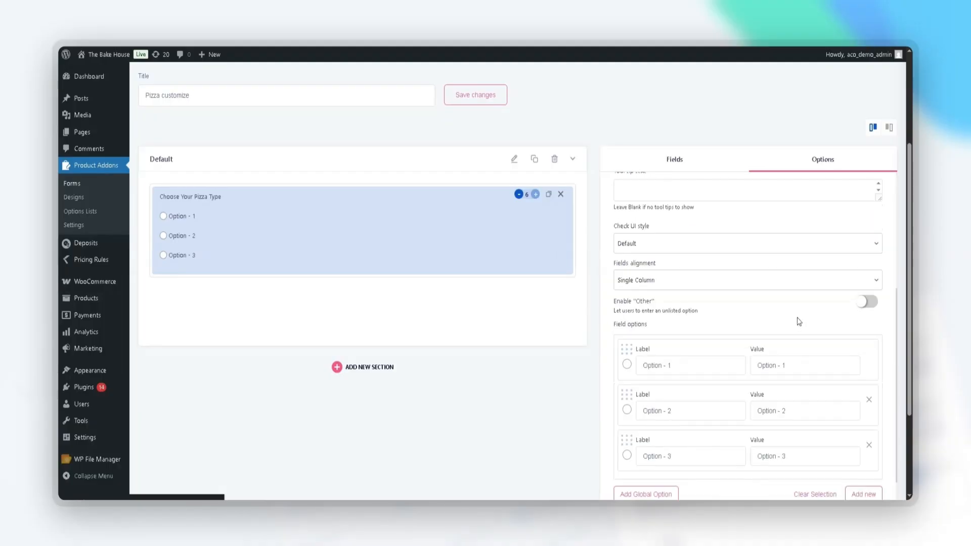
left_click_drag(673, 317, 605, 315)
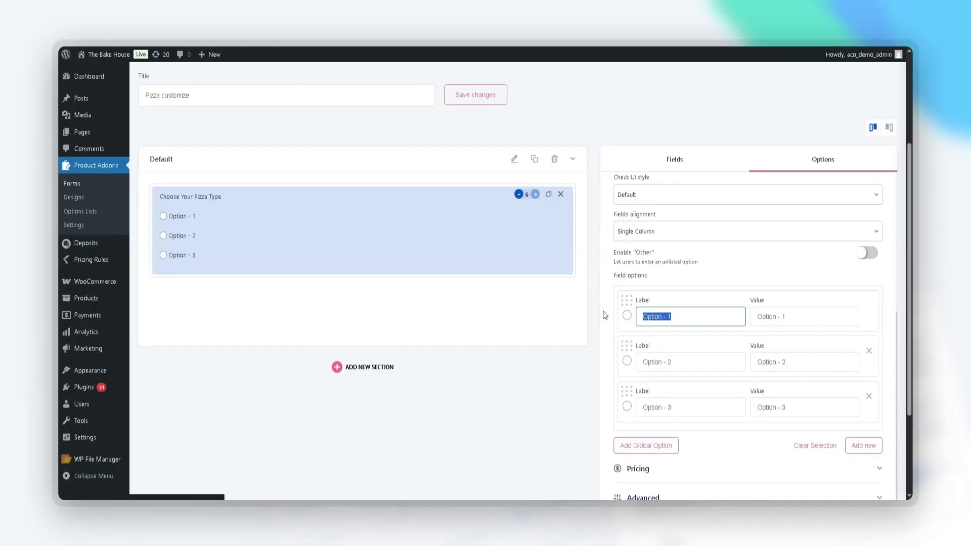
type("Veg")
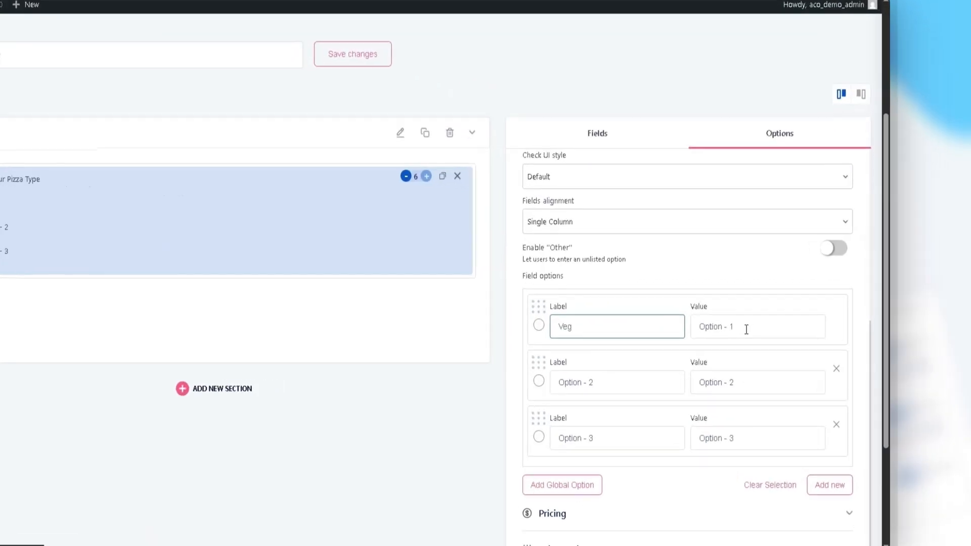
left_click_drag(792, 317, 747, 314)
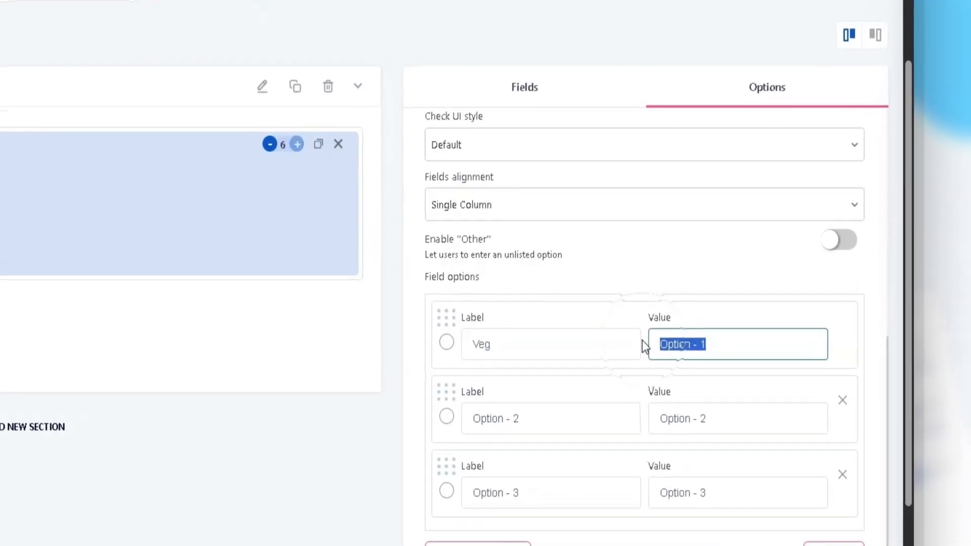
type("veg")
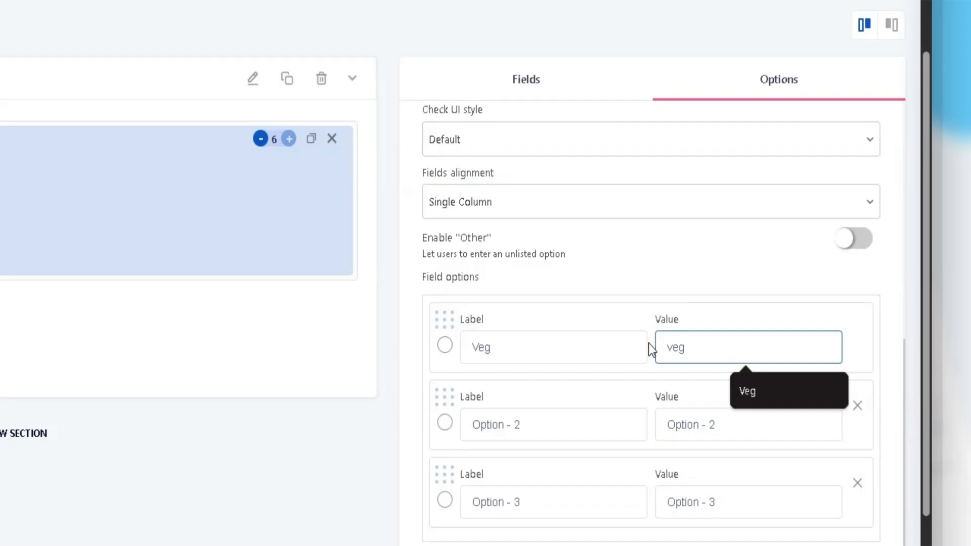
Set the radio field's second option to label "Non-Veg" and value "non-veg".
left_click_drag(541, 413, 416, 415)
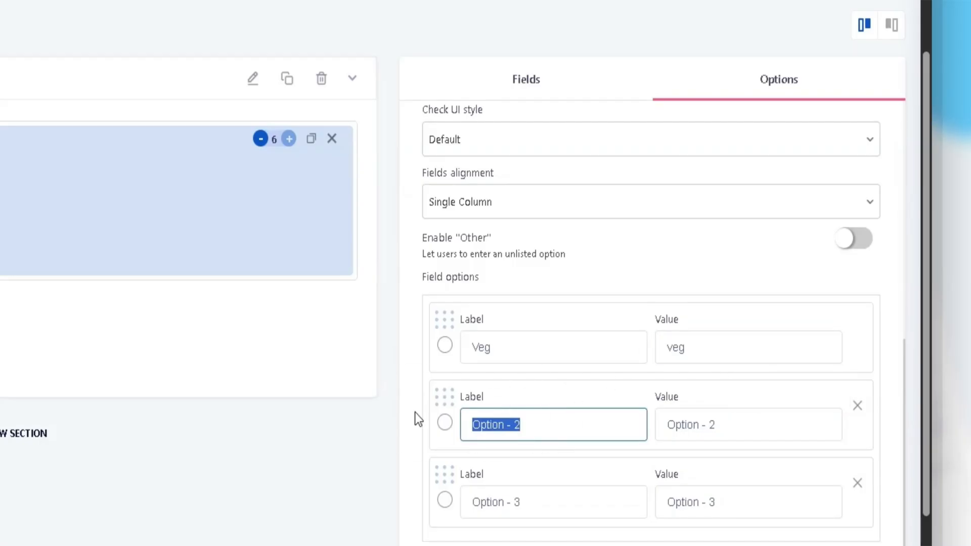
key("BackSpace")
left_click(488, 425)
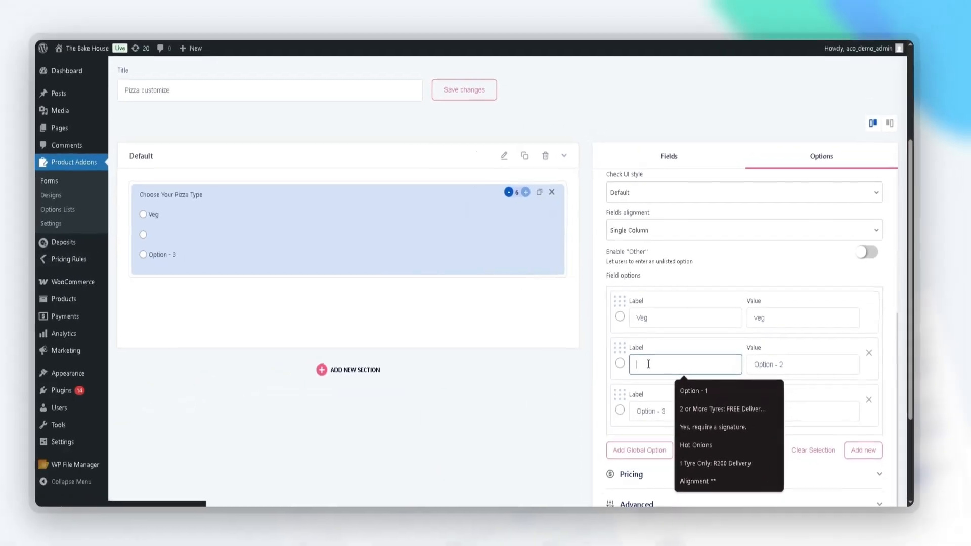
type("n")
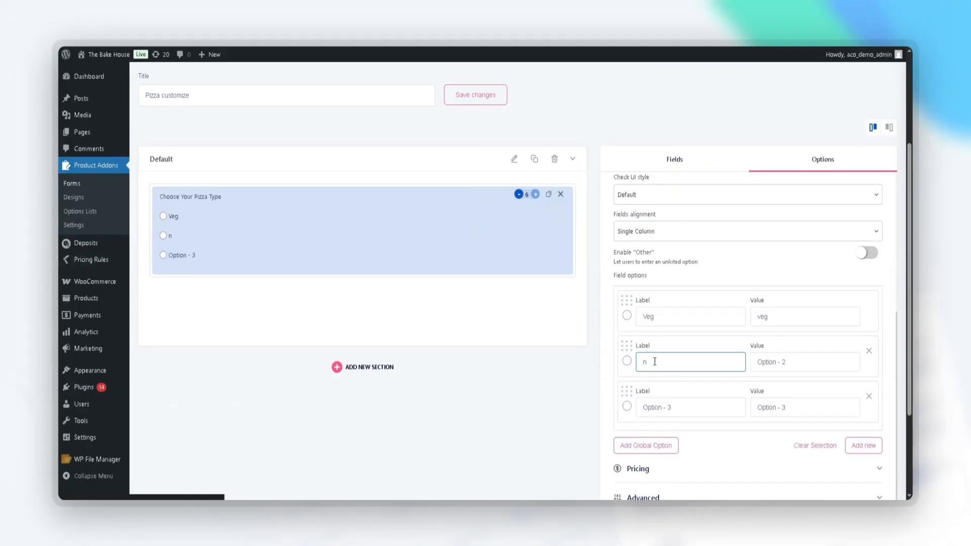
type("Non-Veg")
left_click(790, 361)
key("ctrl+a")
key("BackSpace")
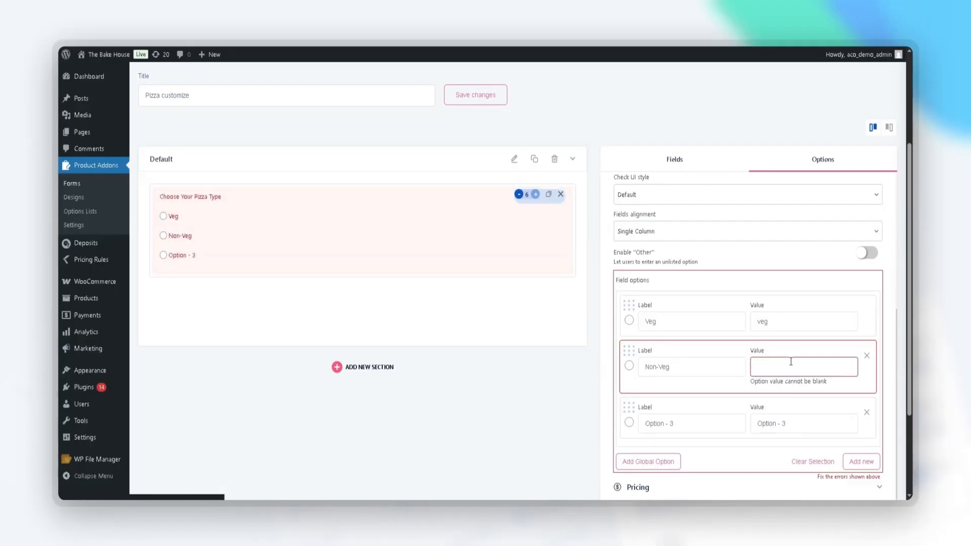
type("non-V")
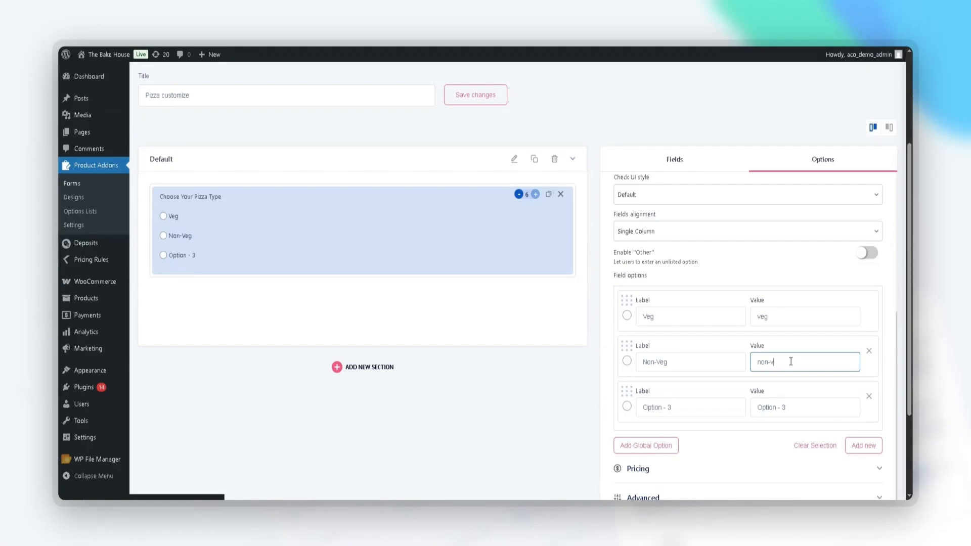
type("eg")
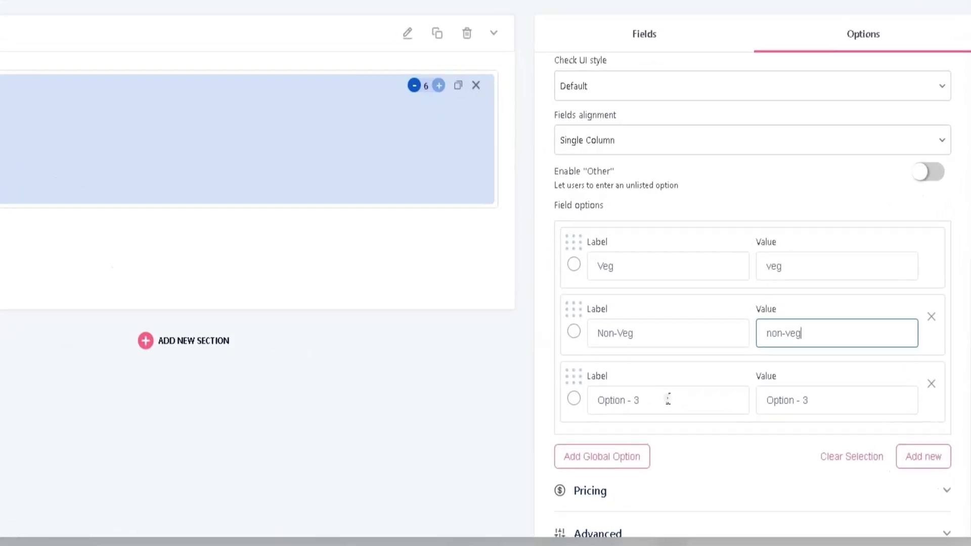
Remove the radio field's third option and set its fields alignment to Inline.
left_click_drag(690, 407, 642, 401)
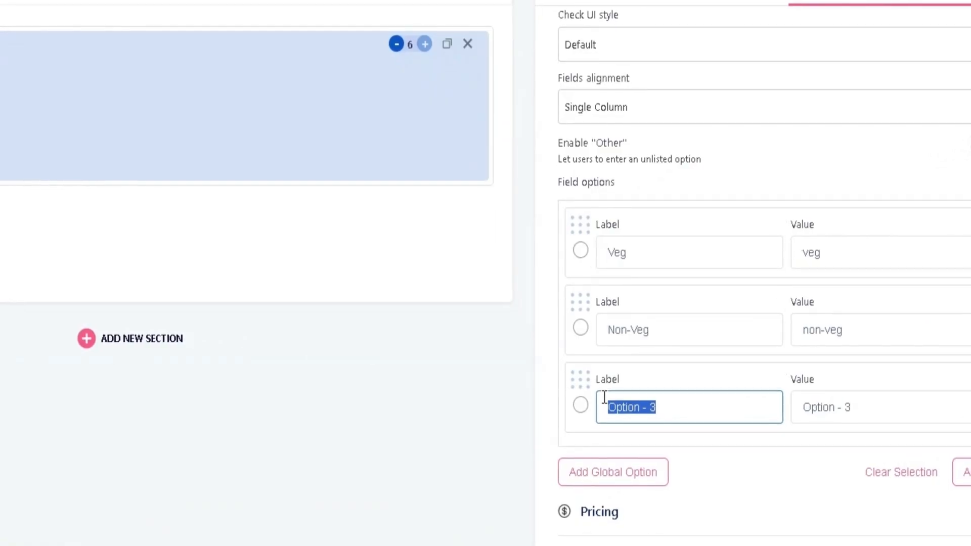
left_click(808, 389)
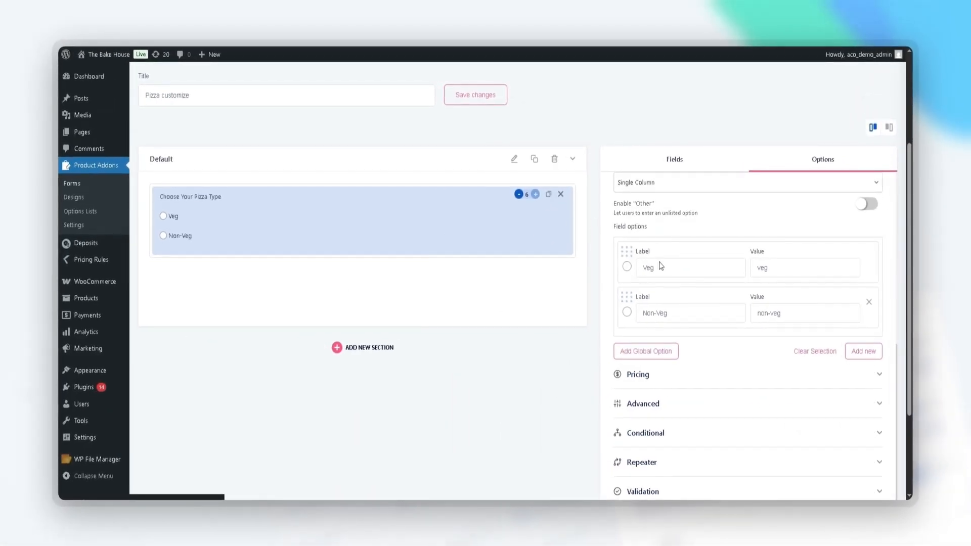
scroll(655, 285, "up", 1)
left_click(635, 231)
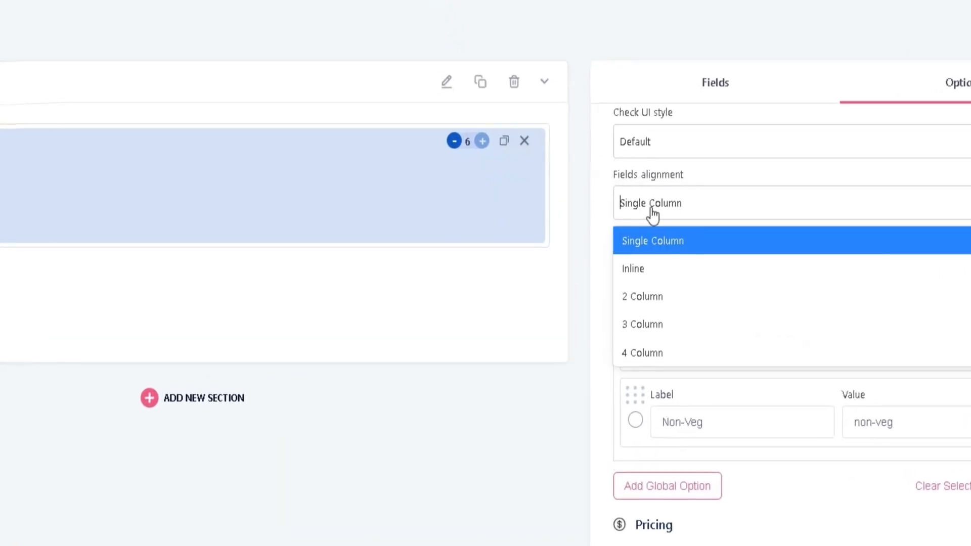
left_click(633, 272)
scroll(674, 250, "down", 3)
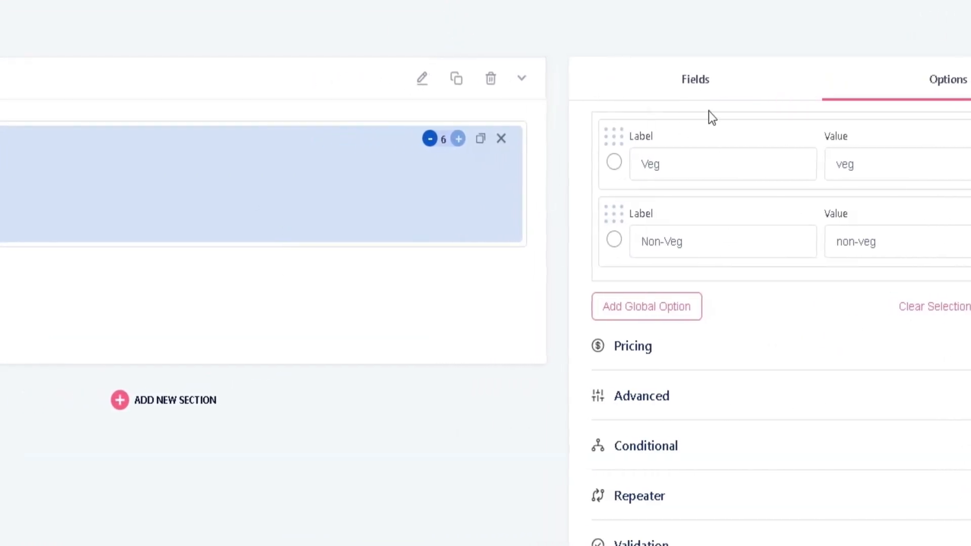
Add a Checkbox Group field below the pizza type field in the Default section.
left_click(601, 97)
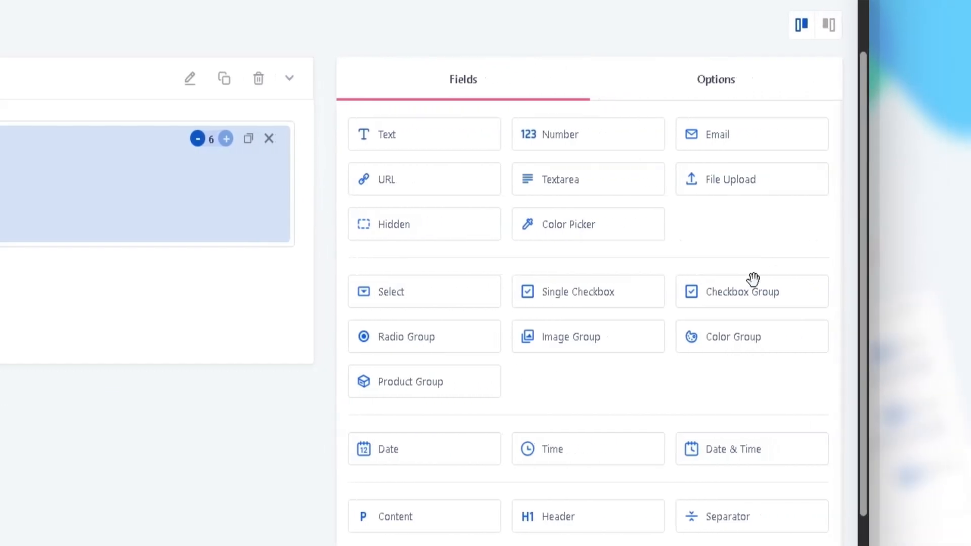
left_click_drag(953, 293, 648, 318)
left_click_drag(462, 317, 102, 312)
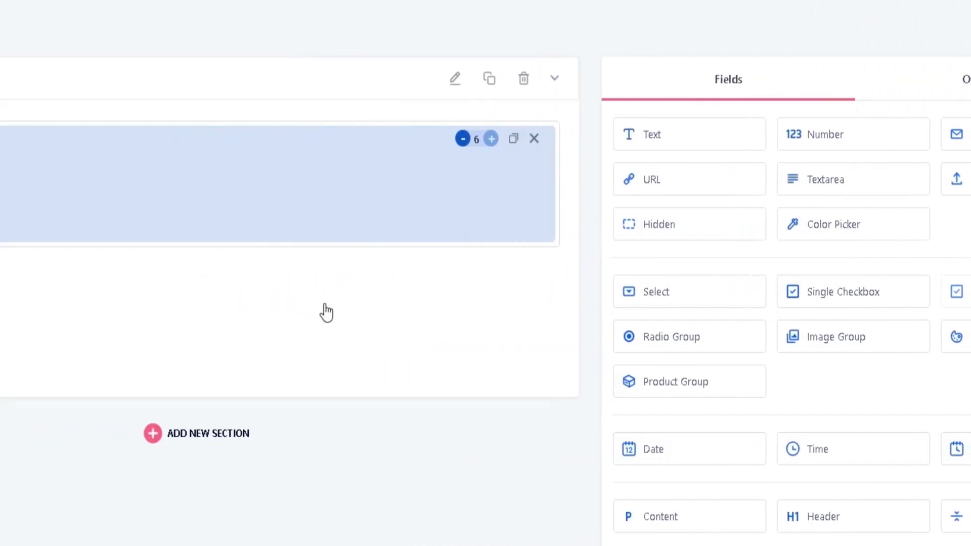
Set the checkbox group's field label to "Veg Toppings".
left_click(19, 313)
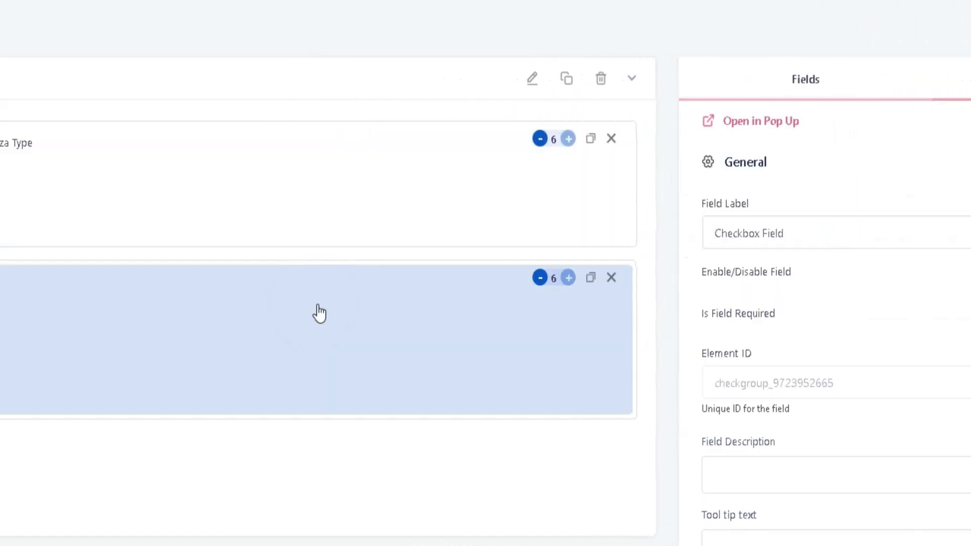
left_click_drag(795, 236, 655, 223)
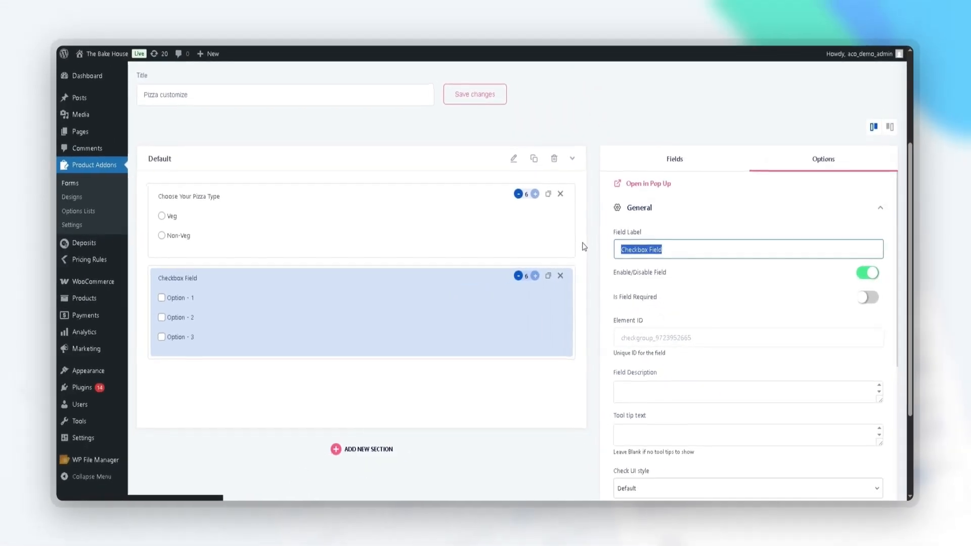
type("Veg")
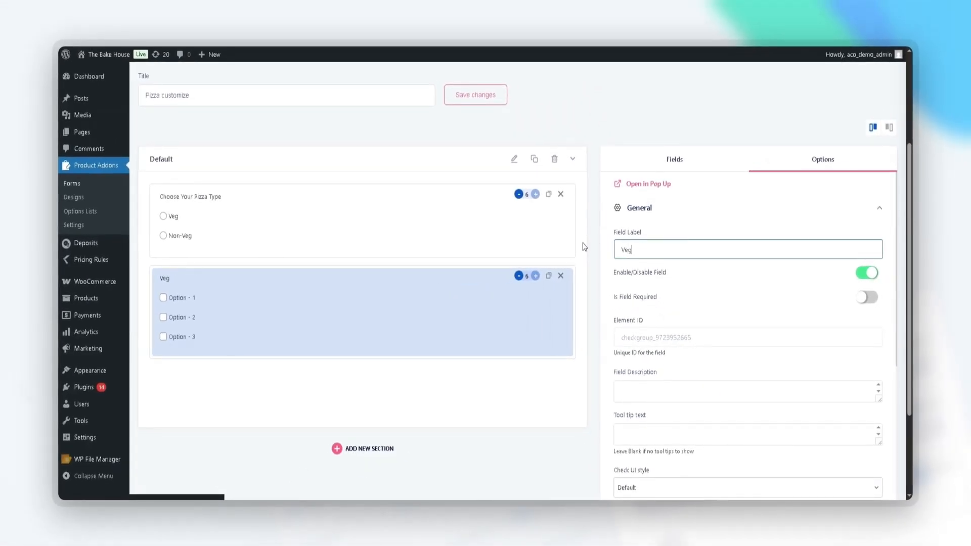
type(" Toppings")
left_click(483, 335)
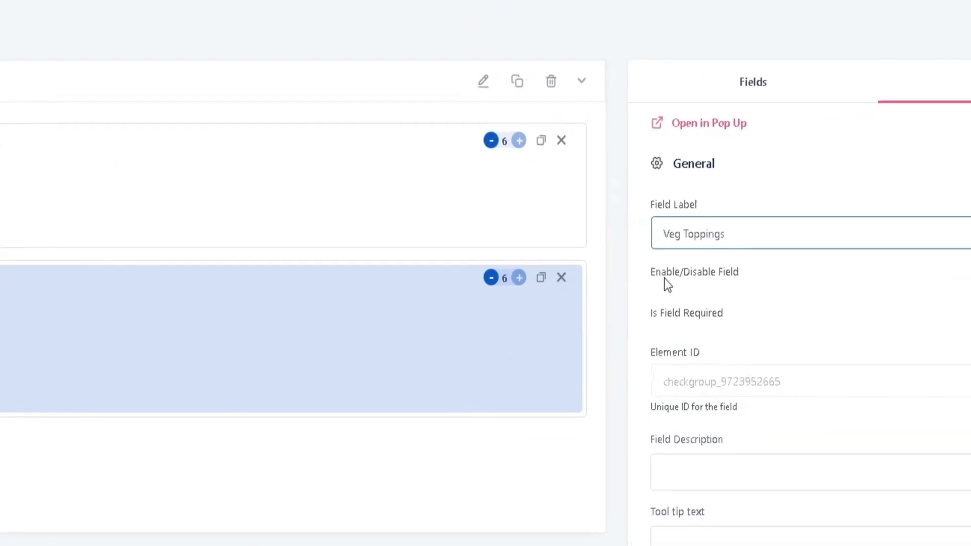
Set the first Veg Toppings option to label "Sweet Onions" and value "sweet onions".
scroll(633, 264, "down", 2)
scroll(657, 257, "down", 5)
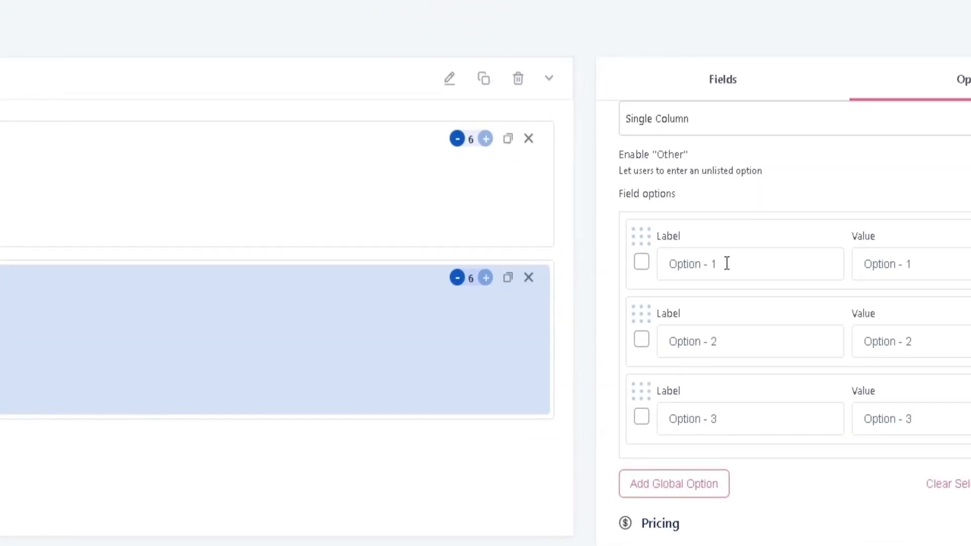
left_click_drag(726, 263, 649, 251)
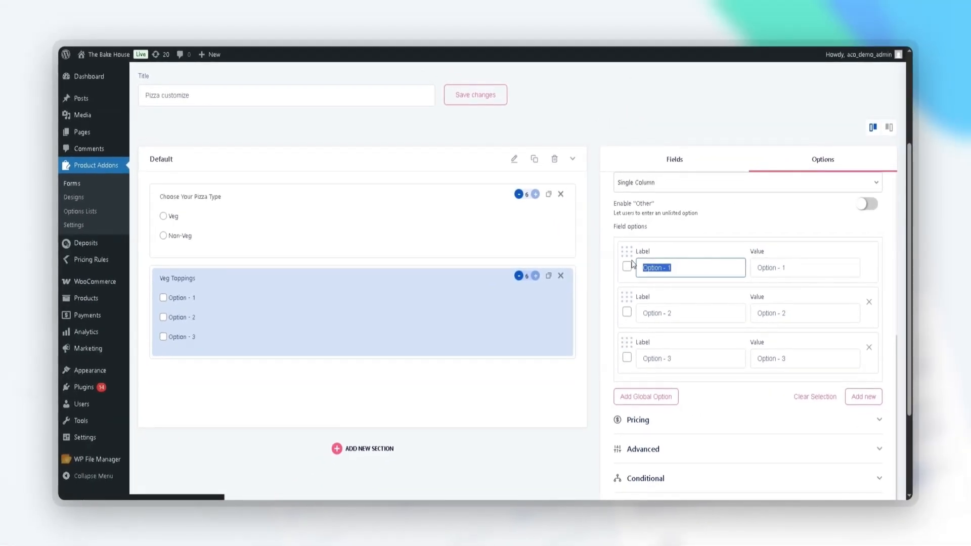
type("Sweet Onions")
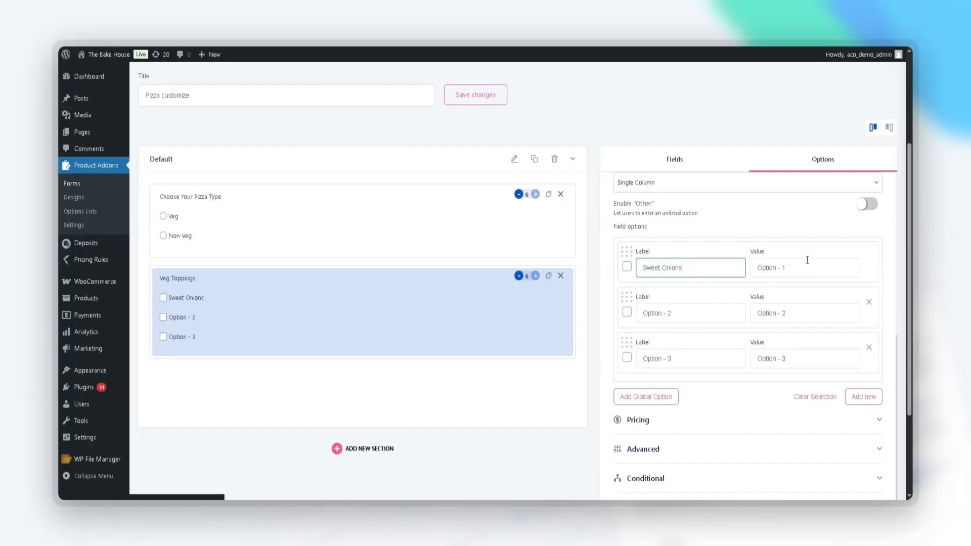
left_click_drag(792, 264, 757, 260)
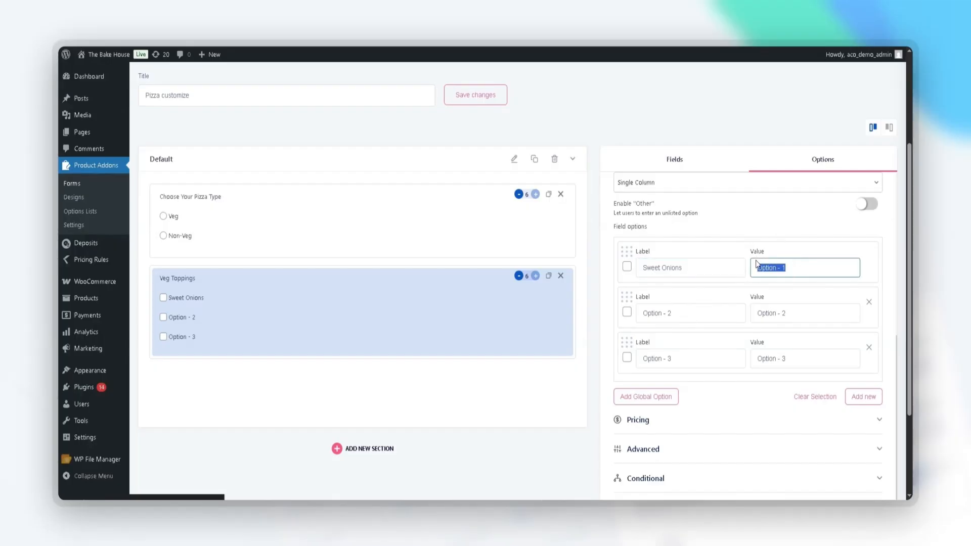
key("BackSpace")
type("sweet onion")
Change the label of the second Veg Toppings option to "Tomato".
left_click(673, 315)
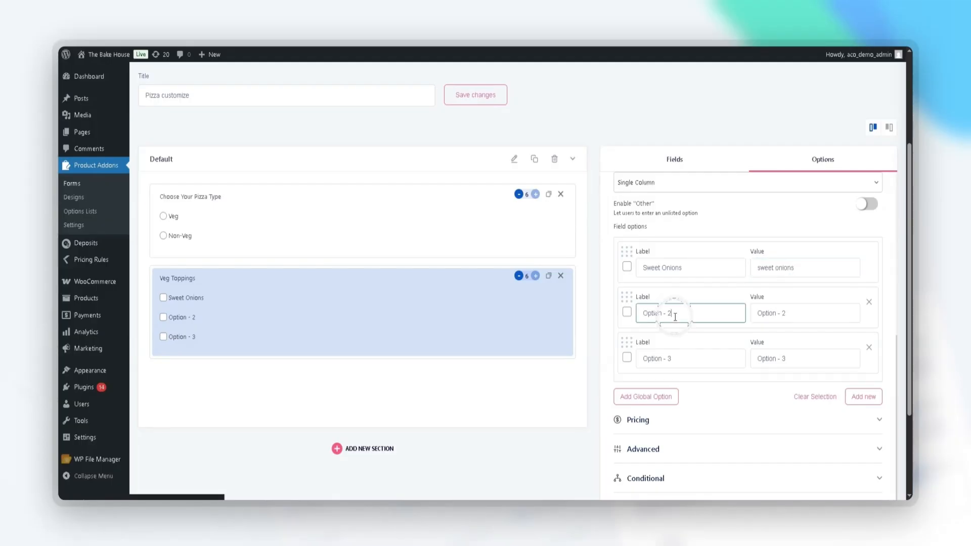
key("ctrl+a")
key("BackSpace")
type("Tota")
key("BackSpace")
key("BackSpace")
type("mo")
key("BackSpace")
type("ato")
Set the value of the Tomato option to "tomato".
left_click(804, 312)
key("BackSpace")
key("BackSpace")
key("BackSpace")
key("BackSpace")
key("BackSpace")
key("BackSpace")
key("BackSpace")
key("BackSpace")
key("BackSpace")
key("BackSpace")
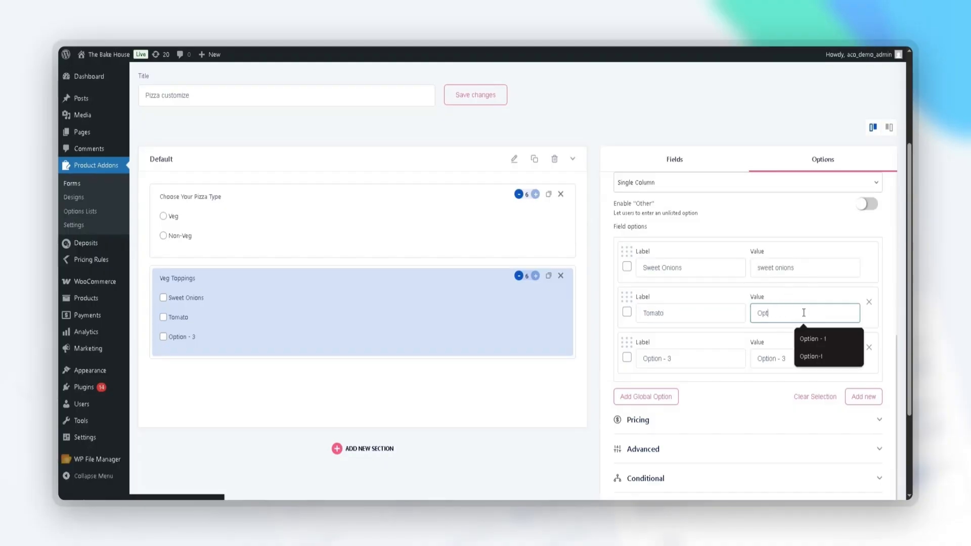
type("tomato")
Change the label of the third Veg Toppings option to "Capsicum".
left_click(707, 359)
key("BackSpace")
key("BackSpace")
key("BackSpace")
key("BackSpace")
key("BackSpace")
key("BackSpace")
key("BackSpace")
key("BackSpace")
key("BackSpace")
key("BackSpace")
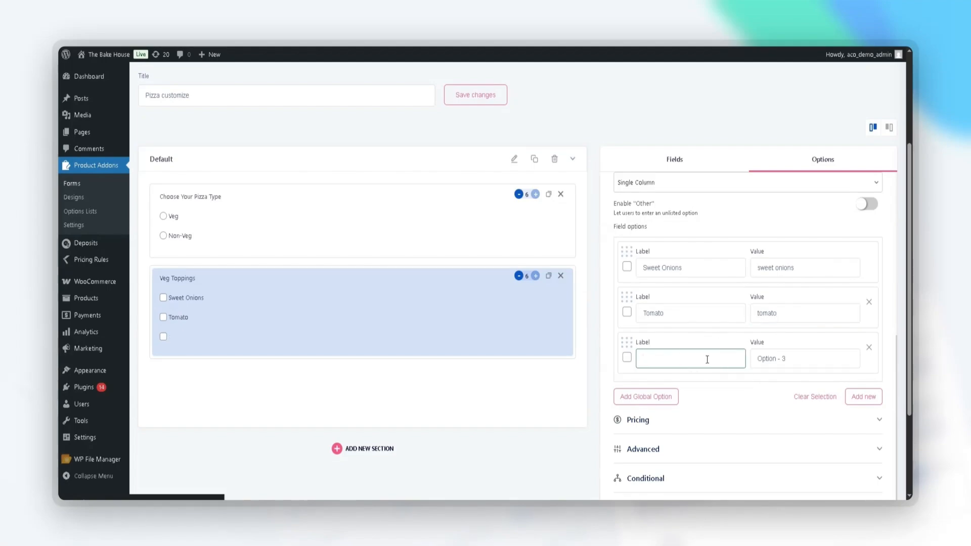
type("Cap")
type("ci")
type("cum")
Set the value of the Capsicum option in Veg Toppings to "capsicum".
left_click(788, 356)
key("BackSpace")
key("BackSpace")
key("BackSpace")
key("BackSpace")
key("BackSpace")
key("BackSpace")
key("BackSpace")
key("BackSpace")
key("BackSpace")
key("BackSpace")
type("c")
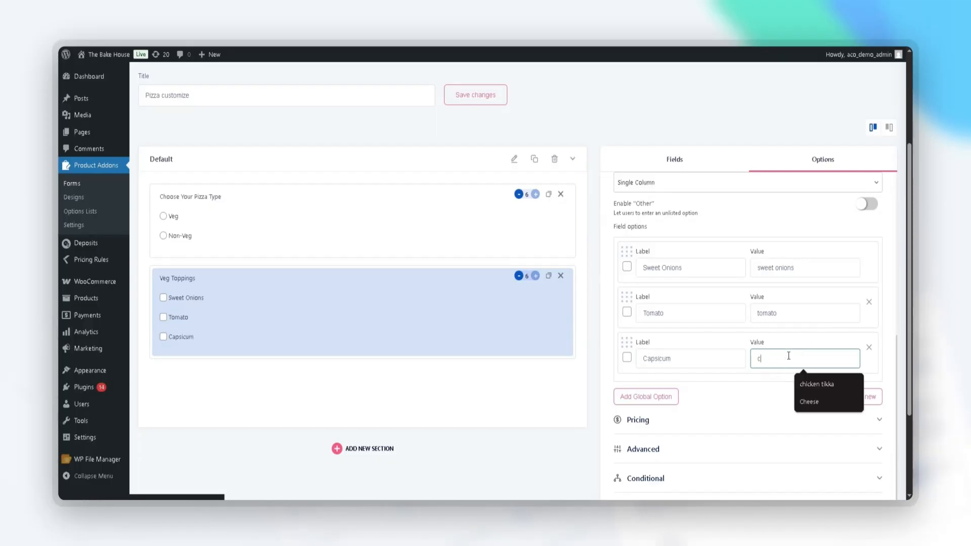
type("ap")
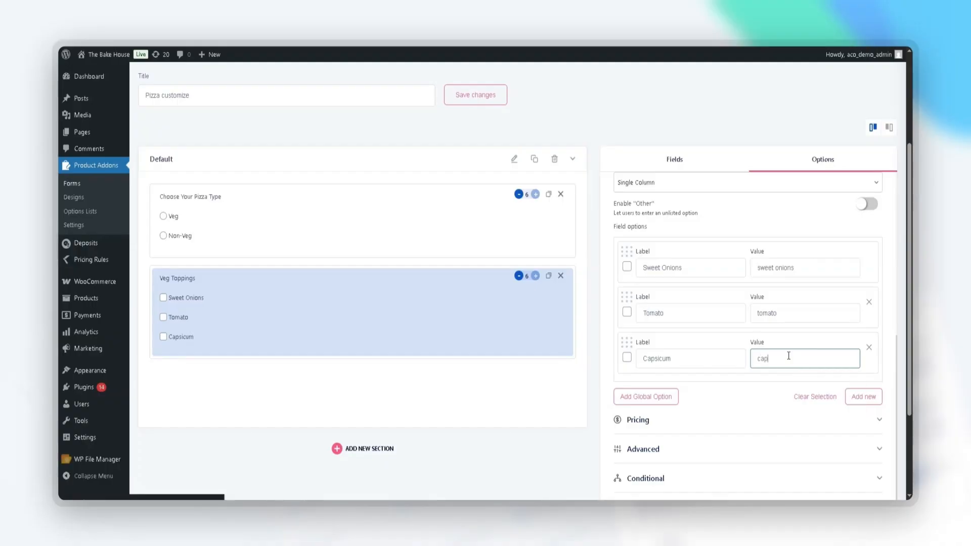
type("sicum")
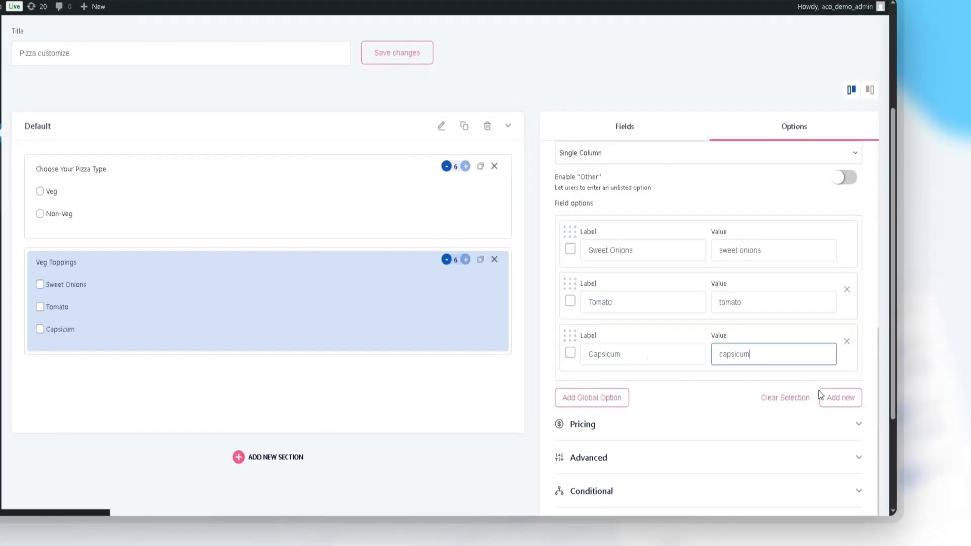
Add a fourth Veg Toppings option with label "Mushrooms" and value "mushrooms", and add a blank fifth option row.
left_click(863, 396)
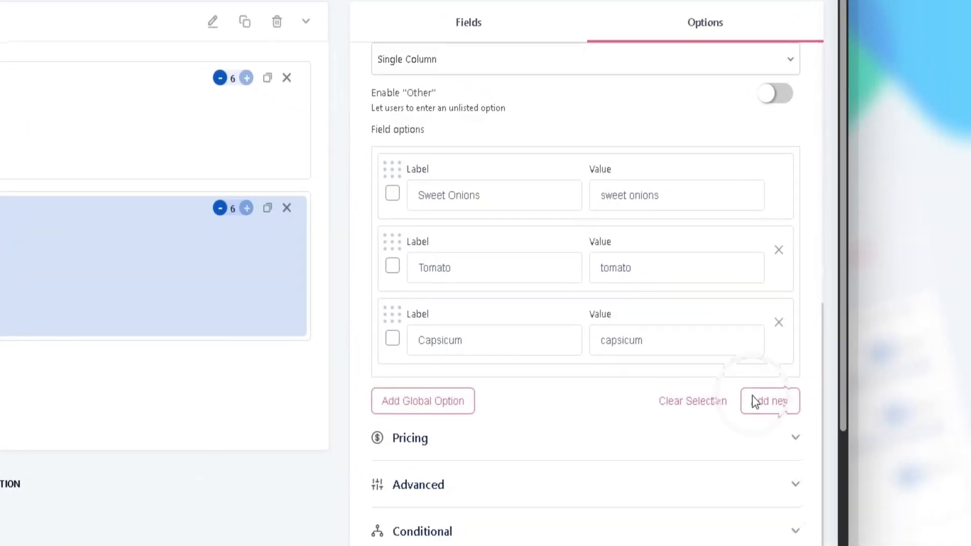
left_click(486, 404)
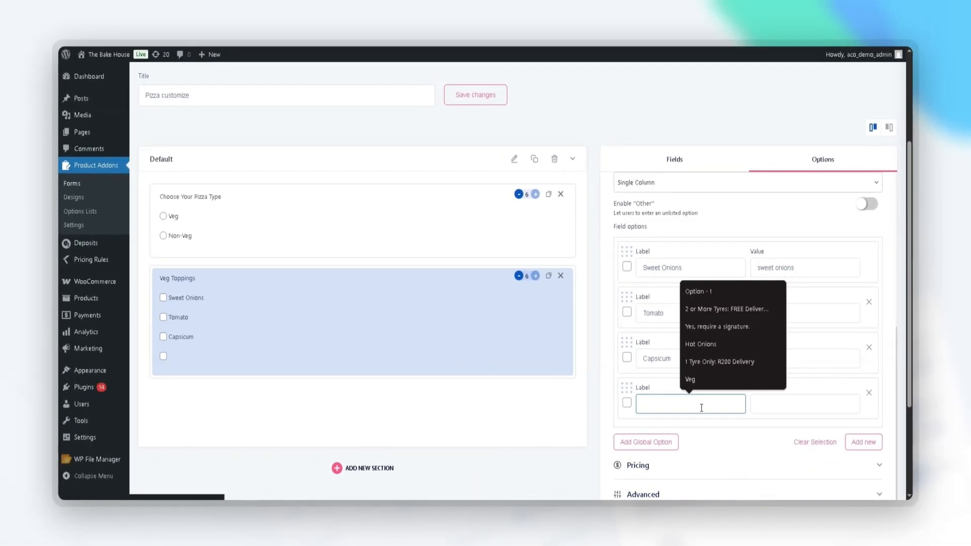
type("Mushrooms")
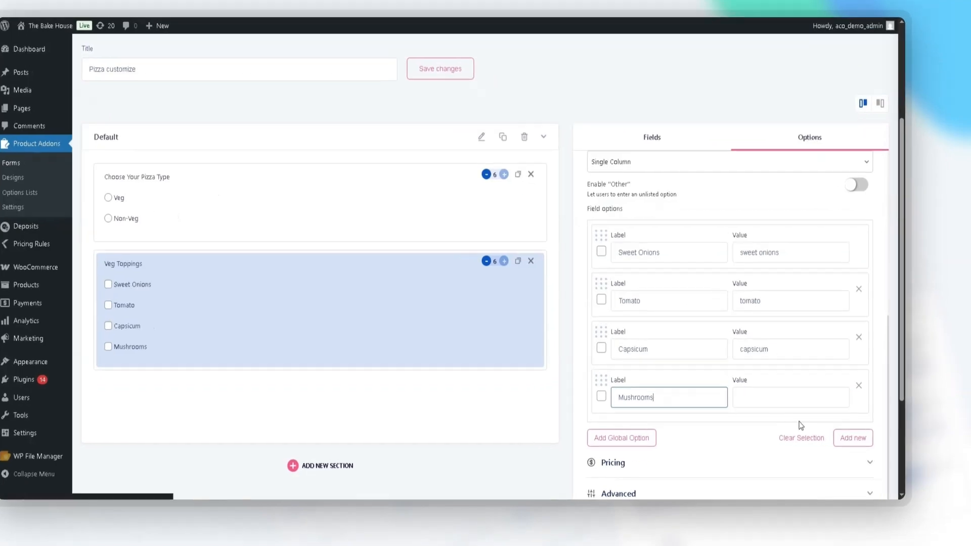
left_click(864, 443)
left_click(780, 401)
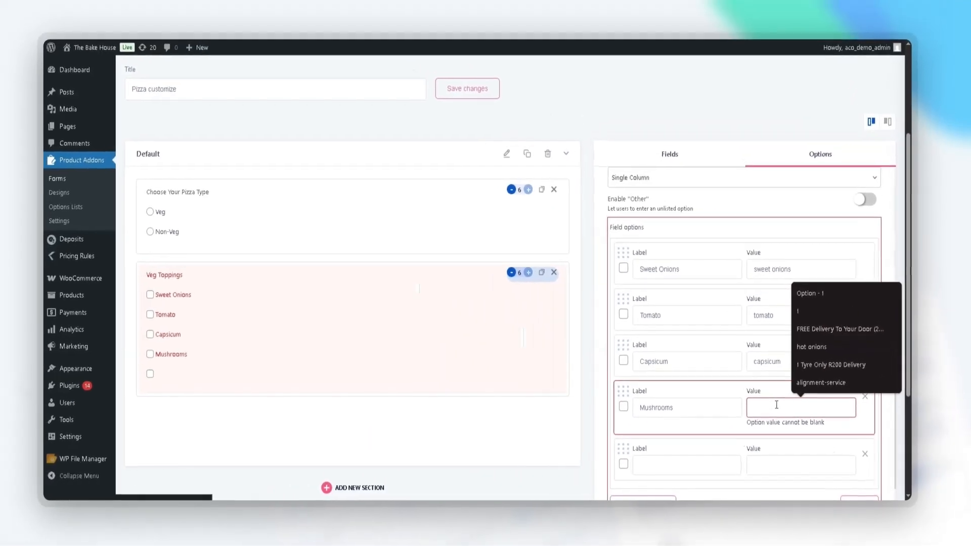
type("mushrooms")
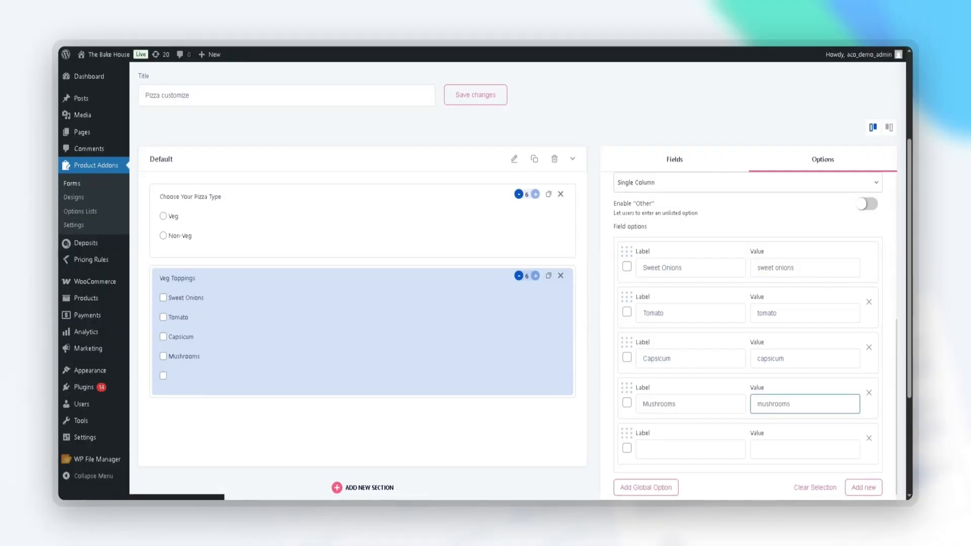
Fill the blank fifth Veg Toppings option with label "Basil Leaves" and value "basil leaves".
left_click(674, 447)
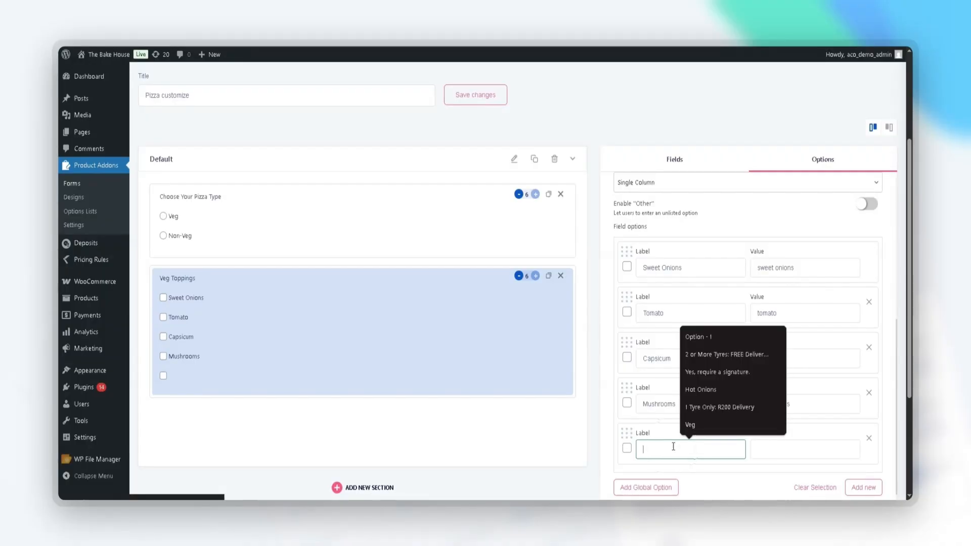
type("Bas")
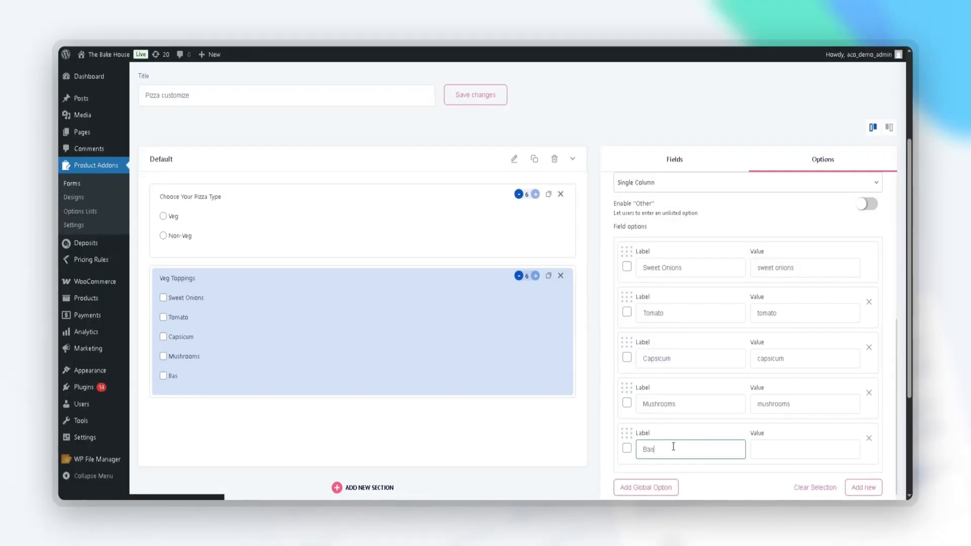
type("il Leaves")
left_click(808, 455)
type("bas")
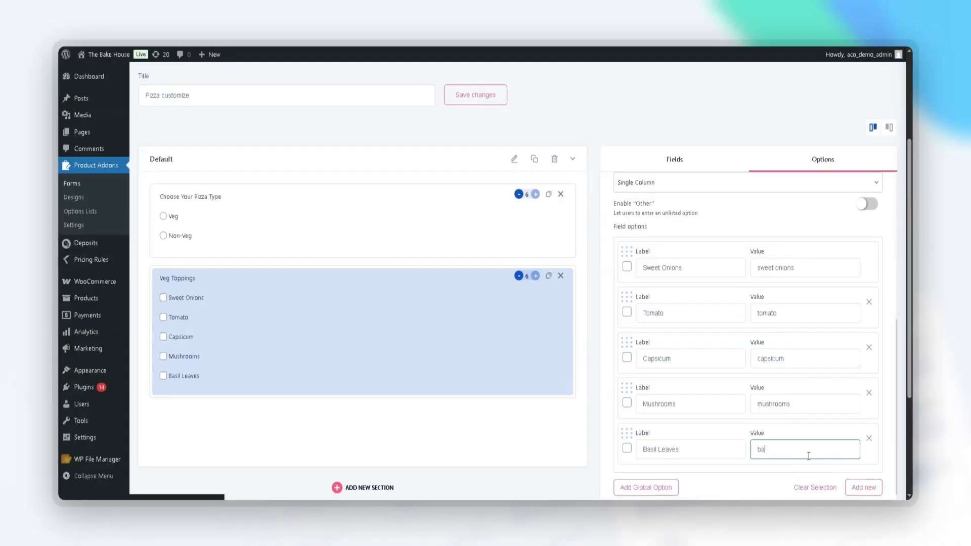
type("il leaves")
Add a new Checkbox Group field below Veg Toppings in the Default section.
scroll(527, 386, "down", 1)
scroll(642, 339, "down", 5)
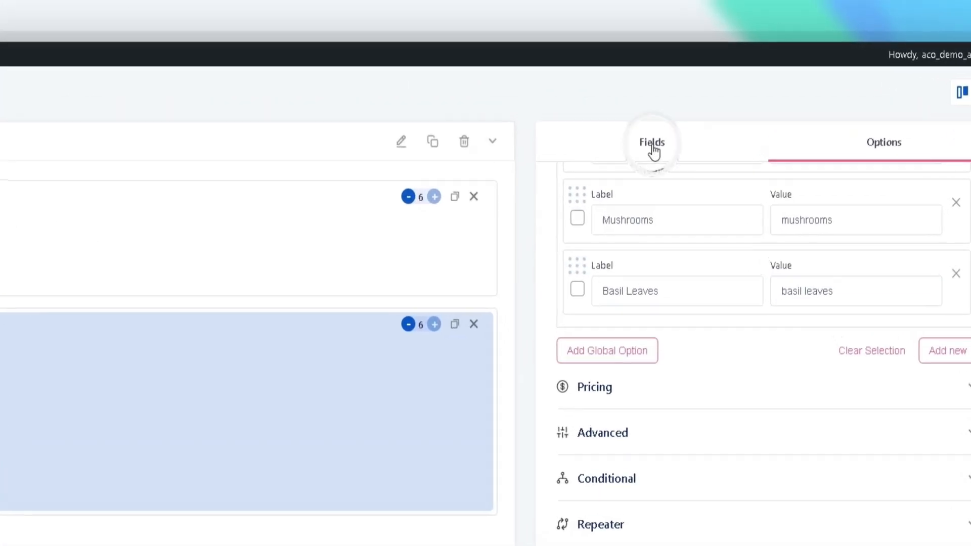
left_click(676, 113)
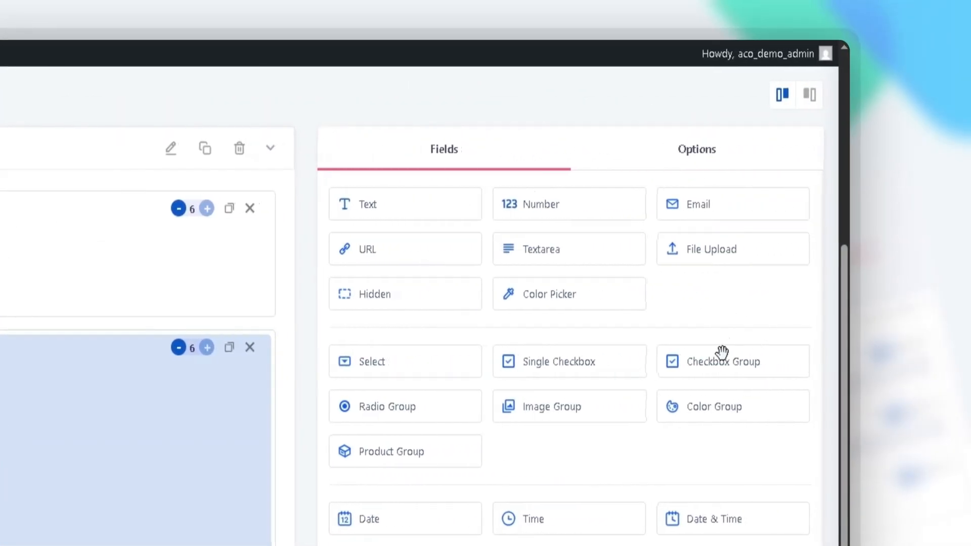
left_click_drag(918, 355, 215, 535)
left_click_drag(278, 439, 67, 494)
Set the field label of the new checkbox group to "Non-Veg Toppings".
left_click(77, 526)
left_click_drag(693, 118, 586, 116)
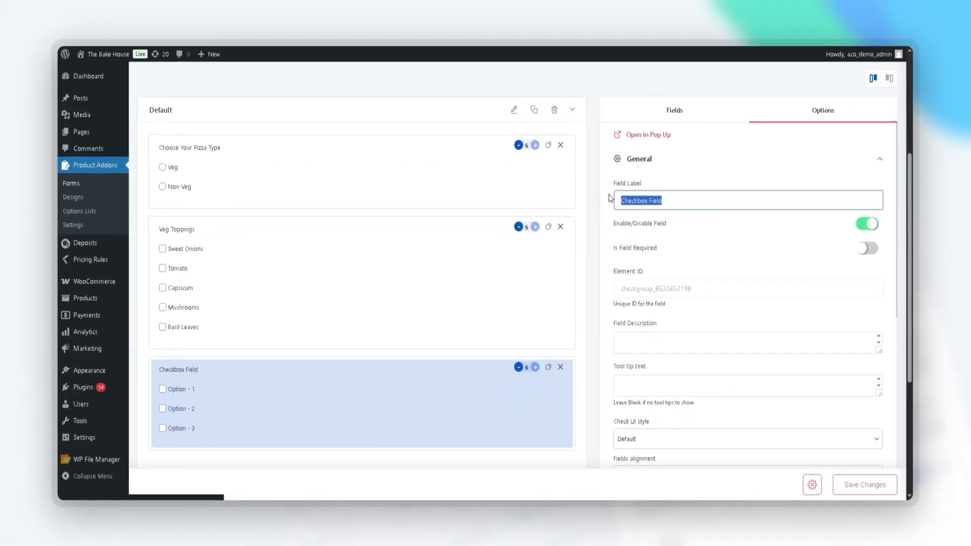
type("Non")
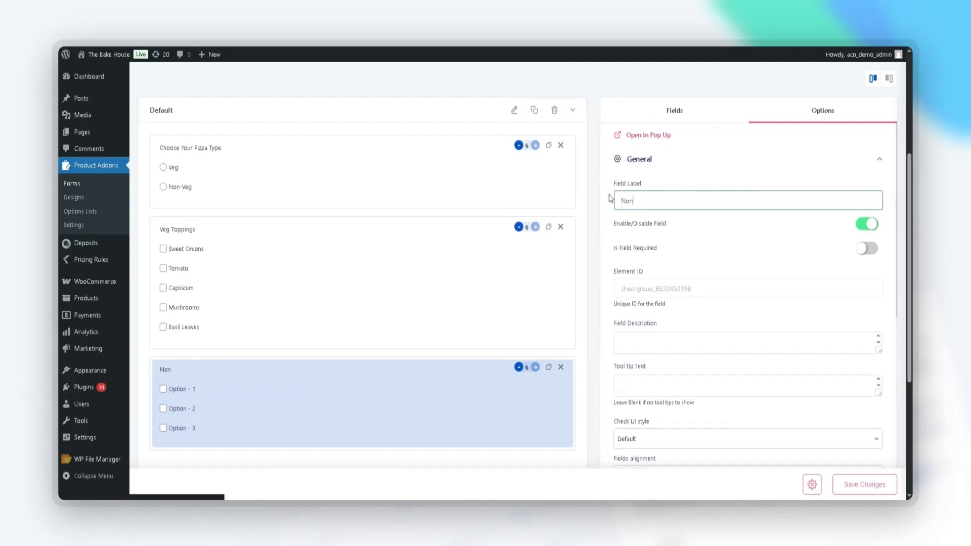
type("-Veg Toppings")
Change the label of the first Non-Veg Toppings option to "Chicken Tikka".
scroll(730, 253, "down", 5)
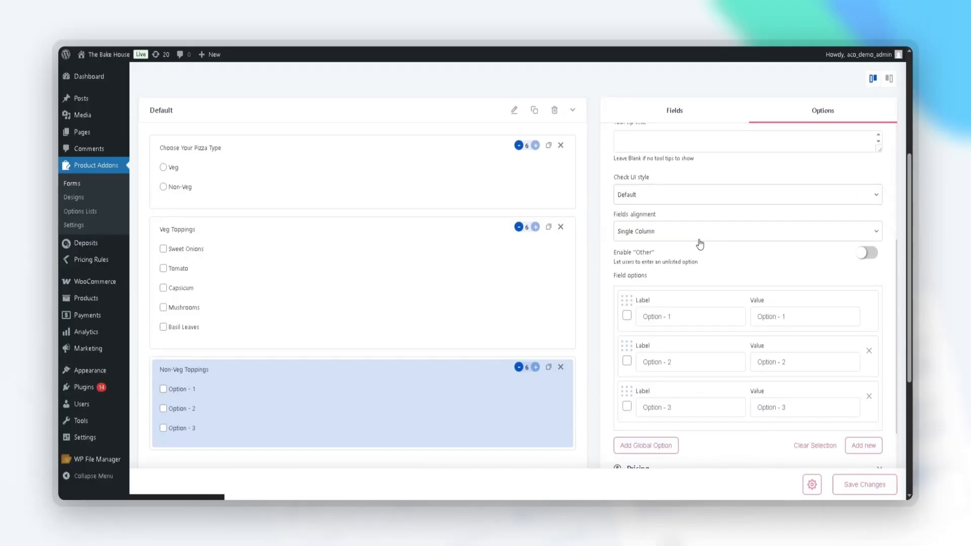
left_click_drag(697, 316, 643, 317)
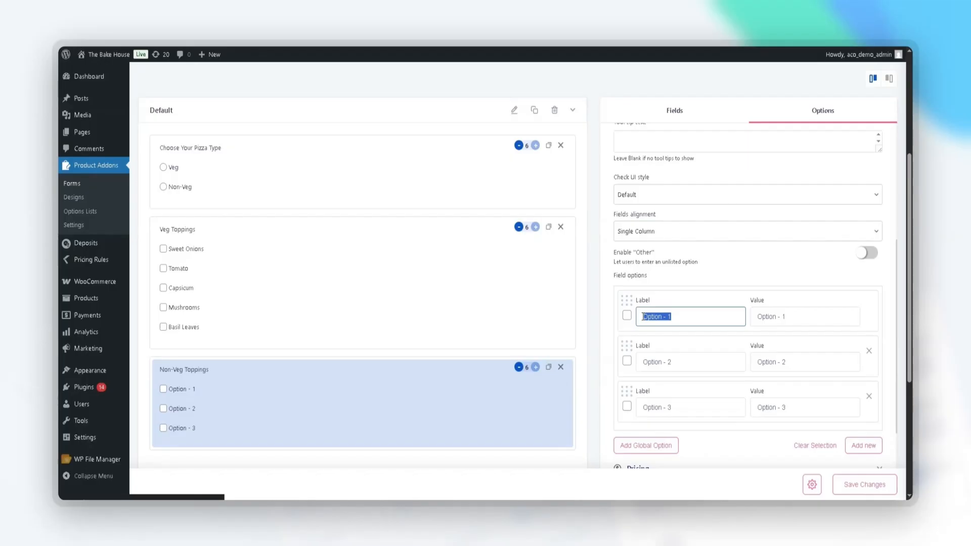
type("Ch")
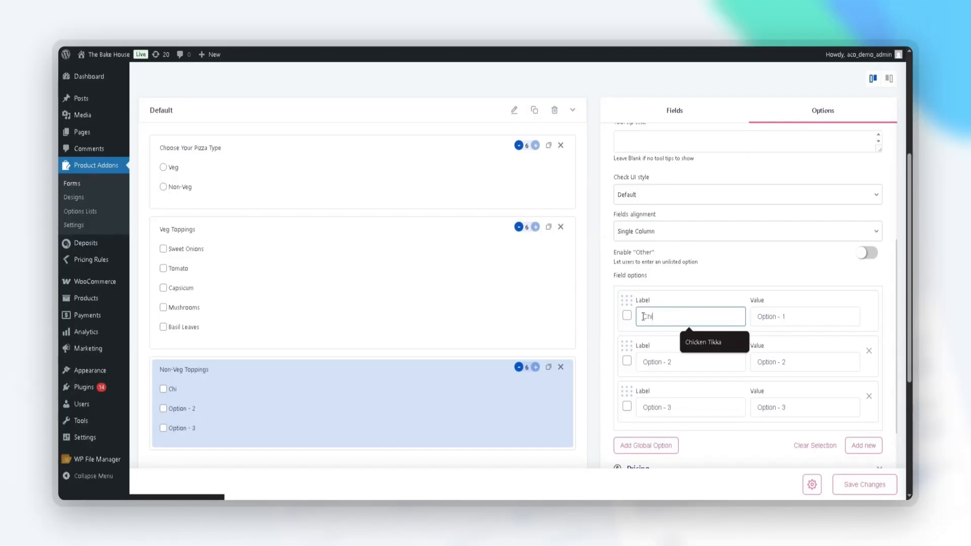
type("ikka")
left_click(708, 344)
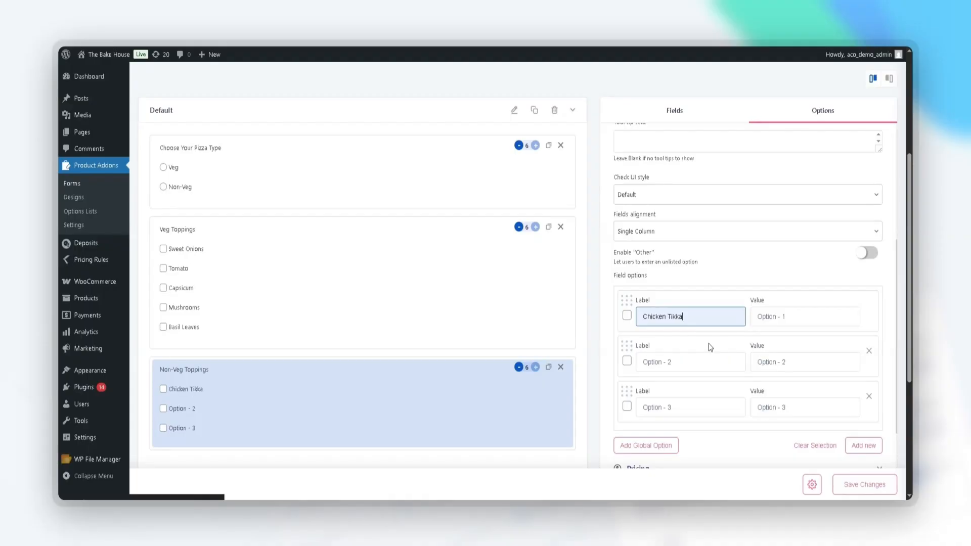
Change the label of the second Non-Veg Toppings option to "Butter chicken".
left_click_drag(683, 360, 646, 360)
key("BackSpace")
type("ch")
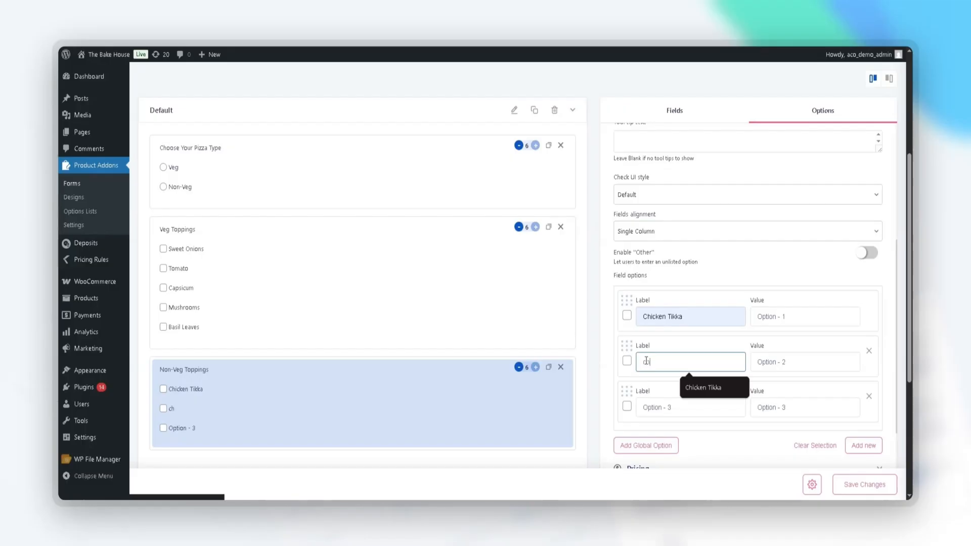
type("icken")
key("BackSpace")
key("BackSpace")
key("BackSpace")
key("BackSpace")
key("BackSpace")
key("BackSpace")
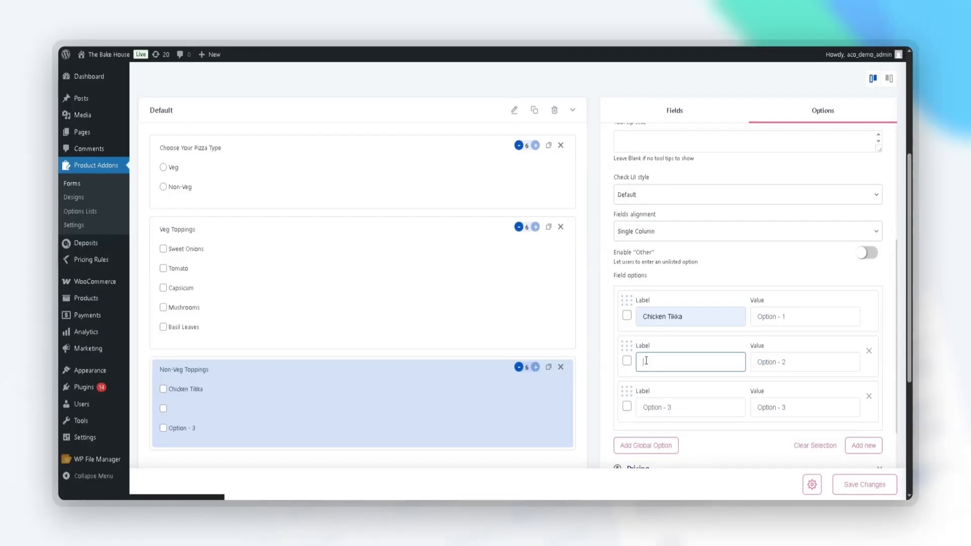
type("b")
key("BackSpace")
type("Butter checken")
left_click(673, 362)
key("BackSpace")
type("i")
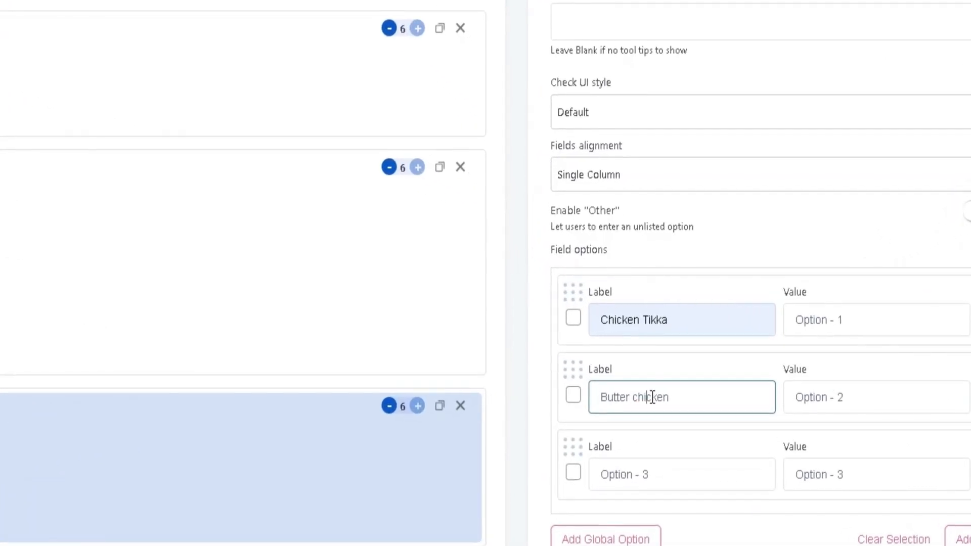
Set the value of the Chicken Tikka option to "chicken tikka".
left_click_drag(843, 317, 794, 311)
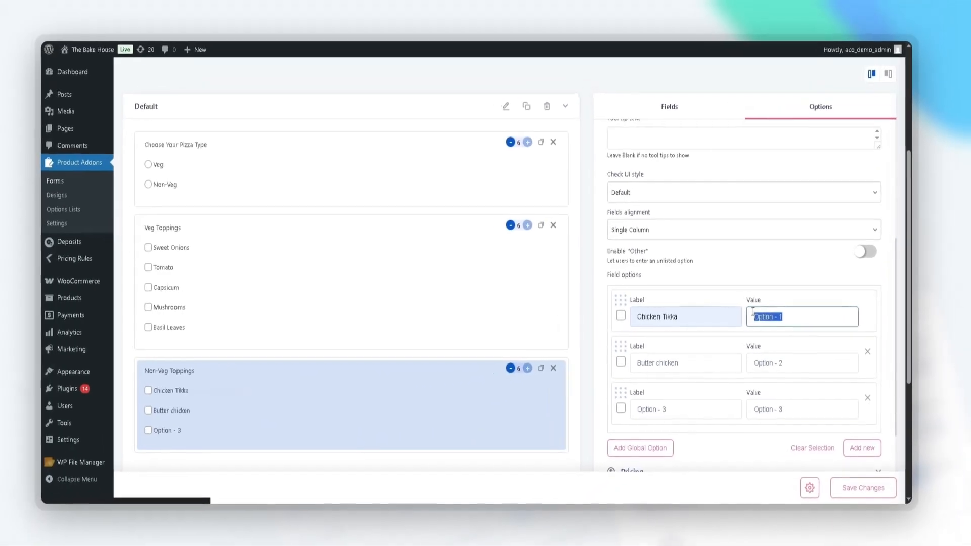
type("ch")
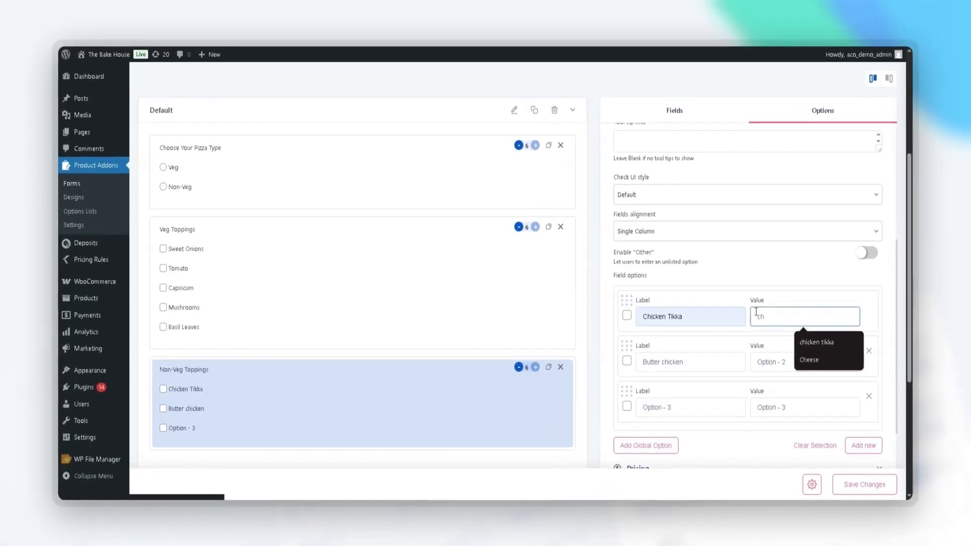
key("Down")
key("Return")
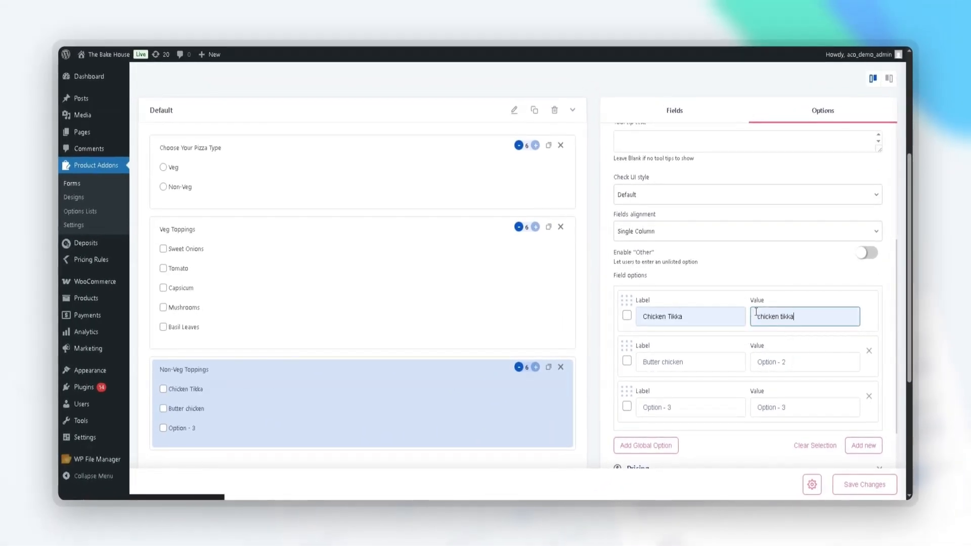
Set the value of the Butter chicken option to "butter chicken".
left_click(782, 361)
key("BackSpace")
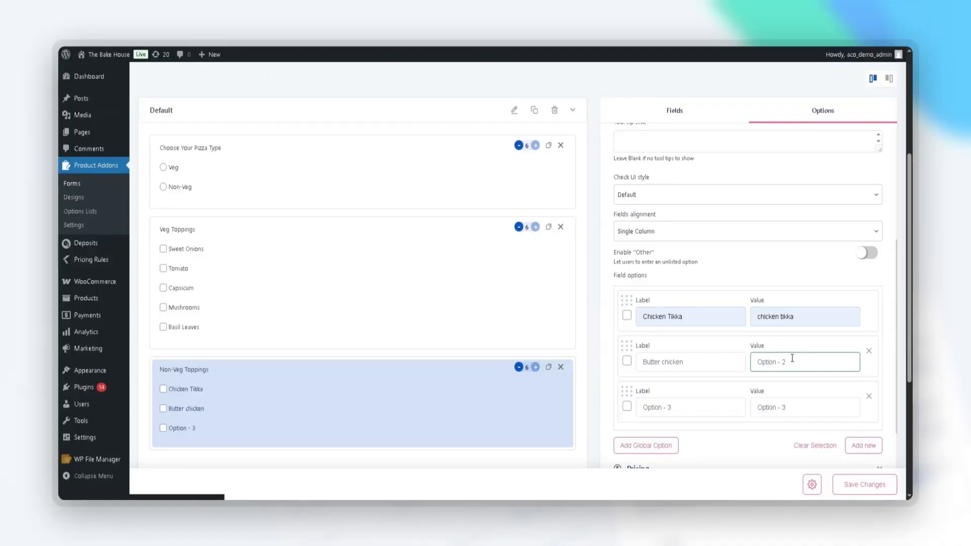
key("BackSpace")
key("BackSpace")
key("BackSpace")
key("BackSpace")
key("BackSpace")
key("BackSpace")
key("BackSpace")
key("BackSpace")
key("BackSpace")
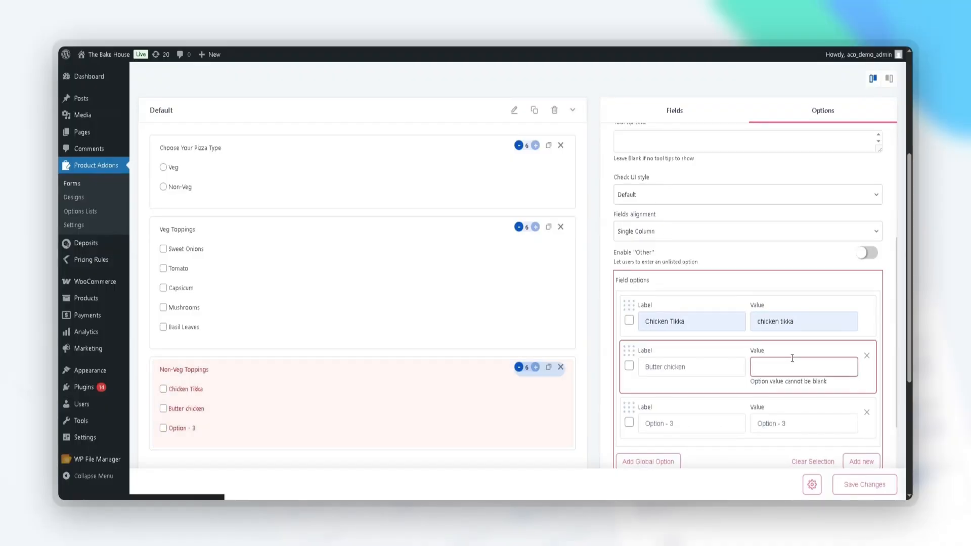
type("b")
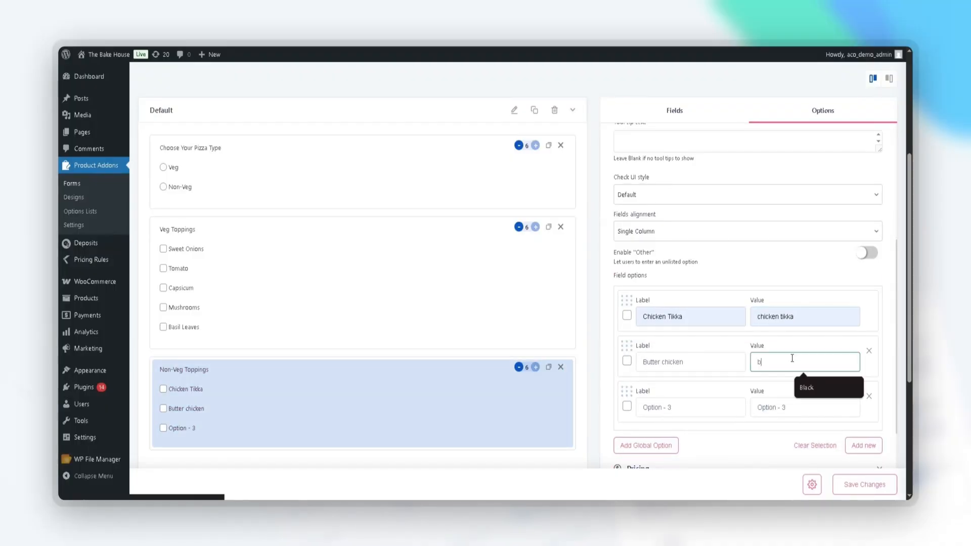
type("utter checken")
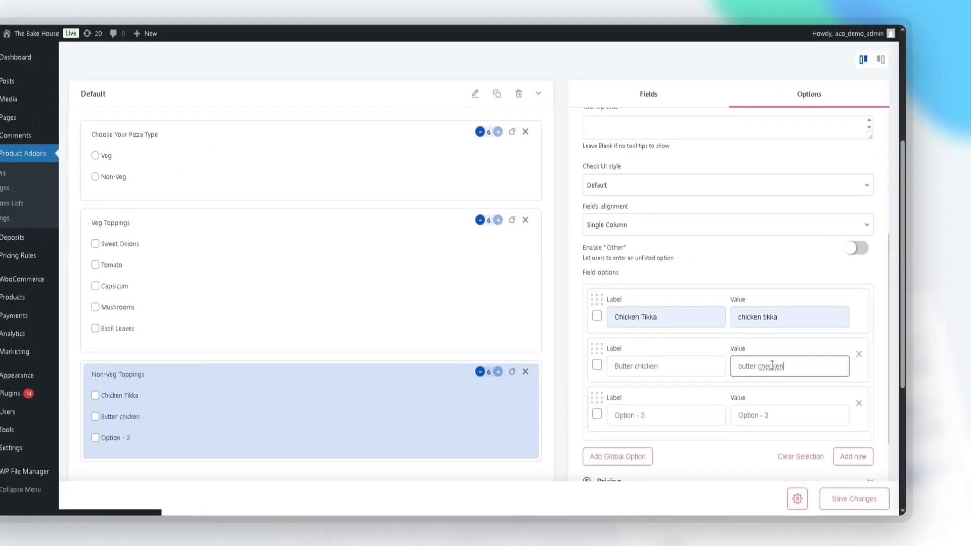
left_click(773, 365)
key("BackSpace")
type("i")
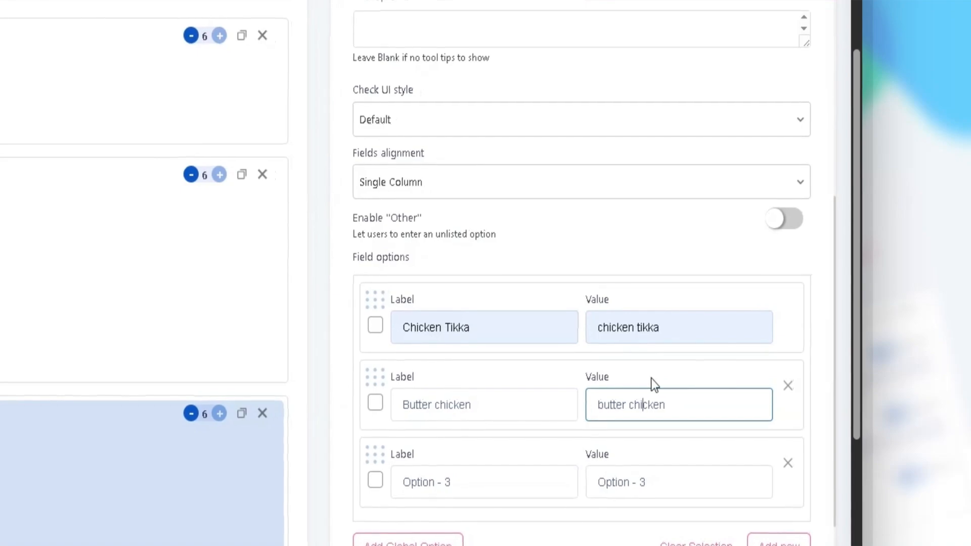
Change the label of the third Non-Veg Toppings option to "Peri Peri Chicken".
triple_click(396, 482)
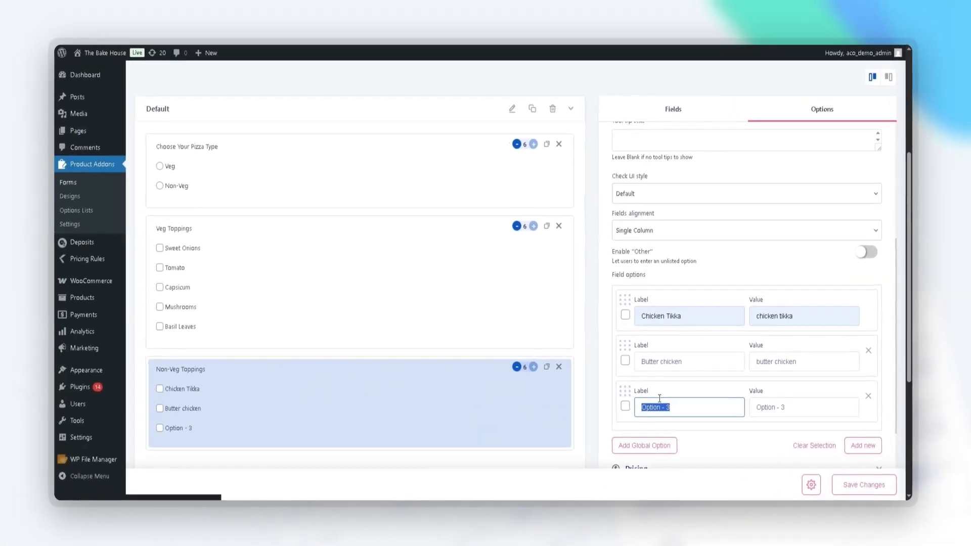
type("s")
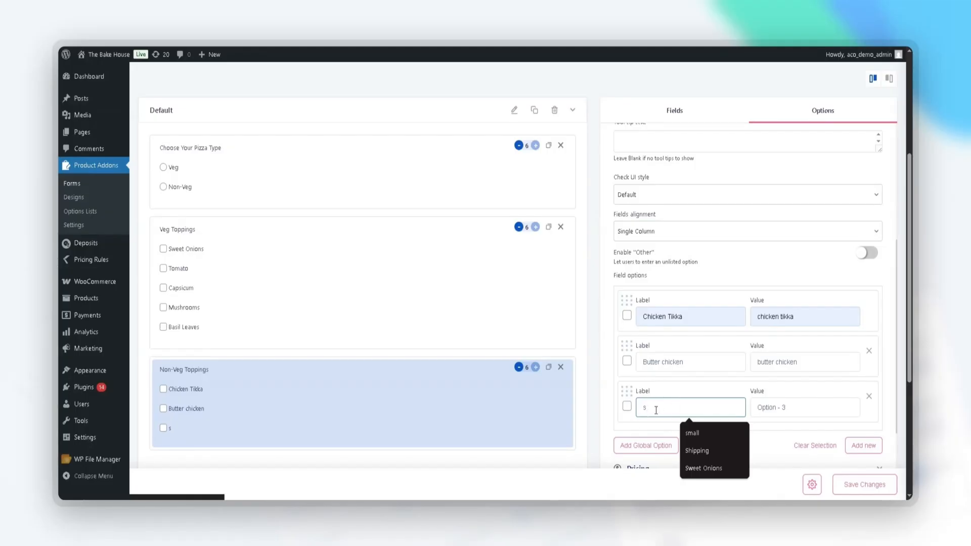
key("BackSpace")
type("Per")
scroll(718, 260, "down", 3)
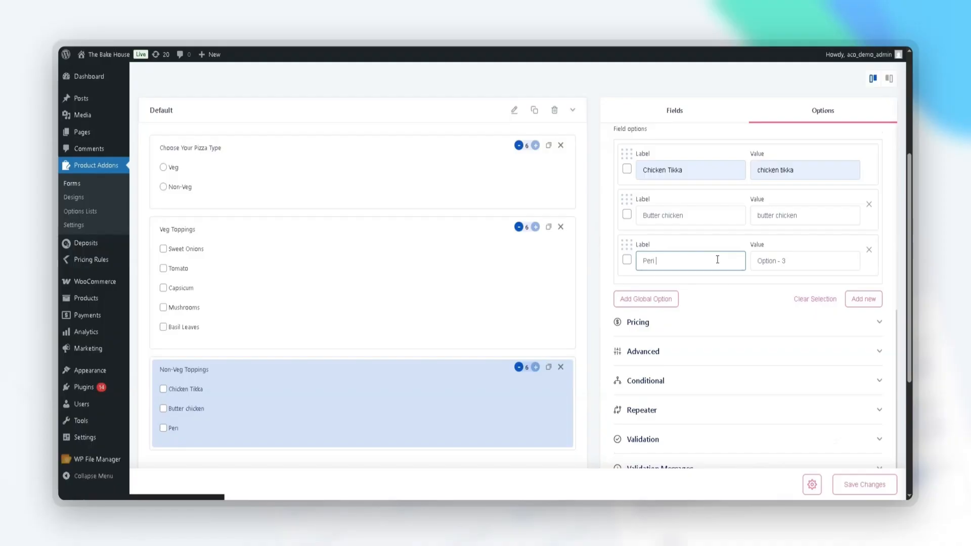
type("i Peri Chicken")
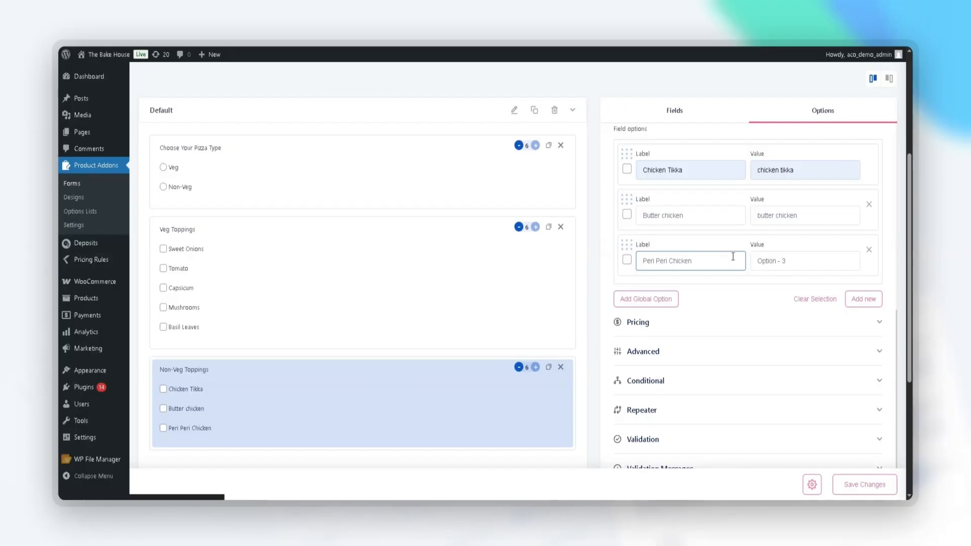
Set the value of the Peri Peri Chicken option to "peri peri chicken".
left_click(799, 259)
key("BackSpace")
key("BackSpace")
key("BackSpace")
key("BackSpace")
key("BackSpace")
key("BackSpace")
key("BackSpace")
key("BackSpace")
key("BackSpace")
key("BackSpace")
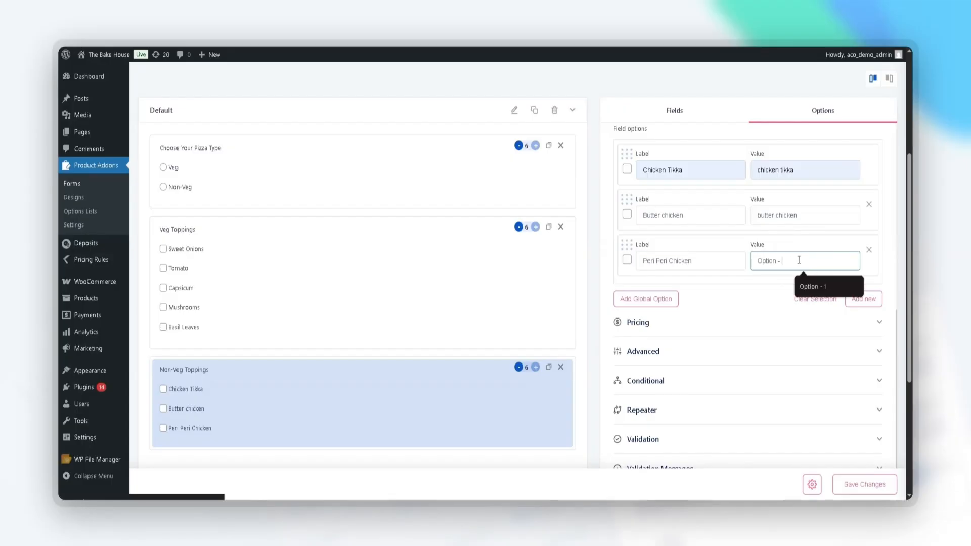
type("peri pe")
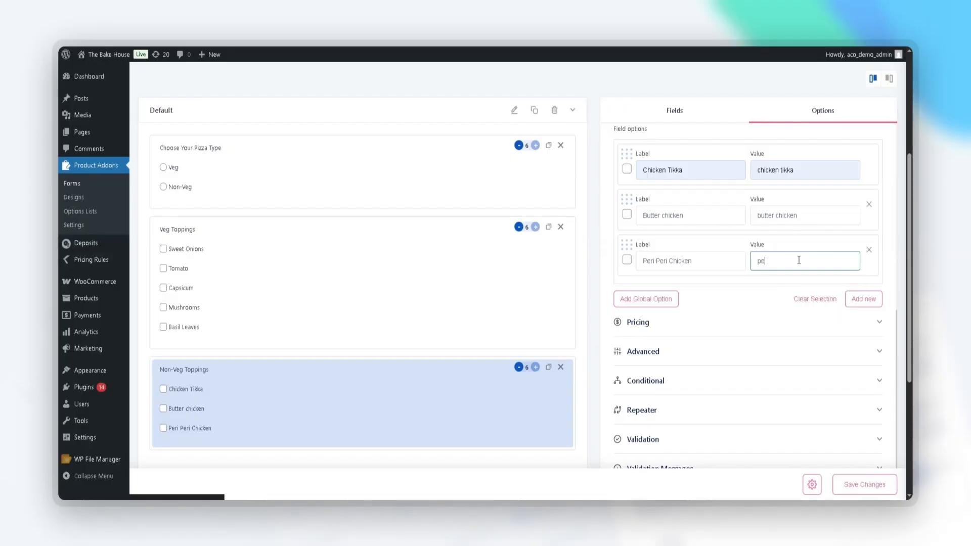
type("ri che")
type("cken")
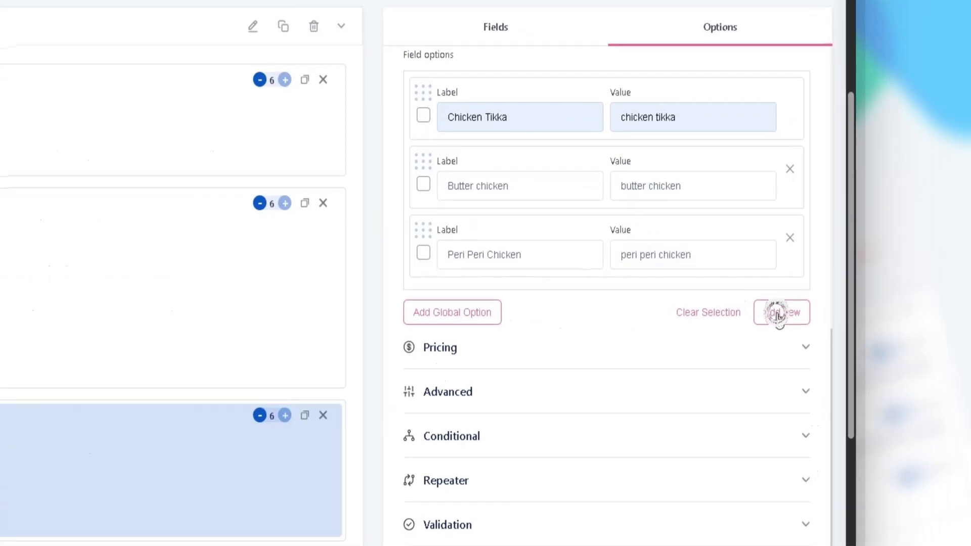
Add a fourth Non-Veg Toppings option labelled "Grilled Chicken" with the value "grilled chicken".
left_click(864, 299)
left_click(672, 307)
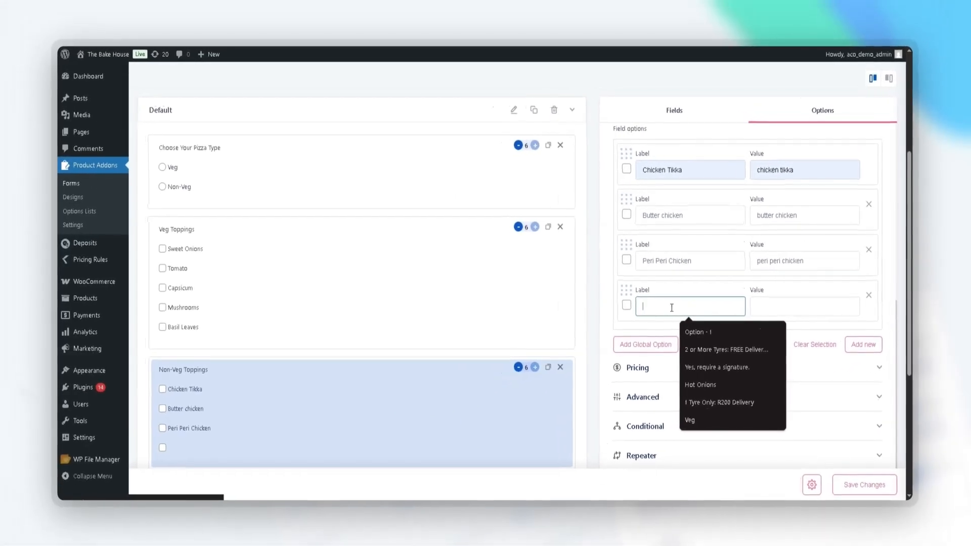
type("BB")
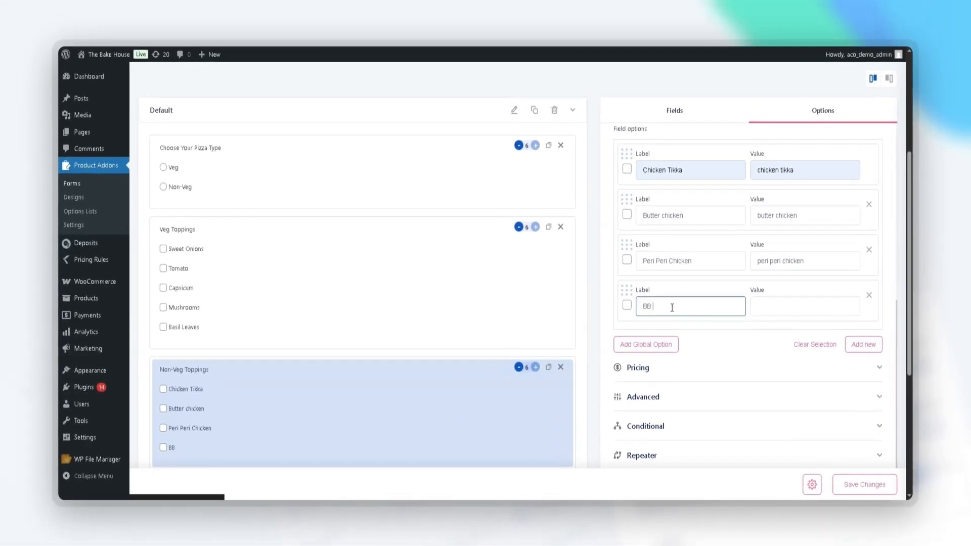
key("BackSpace")
key("BackSpace")
type("Grilled Chicken")
left_click(764, 305)
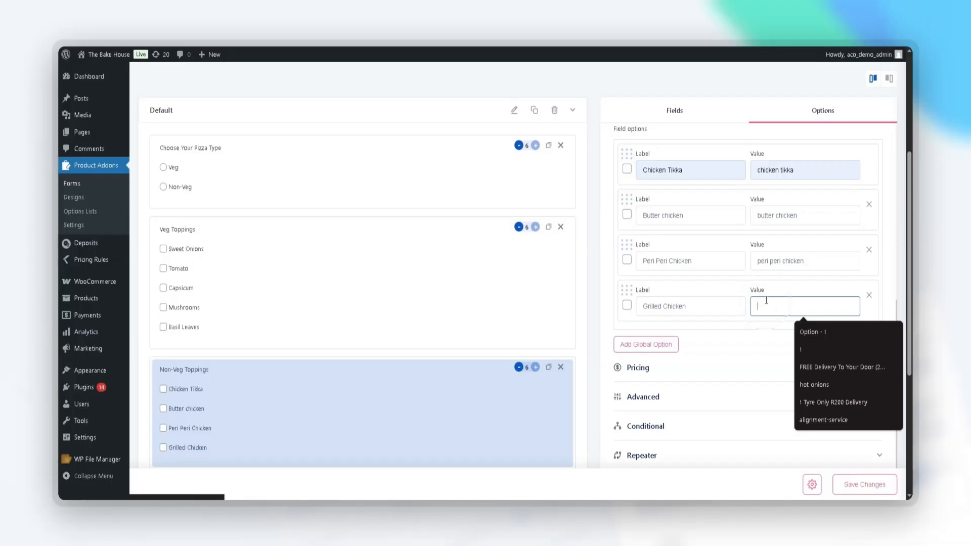
type("grilled ch")
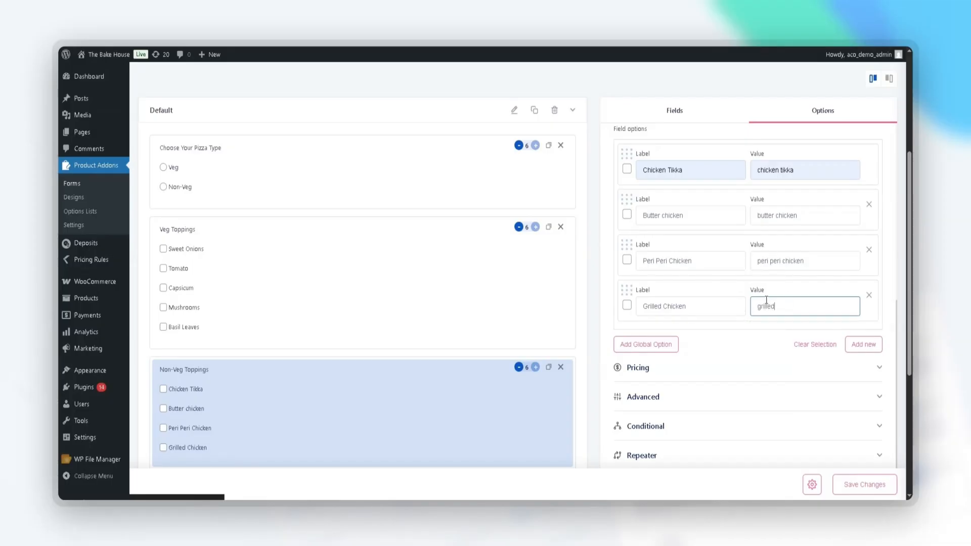
type("icken")
Add a fifth Non-Veg Toppings option labelled "Chicken Sausage".
key("Return")
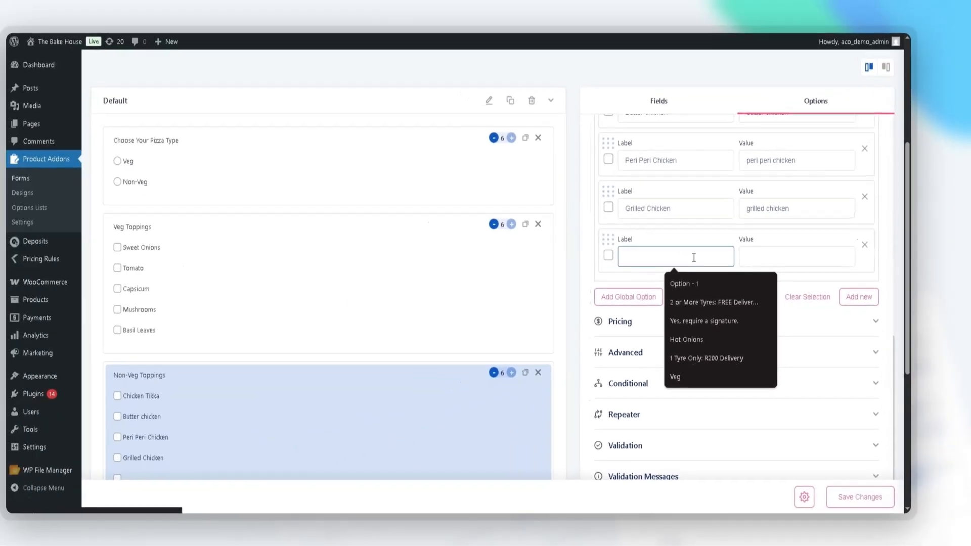
type("chi")
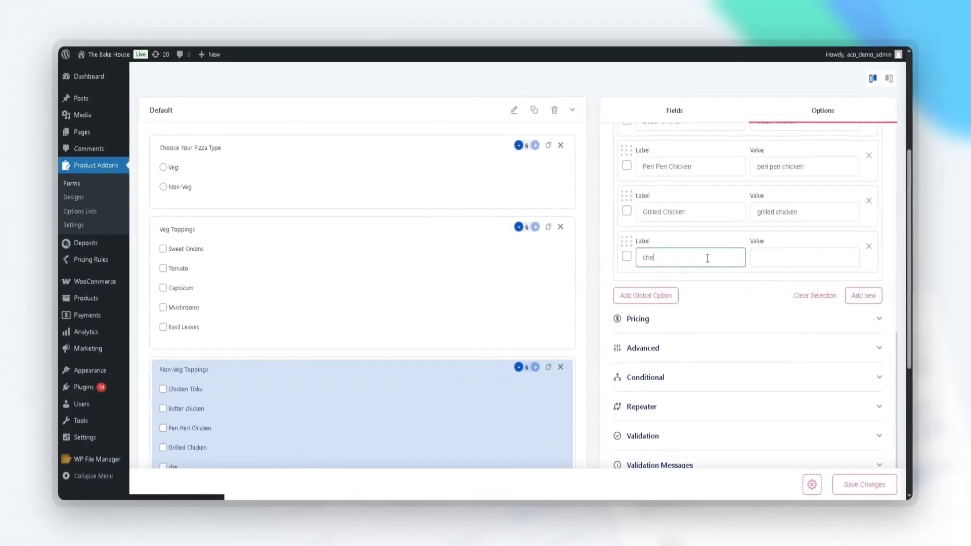
type("cken ")
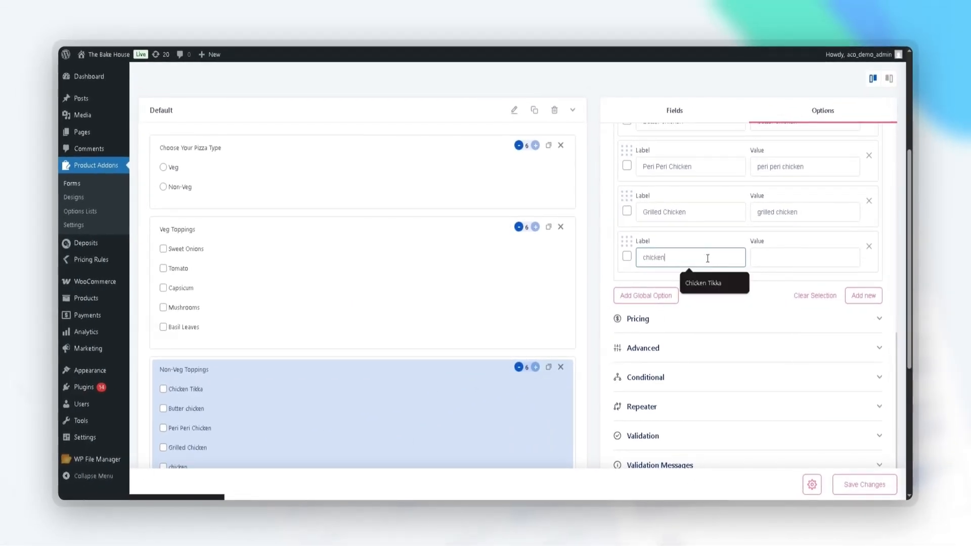
type("Sa")
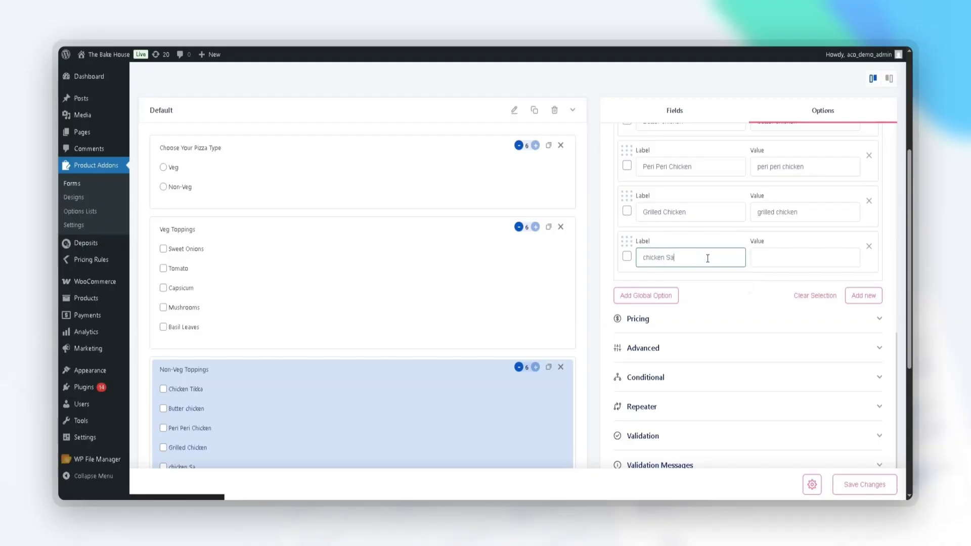
type("usage")
left_click(648, 258)
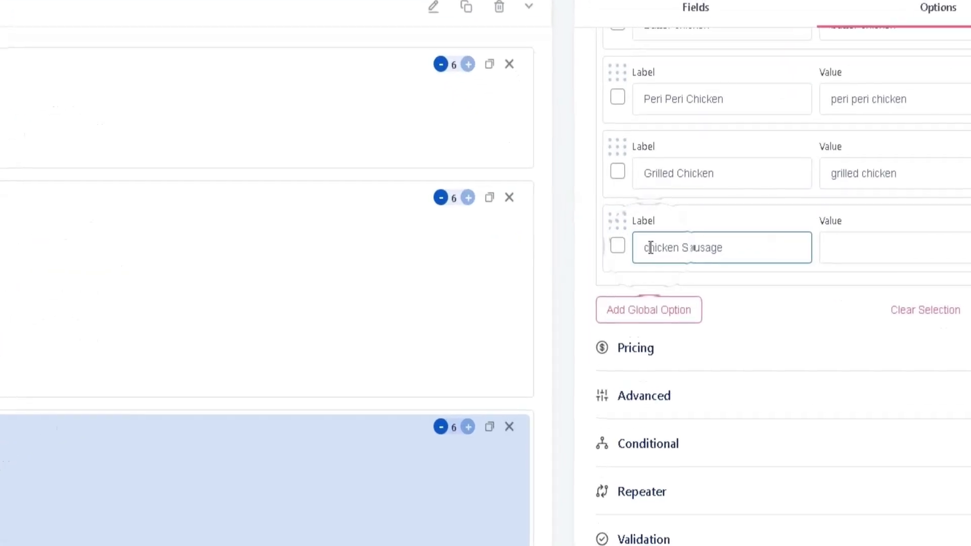
key("BackSpace")
type("C")
Set the value of the Chicken Sausage option to "chicken sausage".
left_click(786, 246)
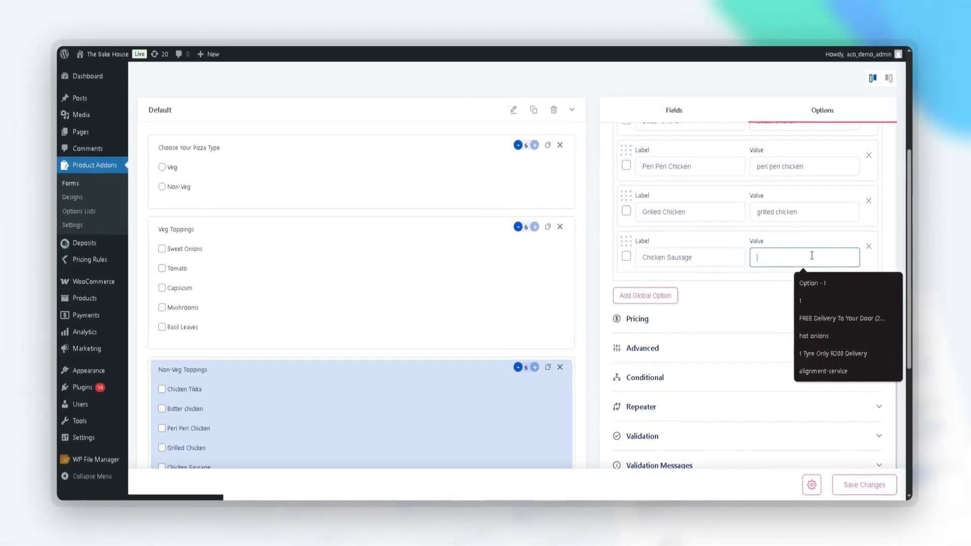
type("Chi")
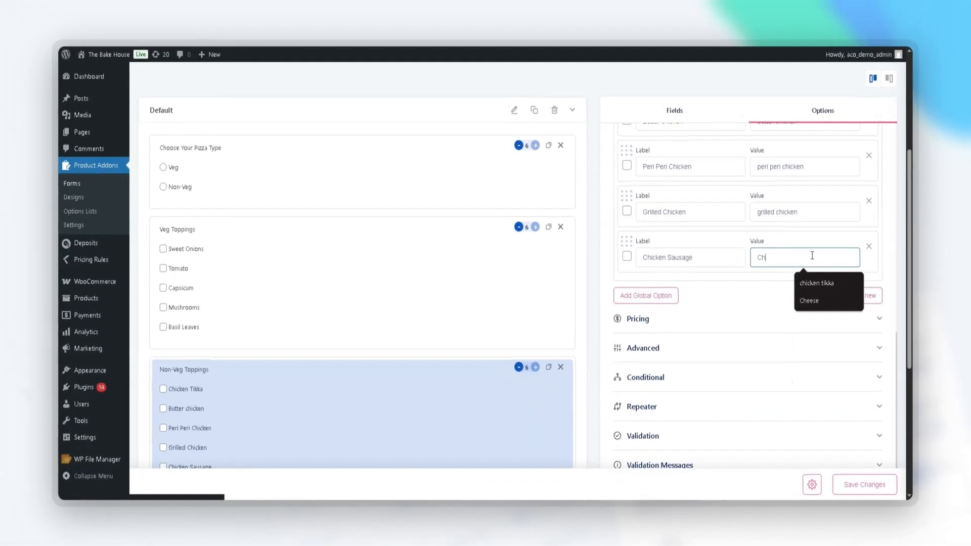
key("BackSpace")
key("BackSpace")
key("BackSpace")
type("chi")
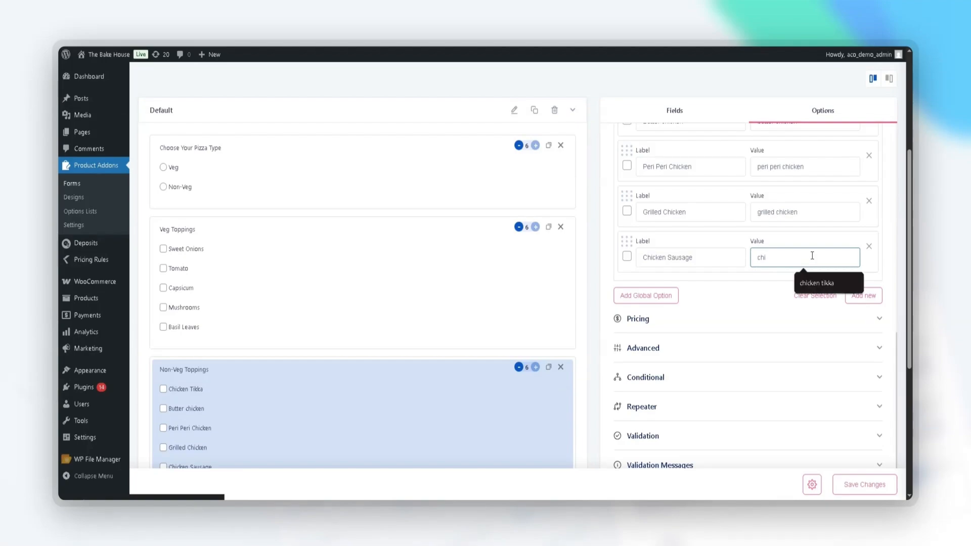
type("ckken saudage")
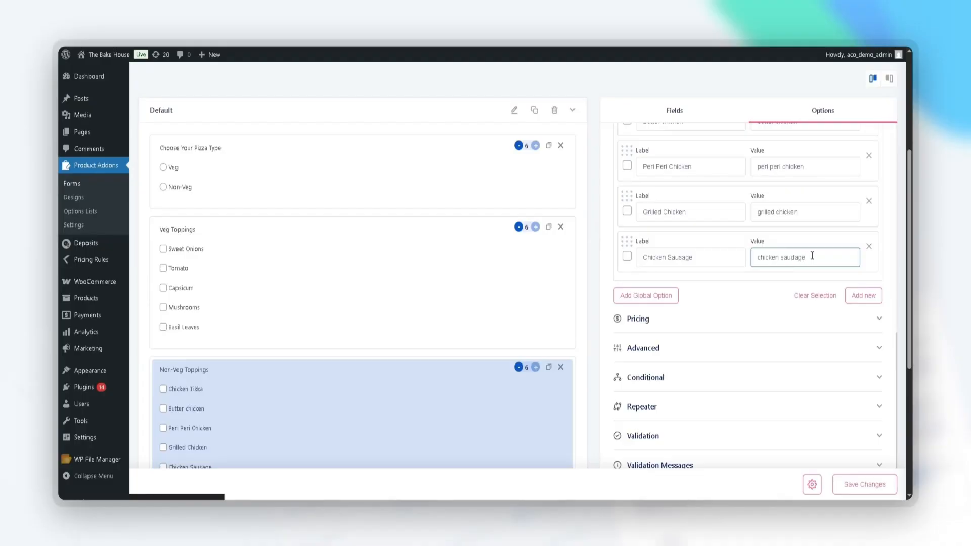
key("BackSpace")
key("BackSpace")
type("sage")
Add a Content field to the form below the Non-Veg Toppings group and open its options.
scroll(405, 298, "down", 4)
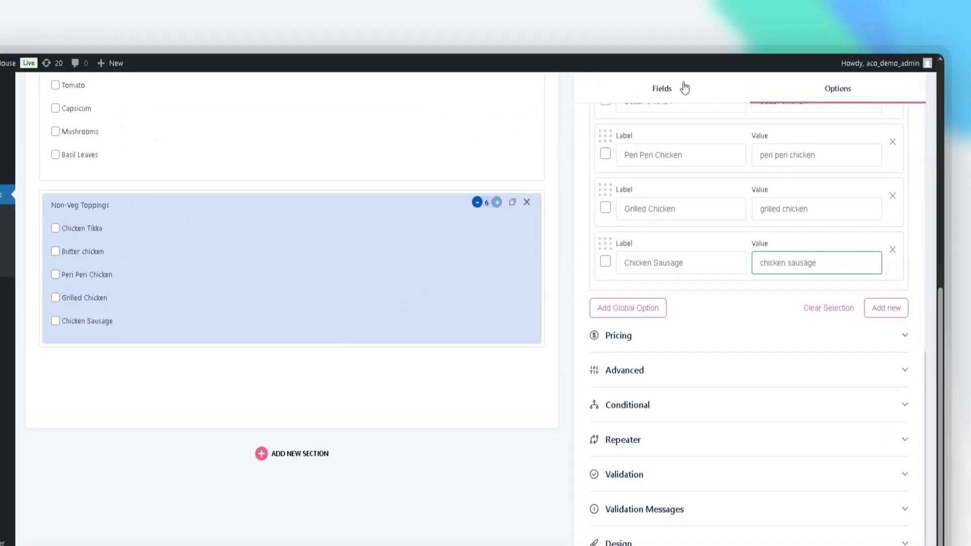
left_click(677, 77)
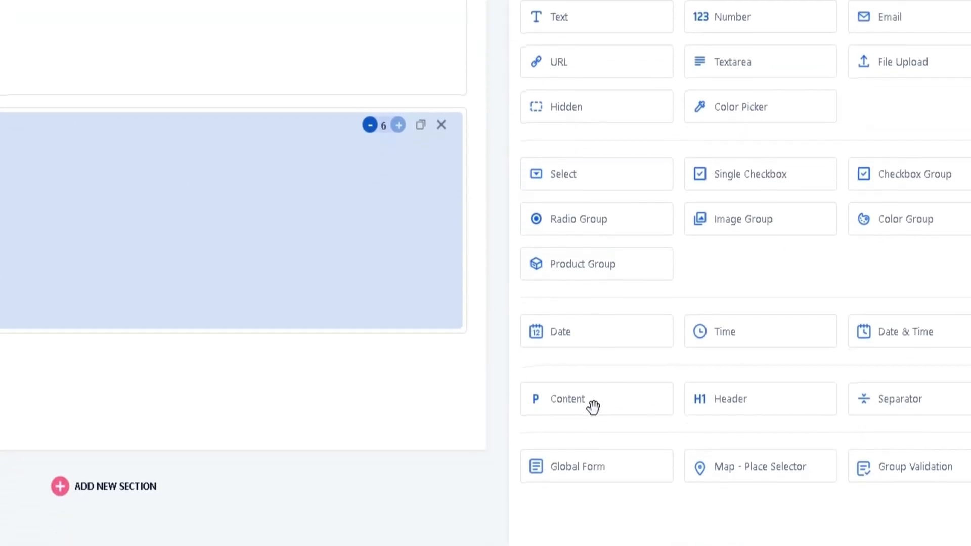
left_click_drag(592, 402, 274, 397)
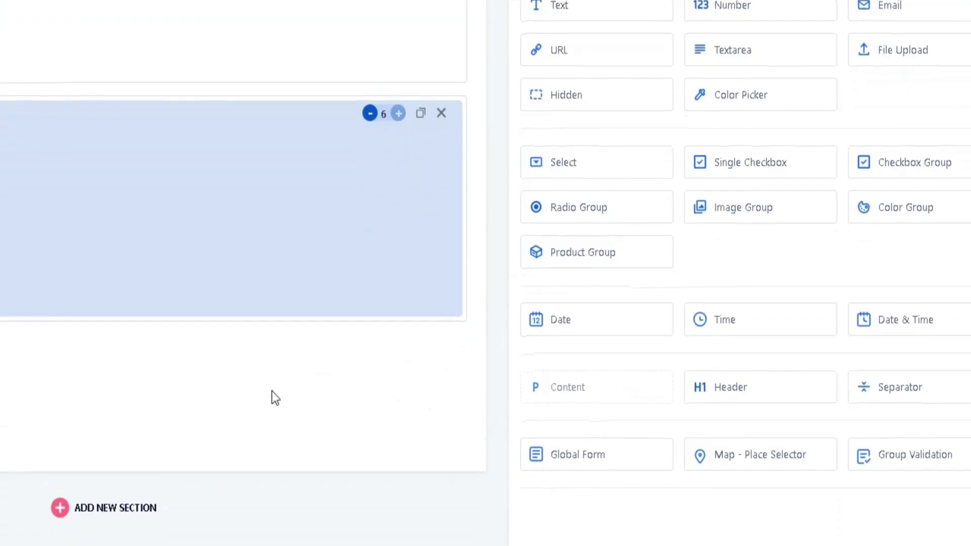
left_click(151, 338)
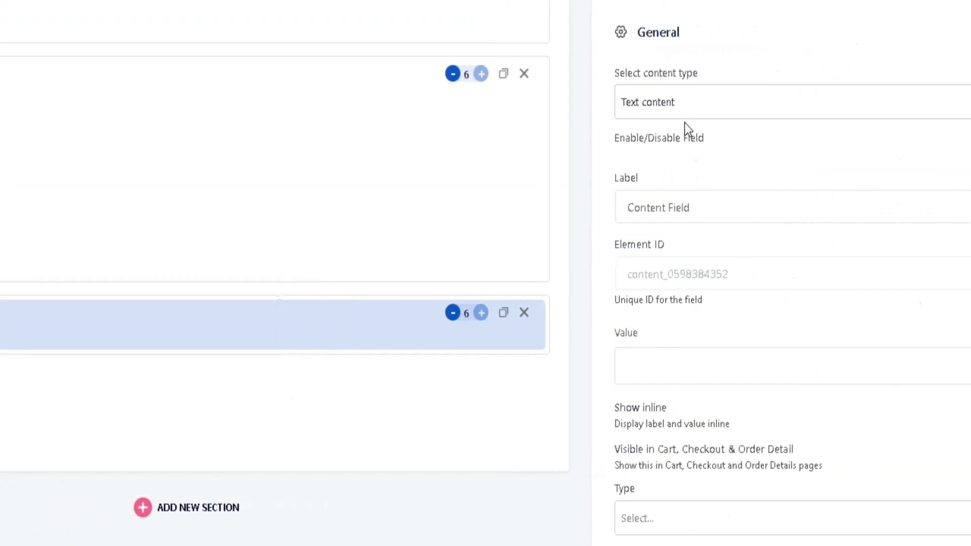
Change the label of the content field to "Selected Toppings Price".
left_click_drag(782, 206, 691, 213)
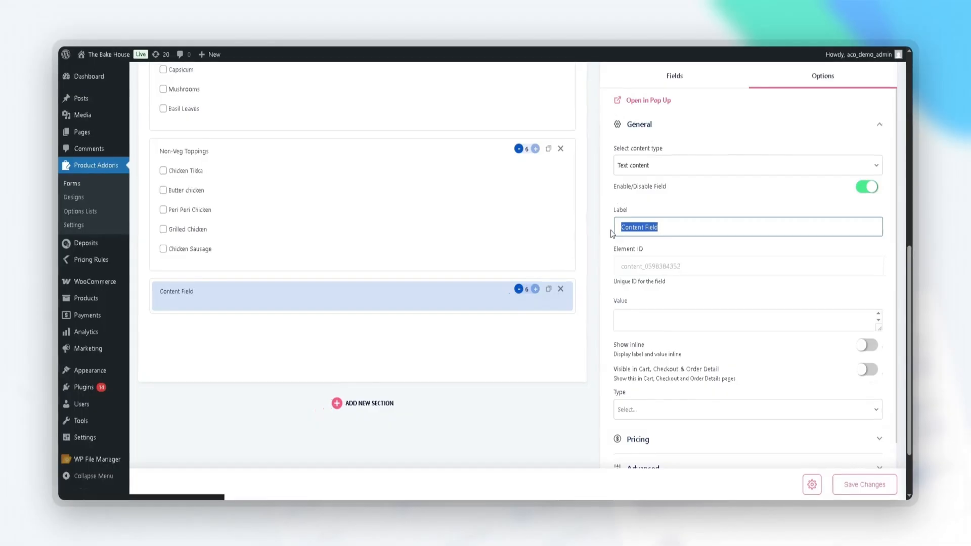
type("Selected Toppings")
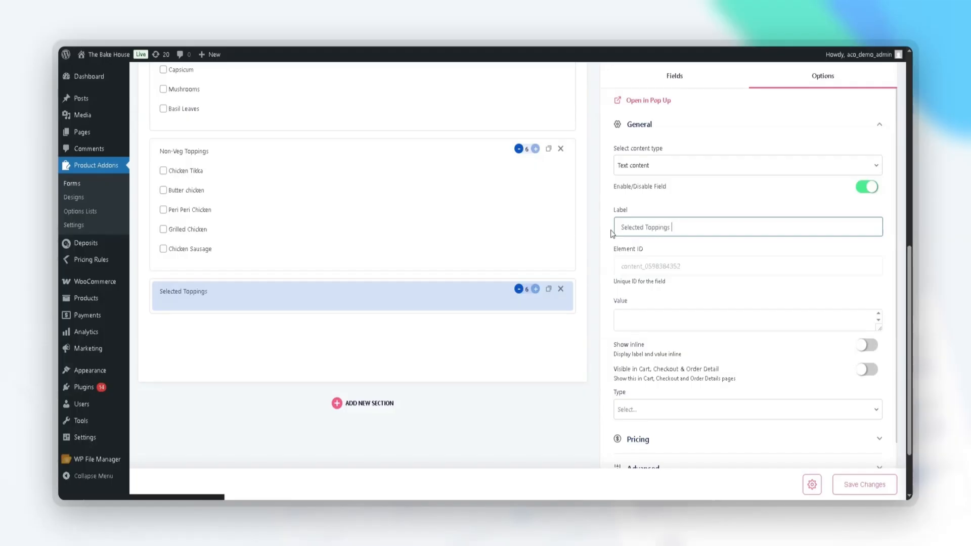
type(" Price")
Enable pricing for the Selected Toppings Price field and set its price type to Custom Formula.
scroll(644, 213, "down", 2)
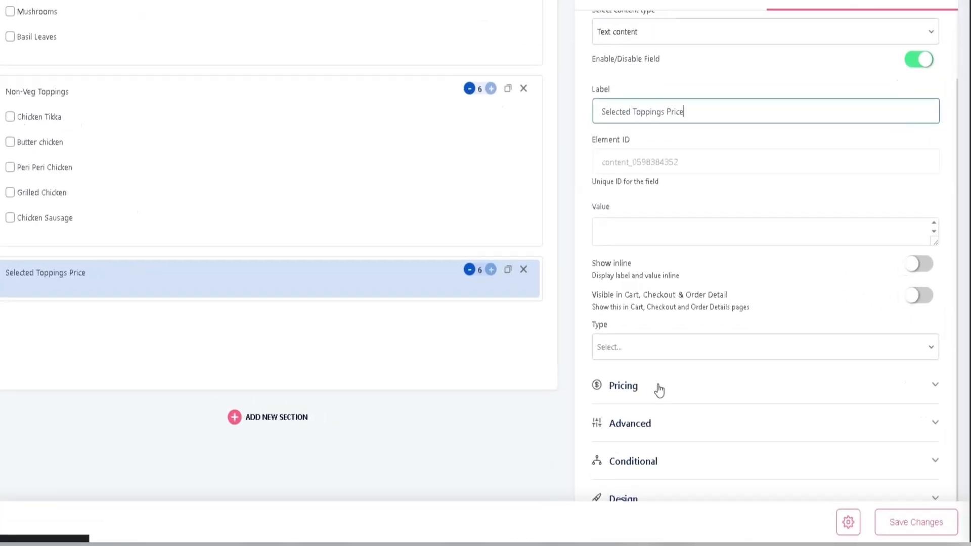
left_click(663, 383)
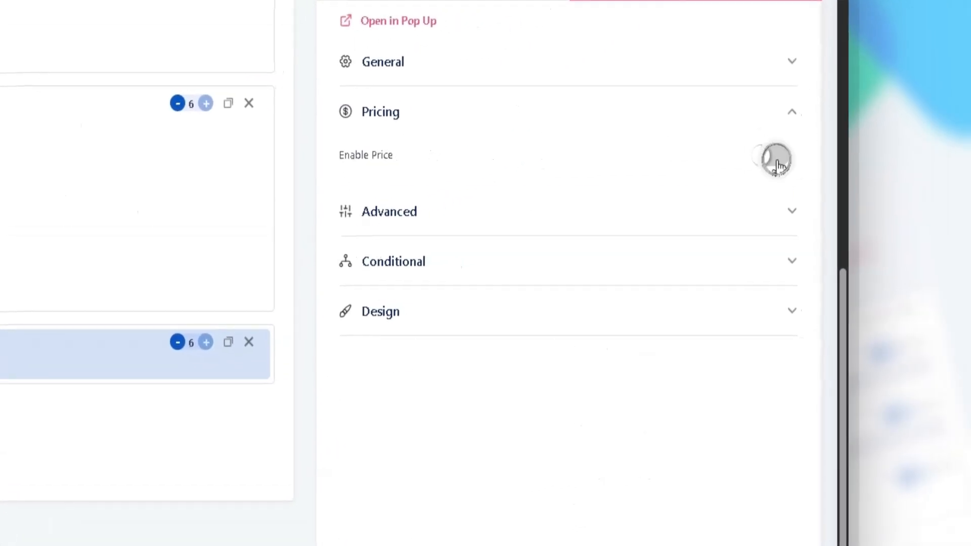
left_click(809, 159)
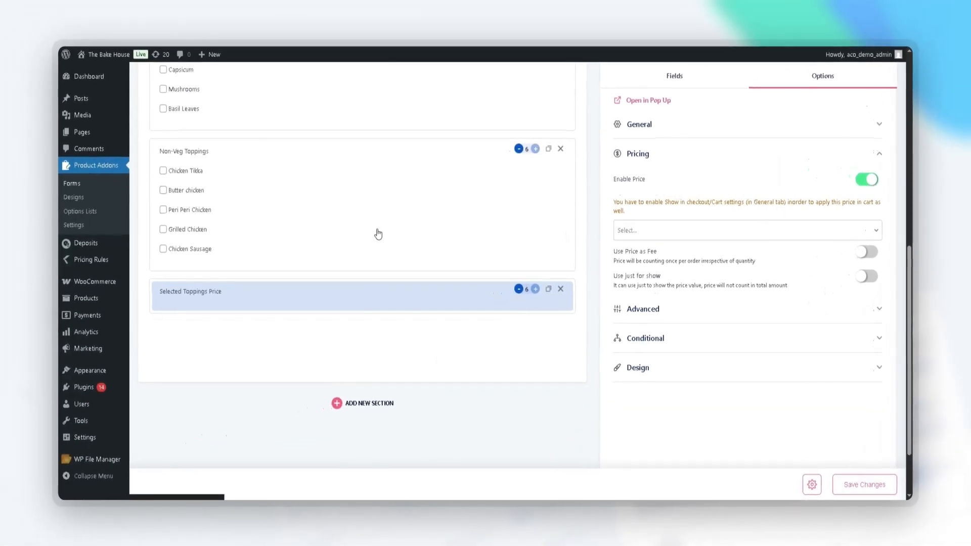
scroll(374, 232, "up", 2)
left_click(649, 233)
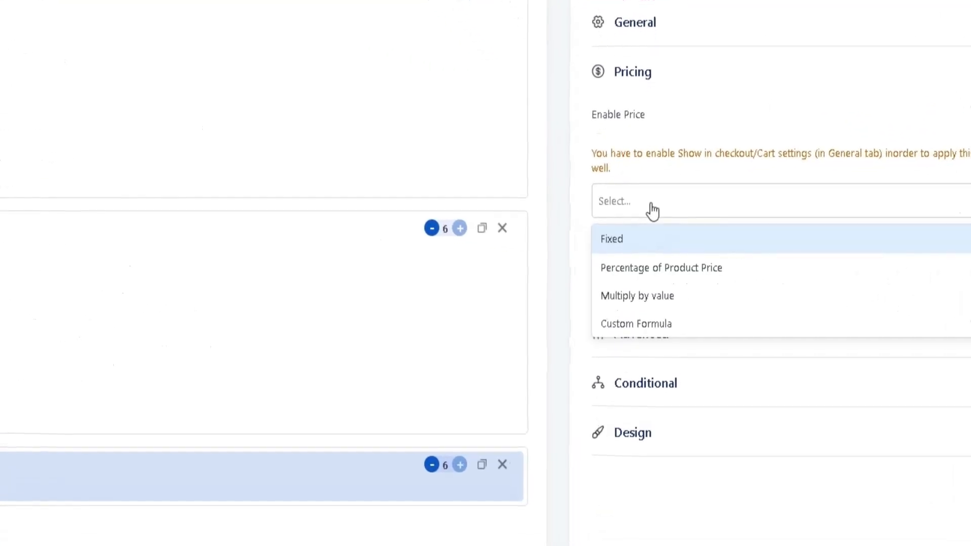
left_click(646, 334)
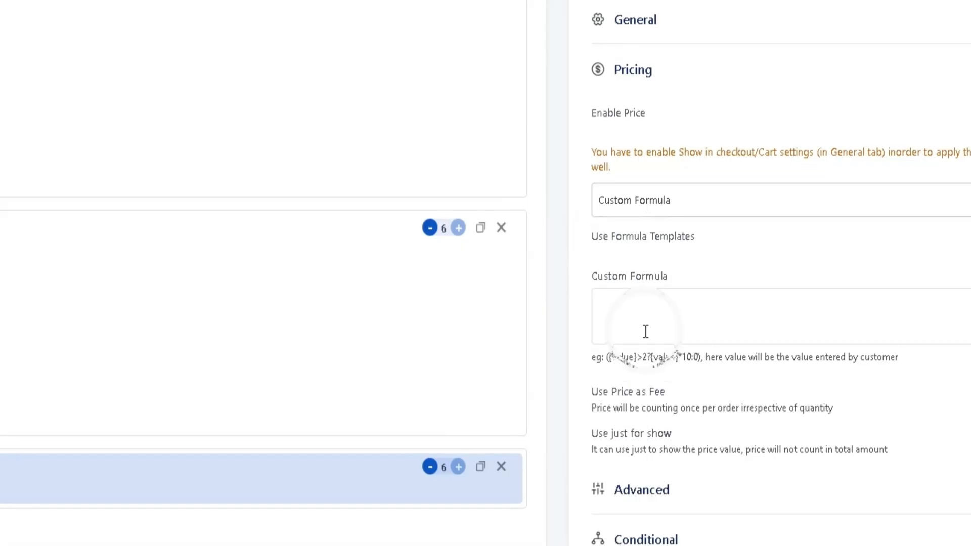
Start the custom price formula with a reference to the count of the Veg Toppings field.
scroll(347, 262, "up", 1)
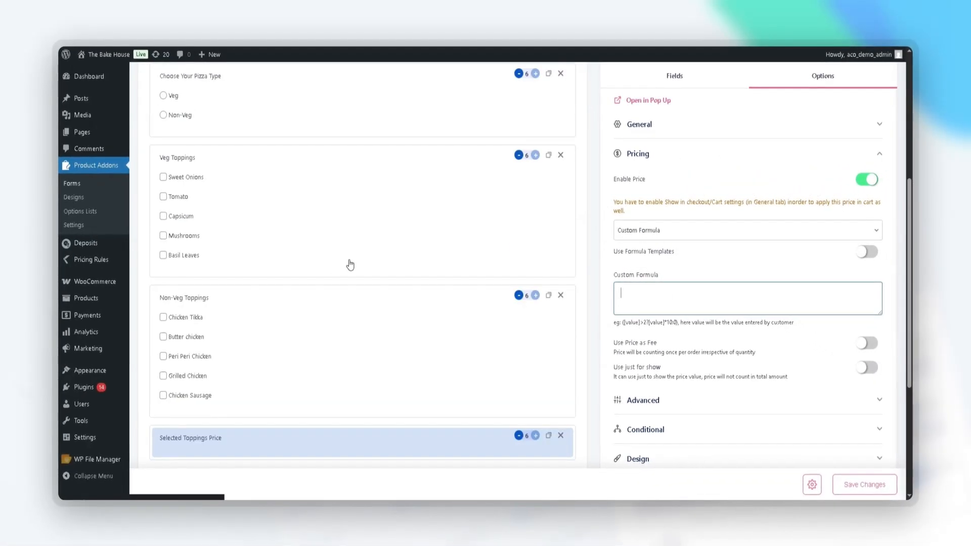
type("{f")
key("Return")
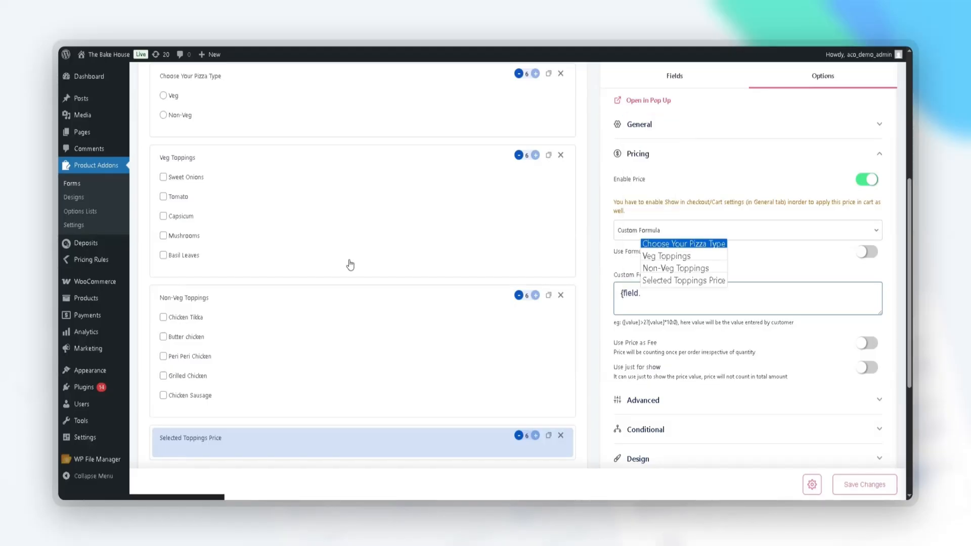
key("Return")
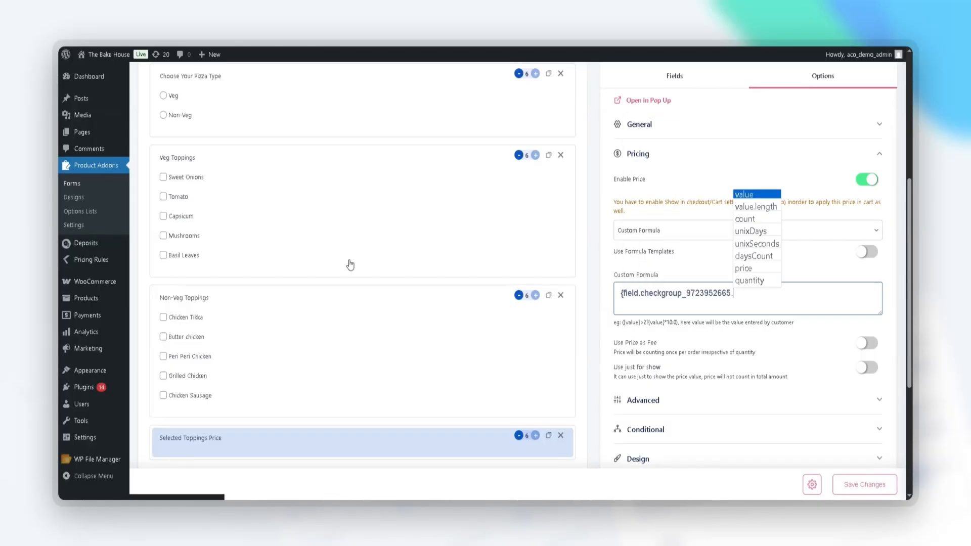
key("Down")
key("Down")
key("Return")
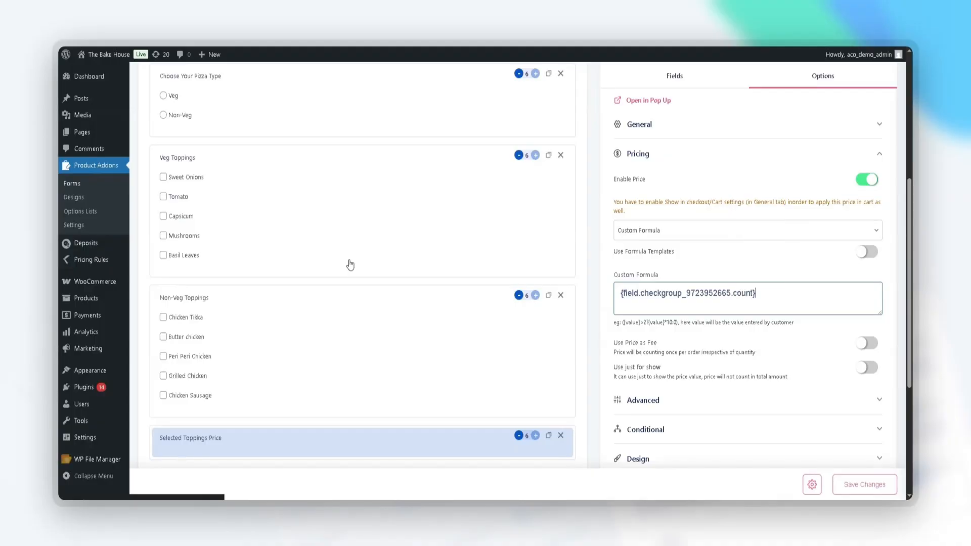
Extend the custom formula by adding the count of the Non-Veg Toppings field with a plus sign.
type("+{")
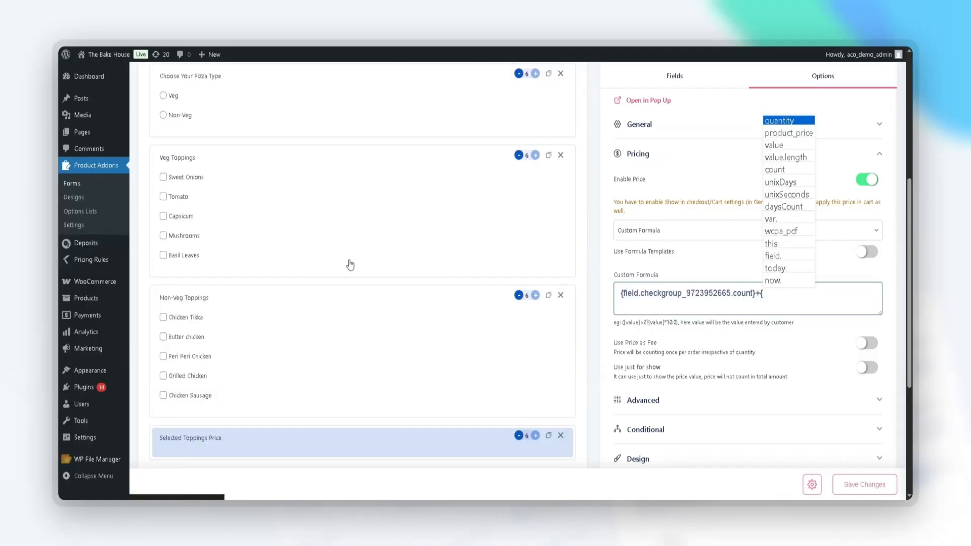
type("f")
key("Return")
key("Down")
key("Down")
key("Return")
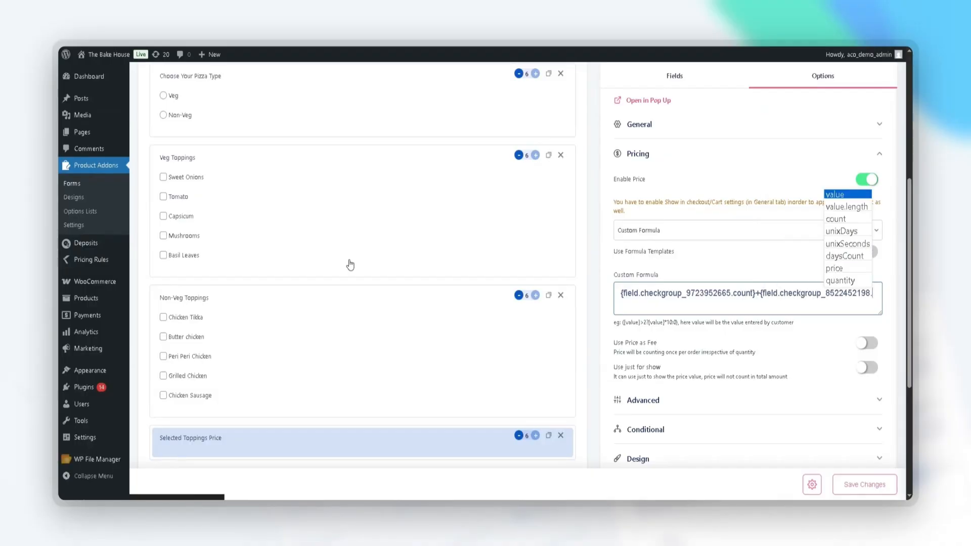
key("Down")
key("Down")
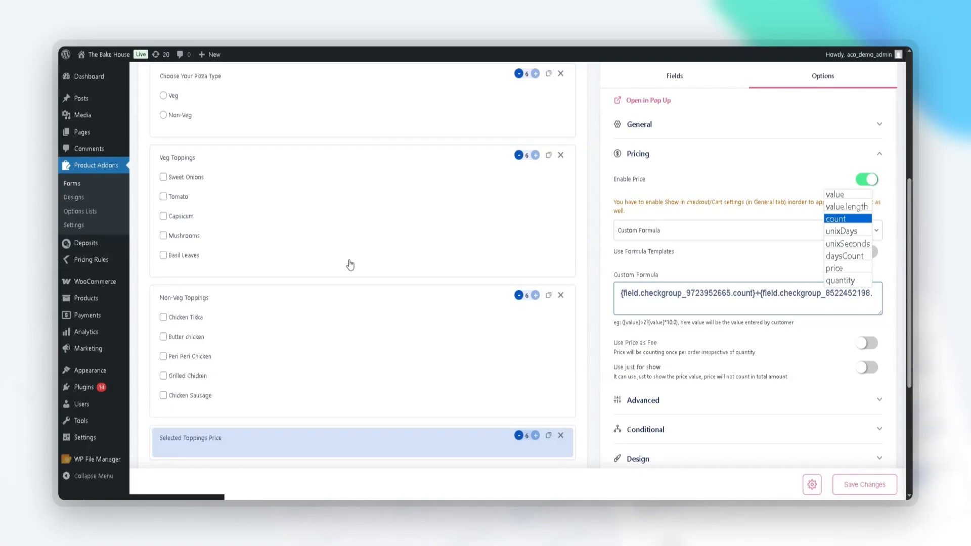
key("Return")
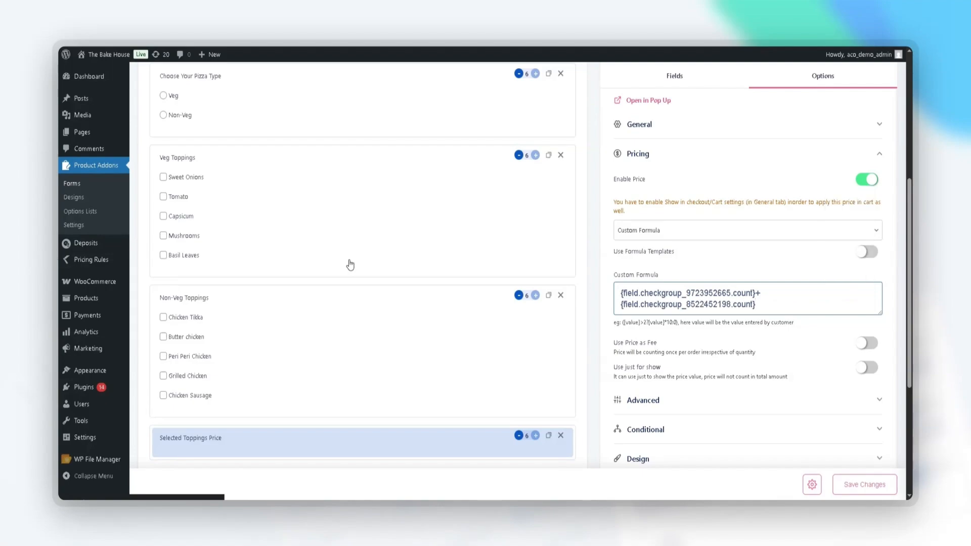
Enclose the sum of both topping counts in parentheses and append the condition ">2?(" in the custom formula.
type(")")
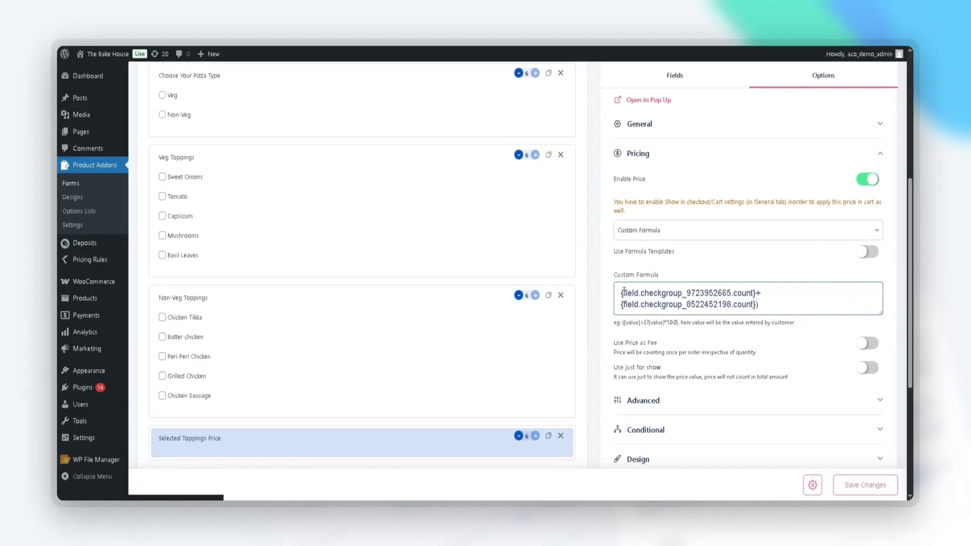
left_click(621, 294)
type("(")
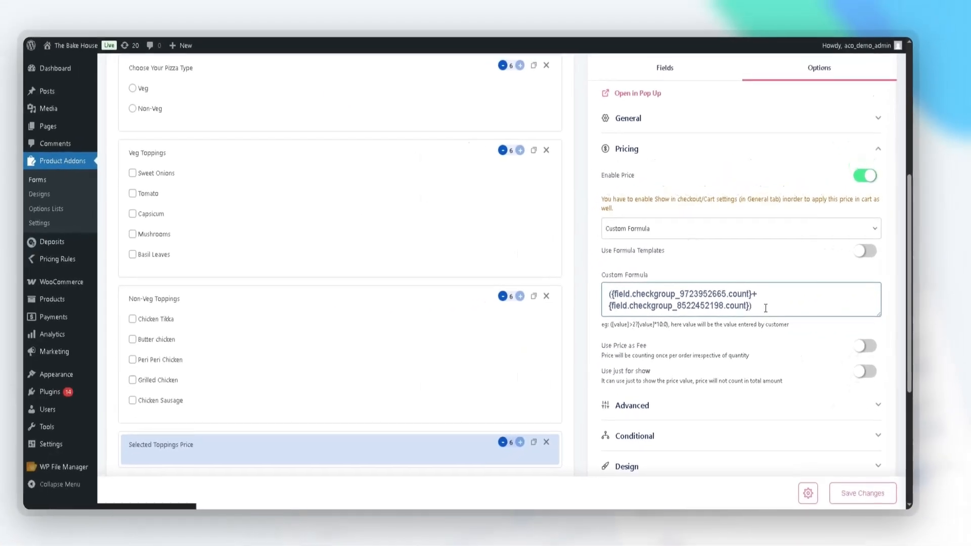
type(">2?(")
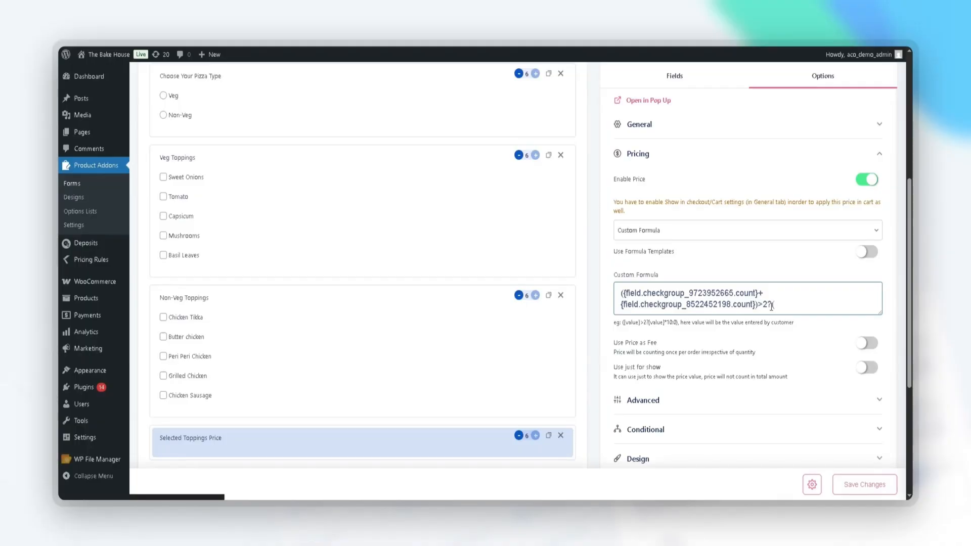
Insert the Veg Toppings count reference into the formula's true branch and enlarge the formula box to show more lines.
type("{")
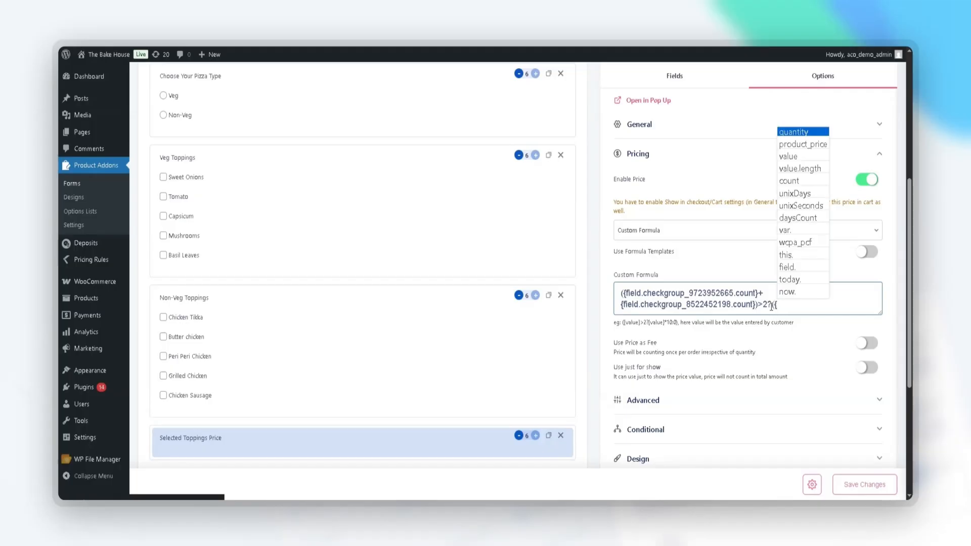
type("f")
key("Return")
key("Down")
key("Return")
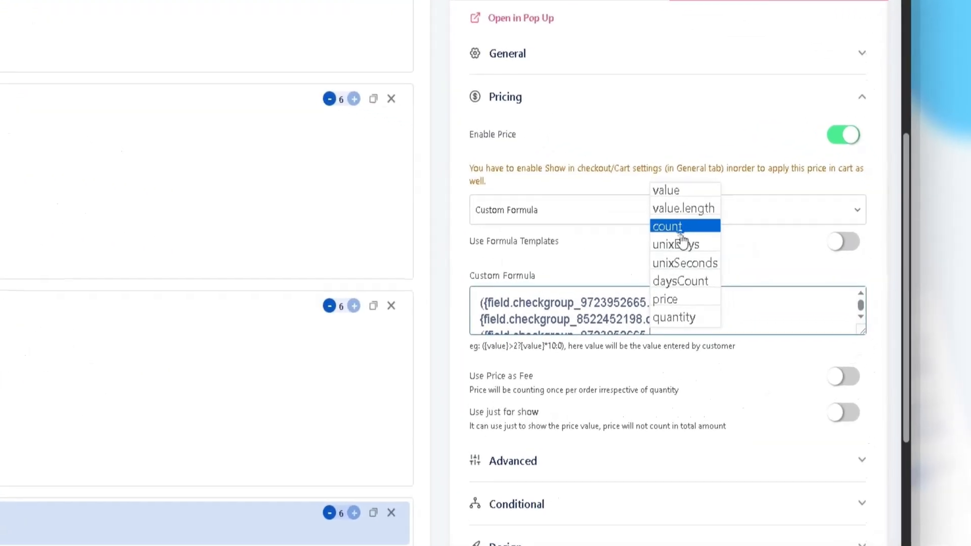
left_click(748, 241)
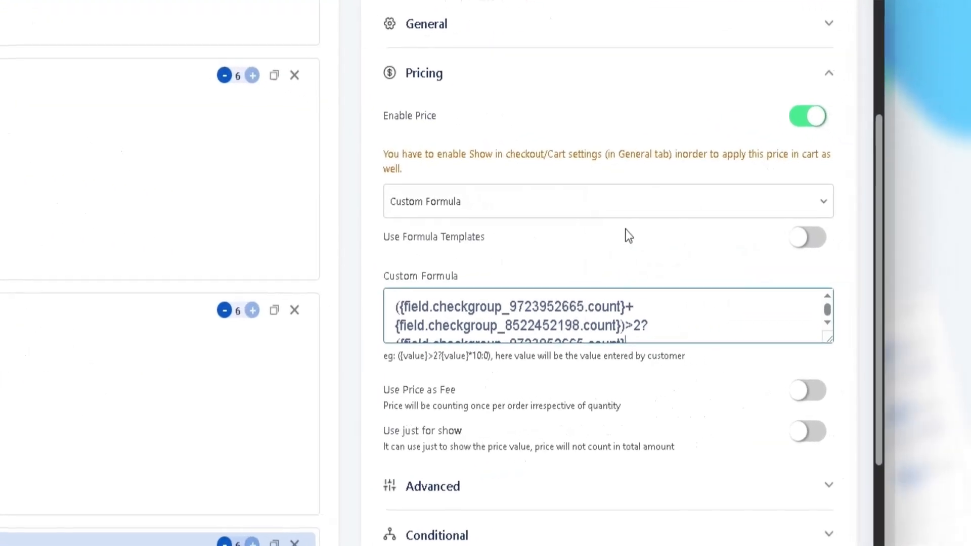
left_click_drag(791, 346, 797, 401)
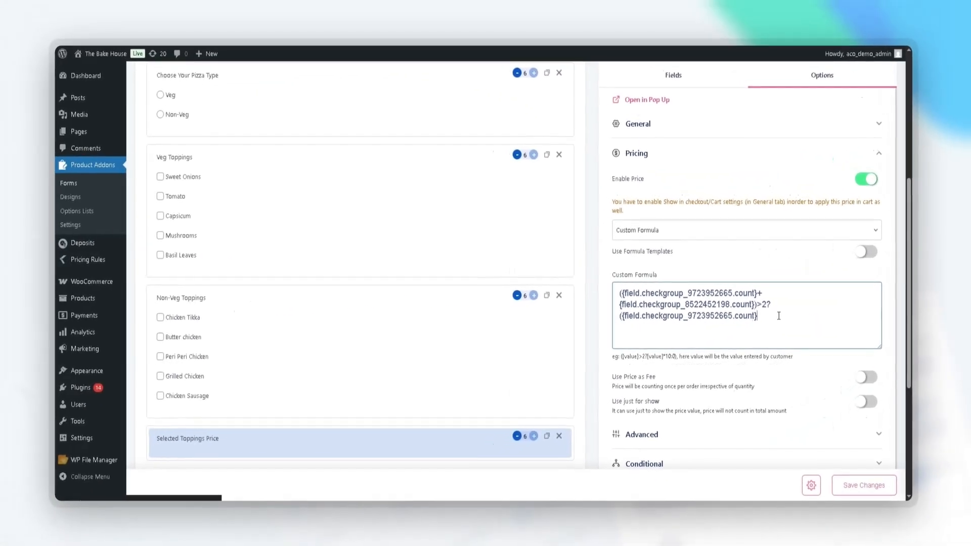
Add the Non-Veg Toppings count to the true branch with a plus sign and close the parenthesis.
type("+")
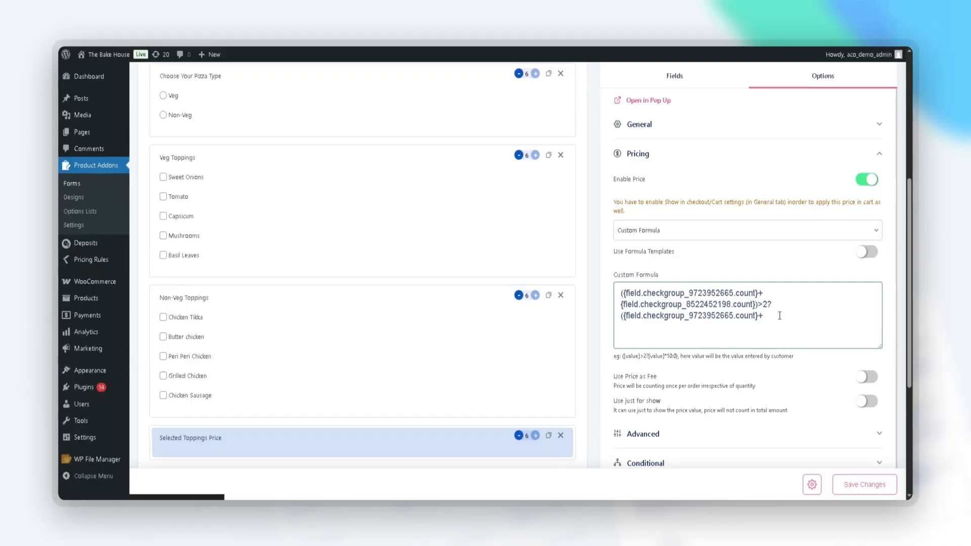
type("{")
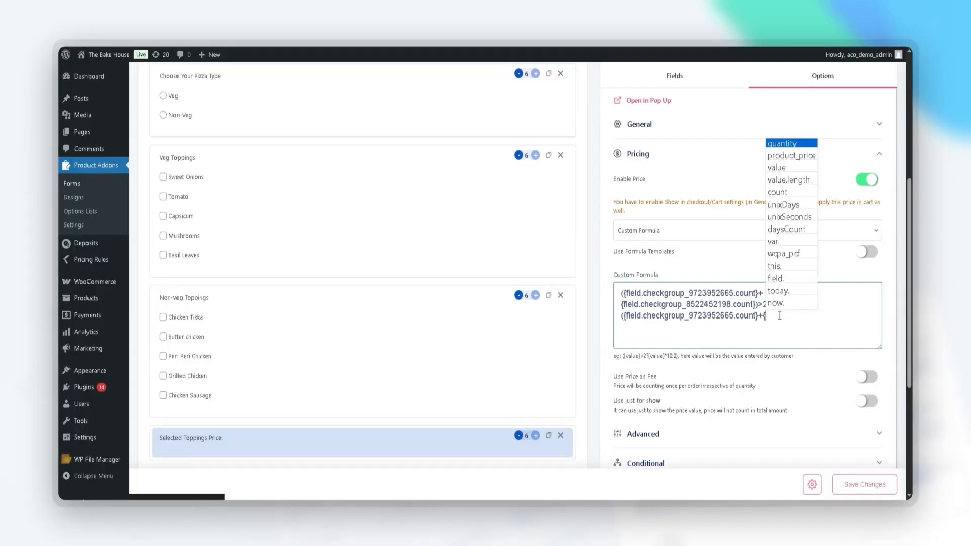
type("field.")
key("Down")
key("Down")
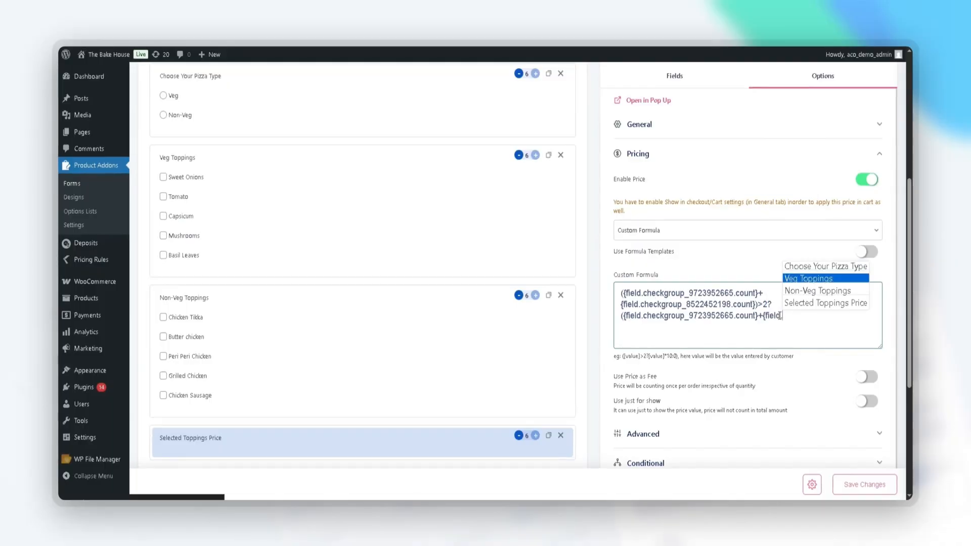
key("Return")
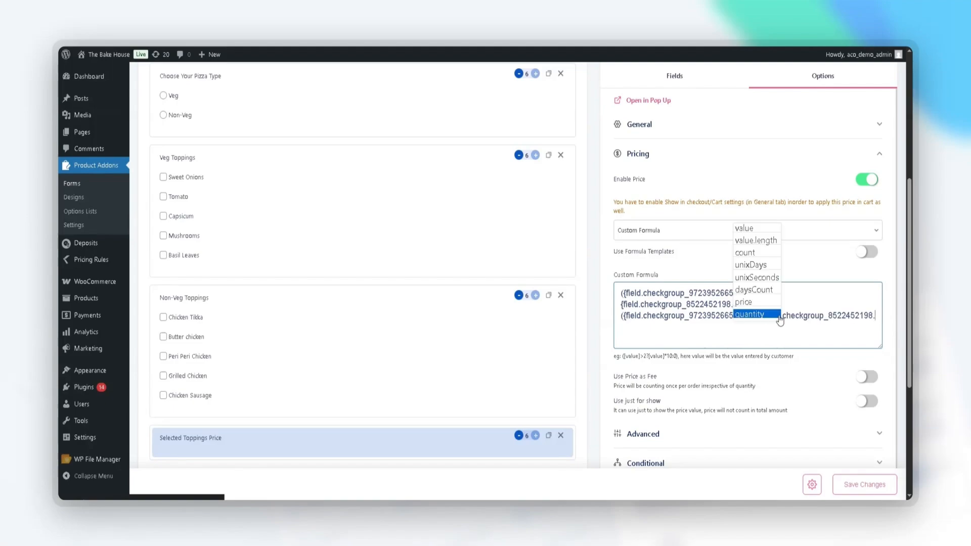
key("Up")
key("Up")
key("Up")
key("Up")
key("Up")
key("Up")
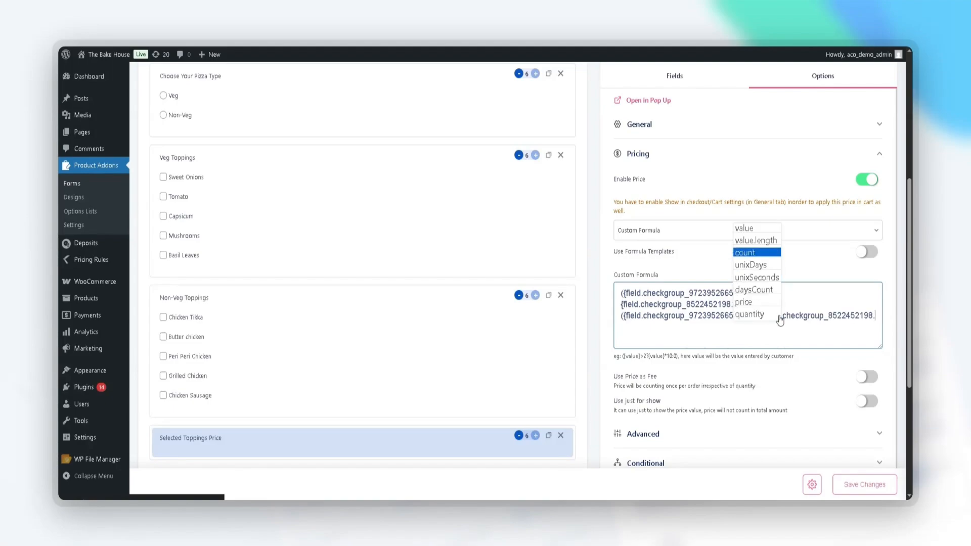
key("Return")
type(")")
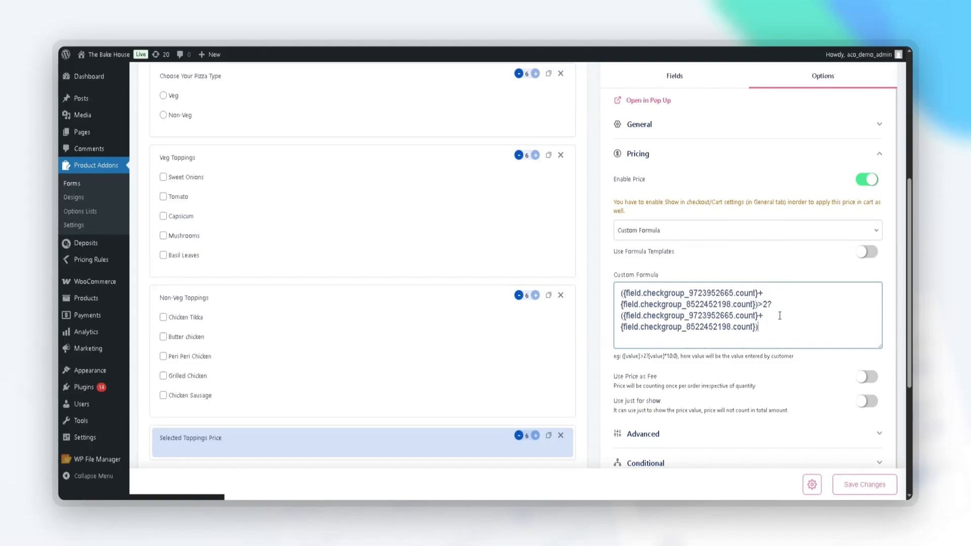
Complete the formula so the true branch subtracts 2 from the bracketed sum and multiplies by 30, with 0 as the alternative.
left_click(622, 316)
type("(")
type("-2")
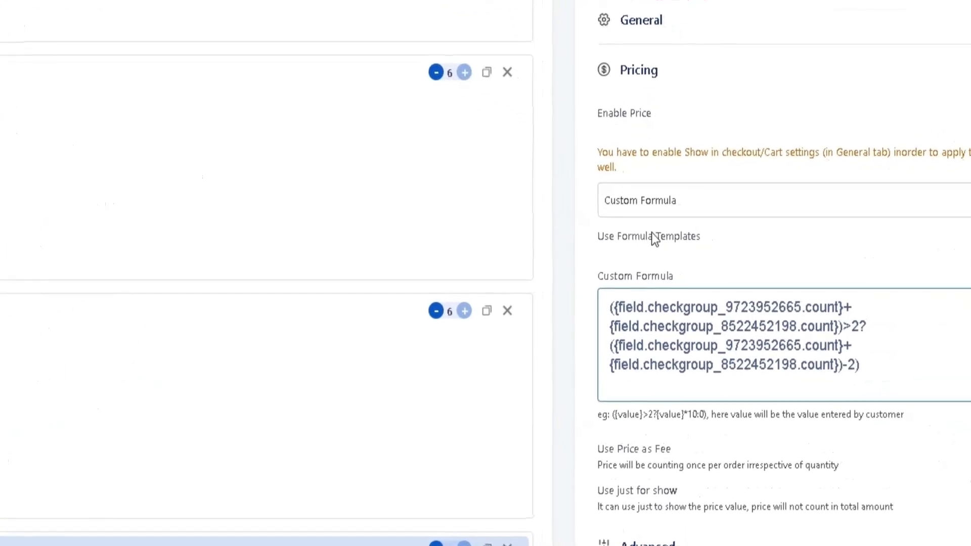
type("(")
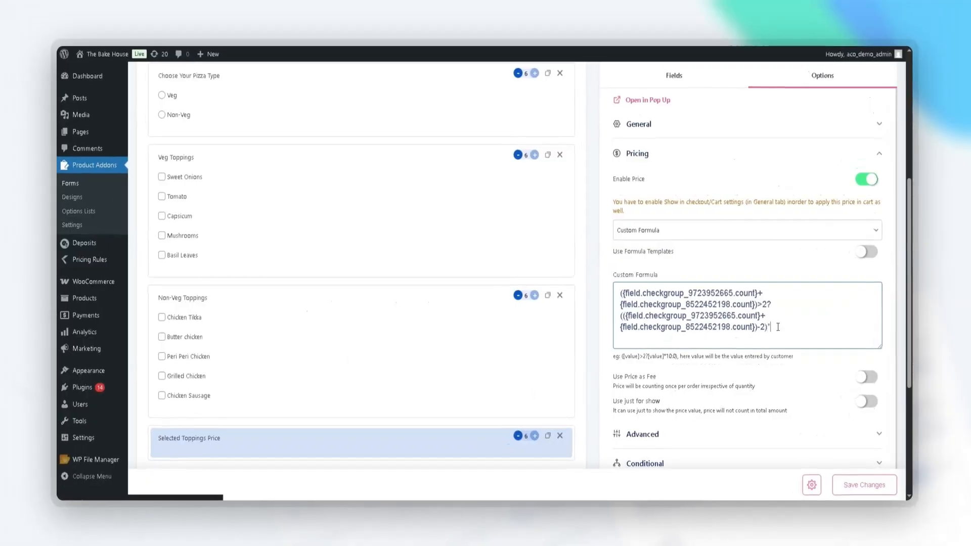
type("30")
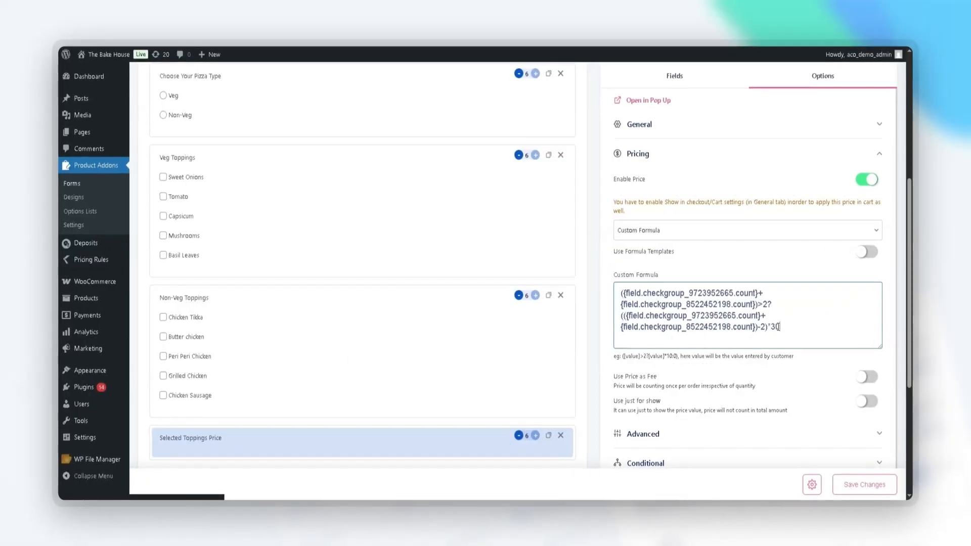
type(":0")
Add a Checkbox Group field to the form below the Selected Toppings Price field.
scroll(434, 310, "down", 3)
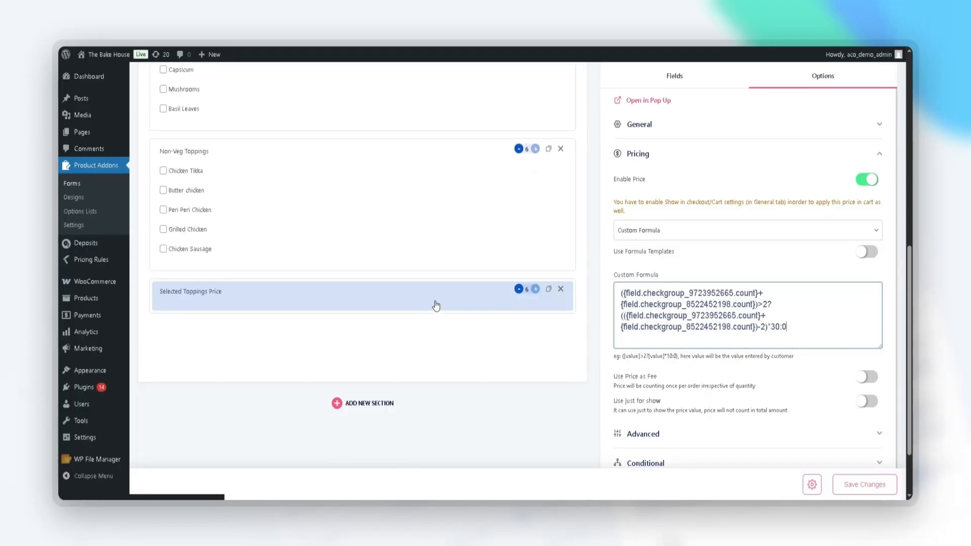
left_click(664, 84)
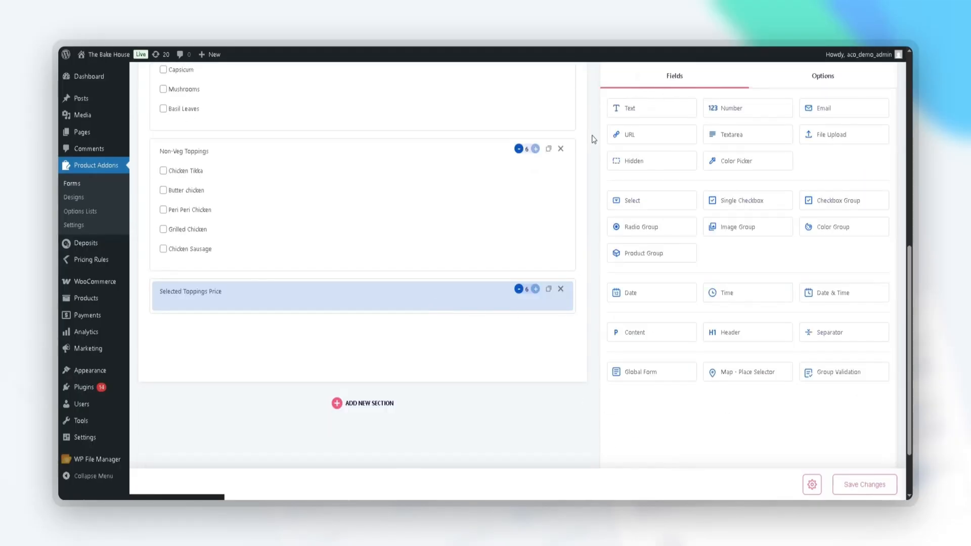
scroll(497, 181, "down", 1)
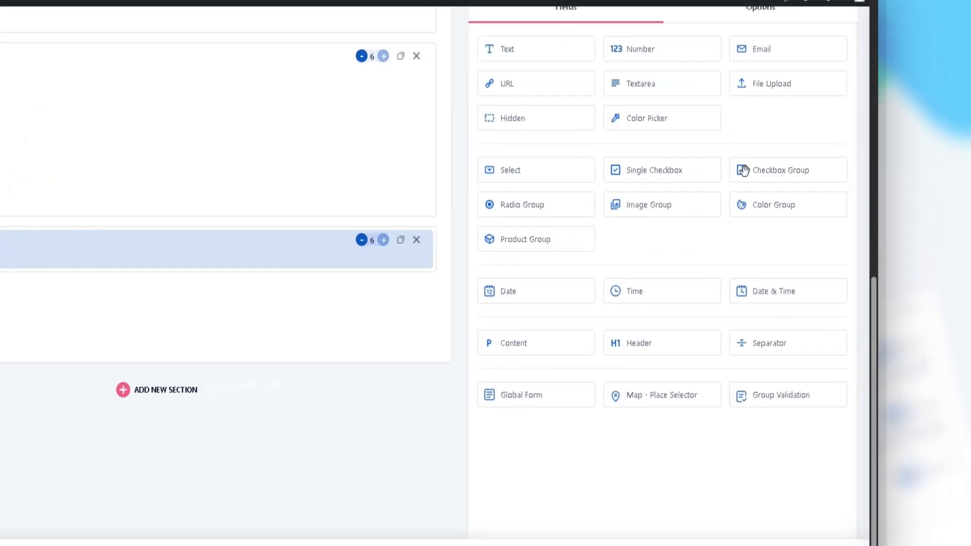
left_click_drag(744, 171, 143, 311)
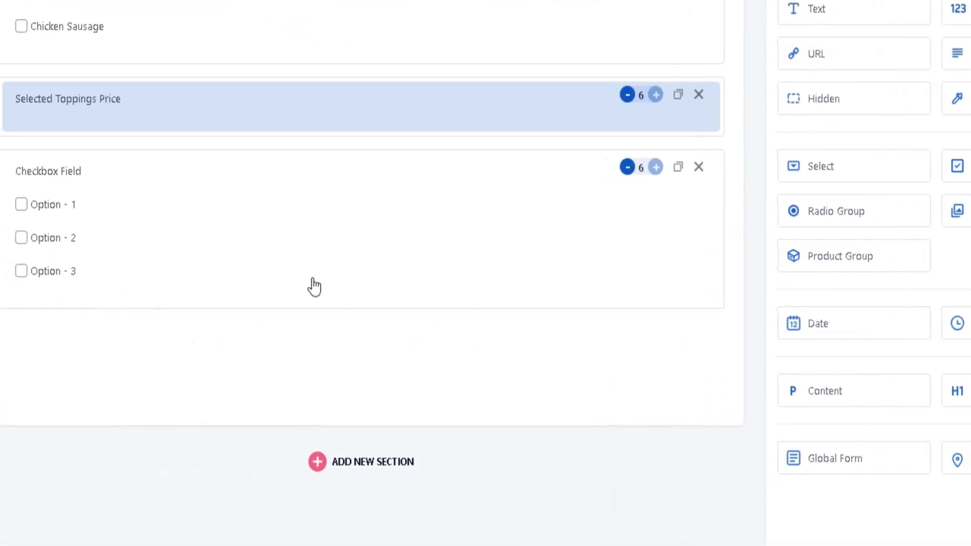
Change the label of the new checkbox group to "Extra Addons".
left_click(480, 219)
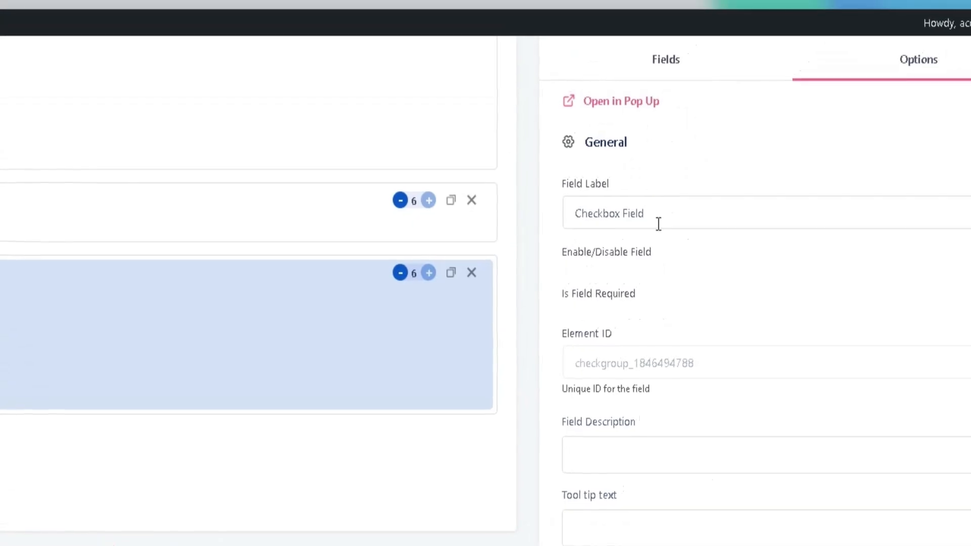
left_click_drag(659, 223, 512, 223)
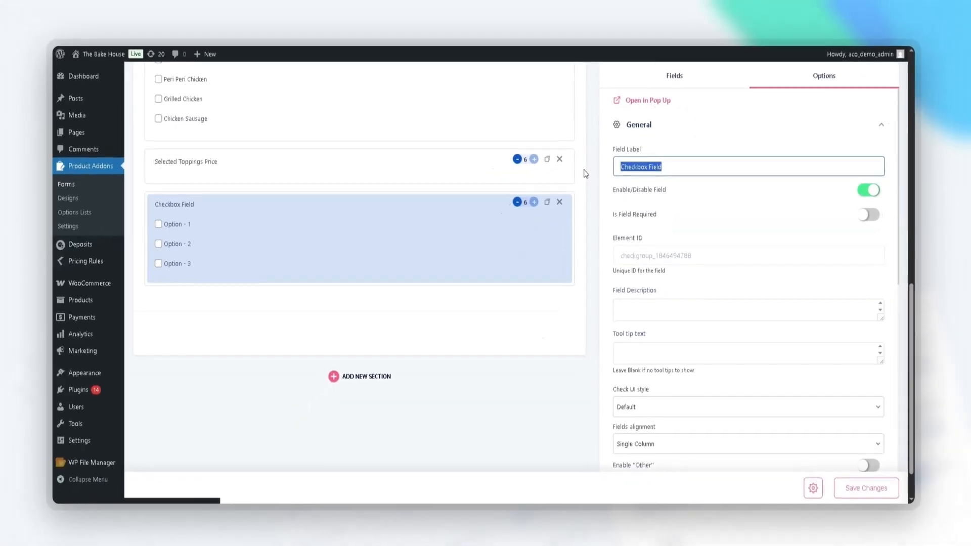
type("Extra")
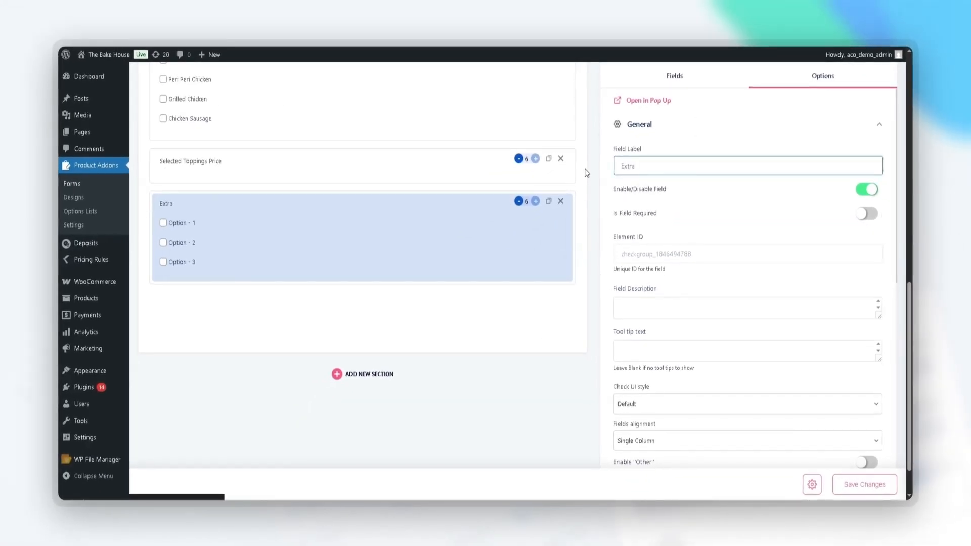
type(" Addons")
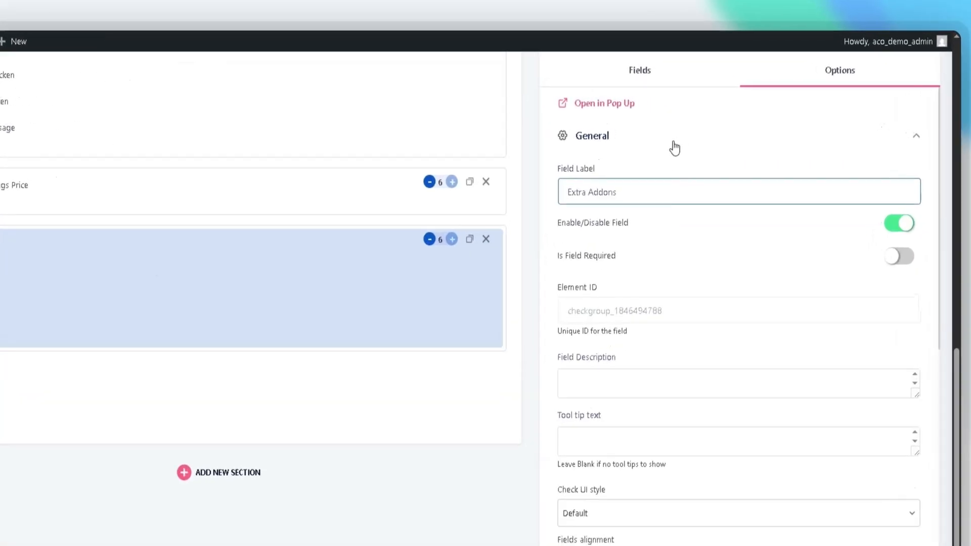
Label the first option of the Extra Addons field "Mozzarella Cheese", correcting the spelling of the first word.
left_click(701, 132)
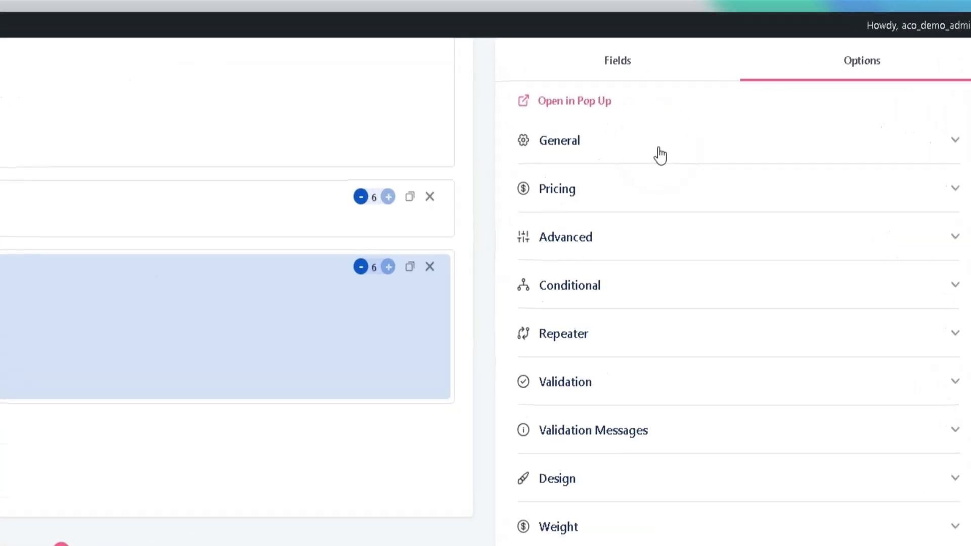
left_click(659, 155)
scroll(678, 289, "down", 5)
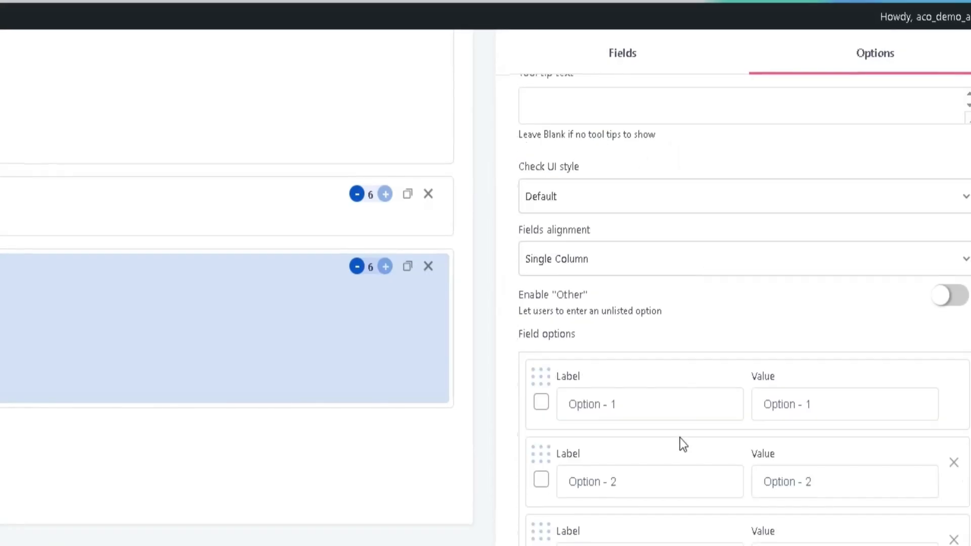
left_click_drag(654, 404, 568, 403)
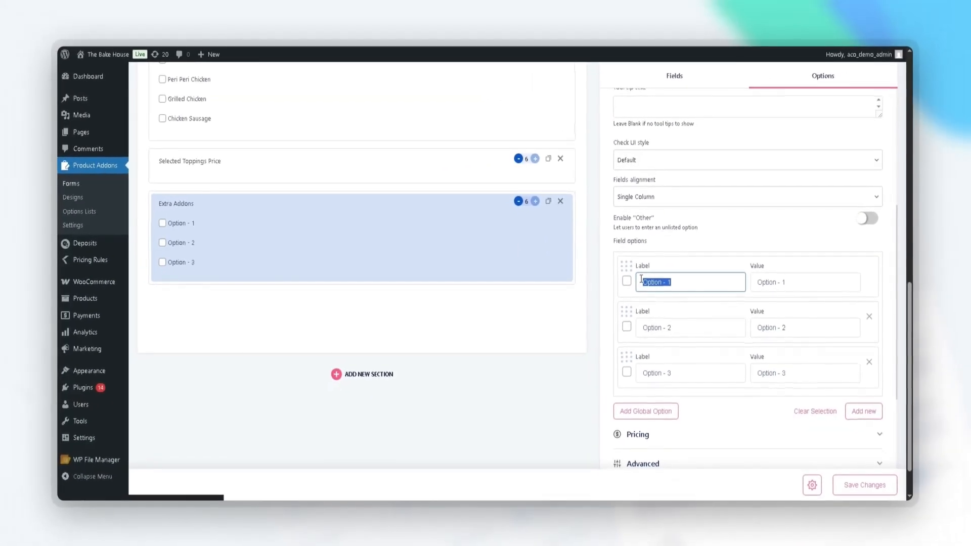
type("Cheese")
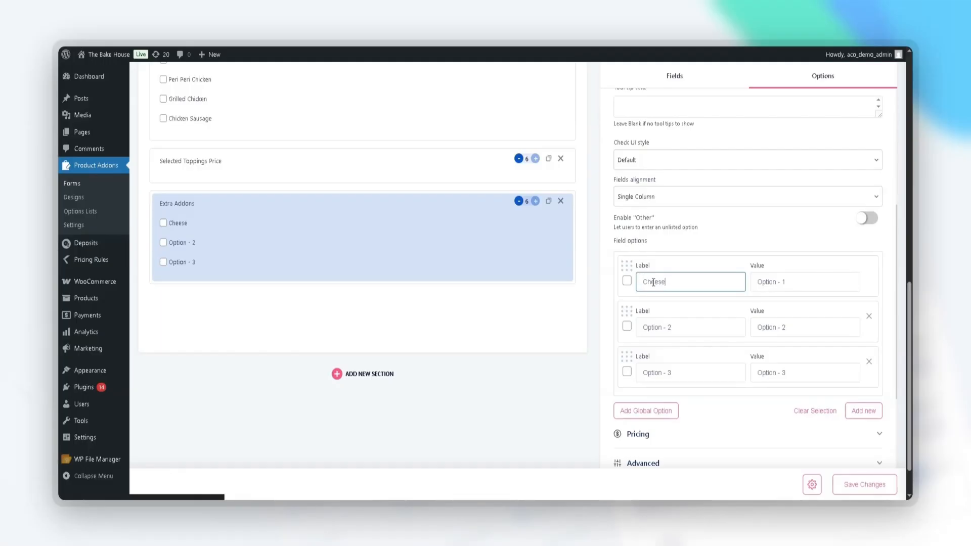
left_click(643, 281)
type("Mozerella")
right_click(659, 282)
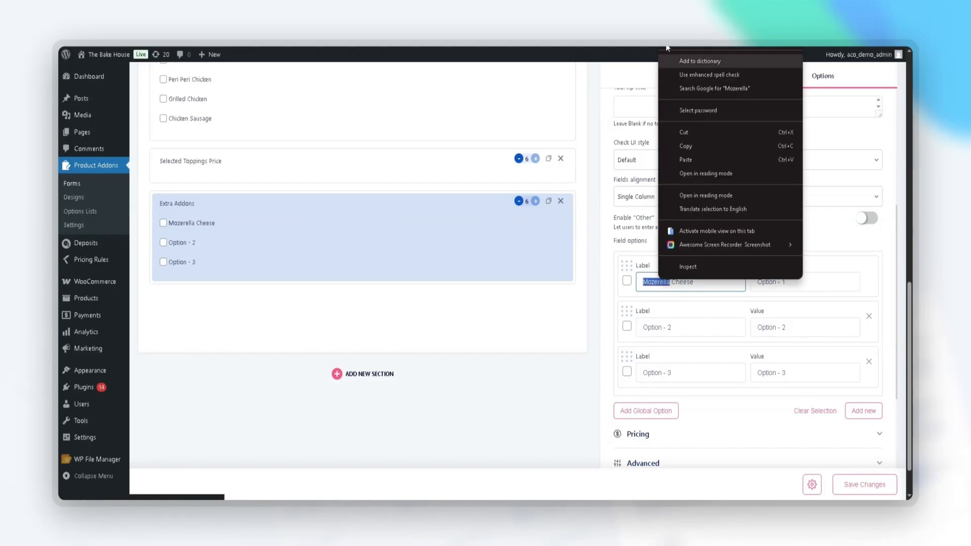
left_click(696, 40)
Set the value of the Mozzarella Cheese option to "Cheese".
left_click(820, 287)
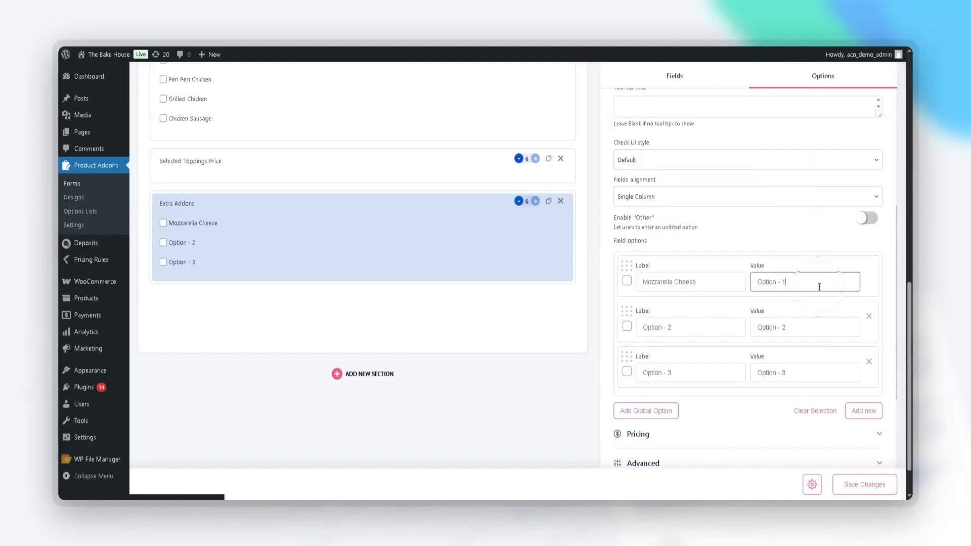
key("BackSpace")
key("BackSpace")
key("BackSpace")
key("BackSpace")
key("BackSpace")
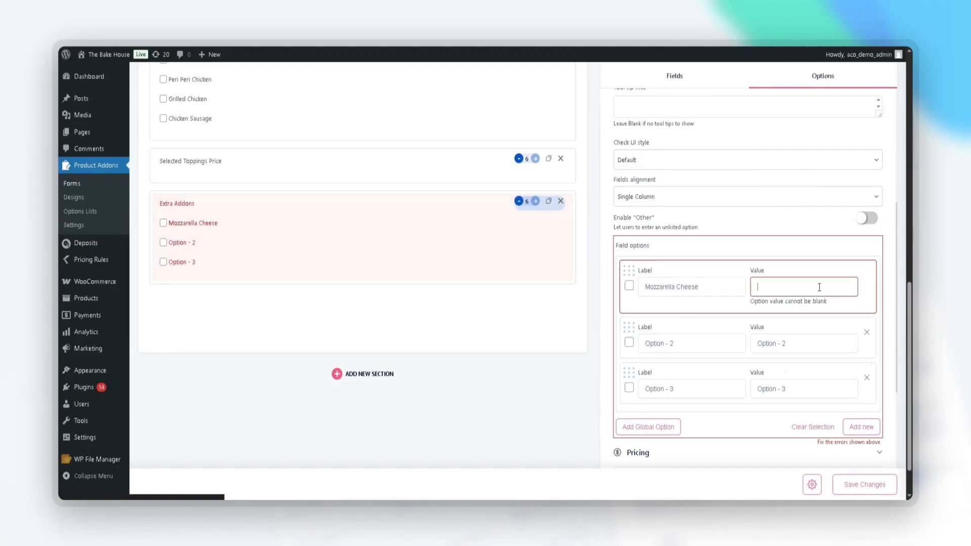
type("Cheese")
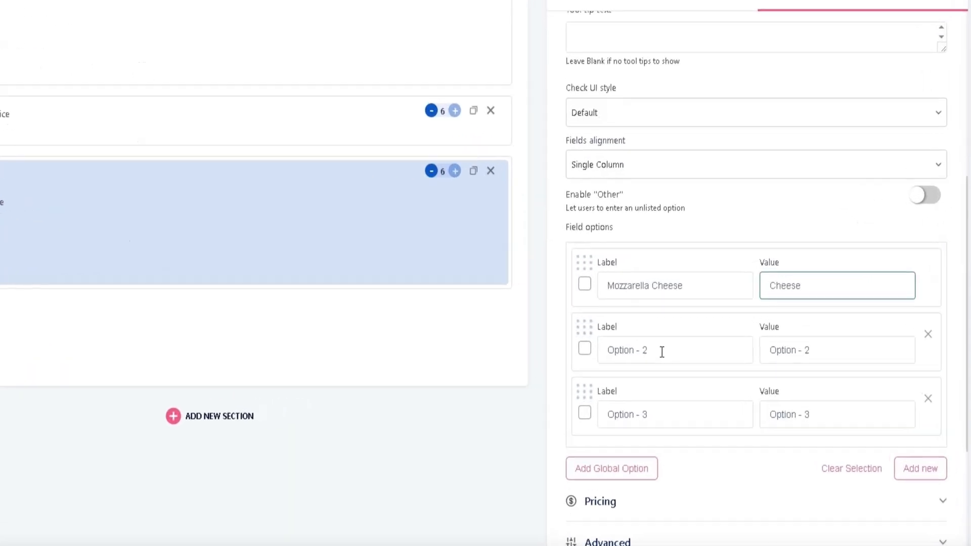
Change the label of the second Extra Addons option to "Dips".
left_click(681, 328)
left_click_drag(656, 365, 600, 369)
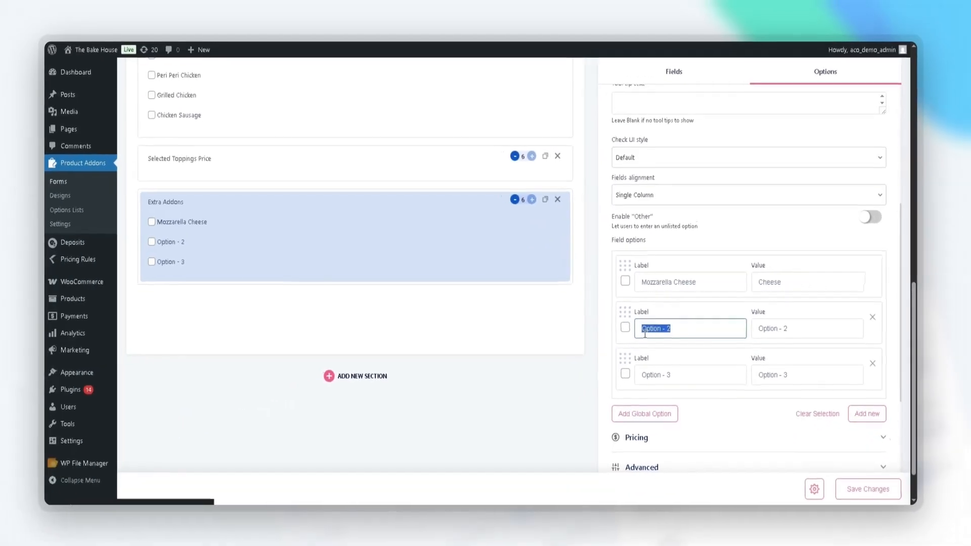
type("Dipp")
key("BackSpace")
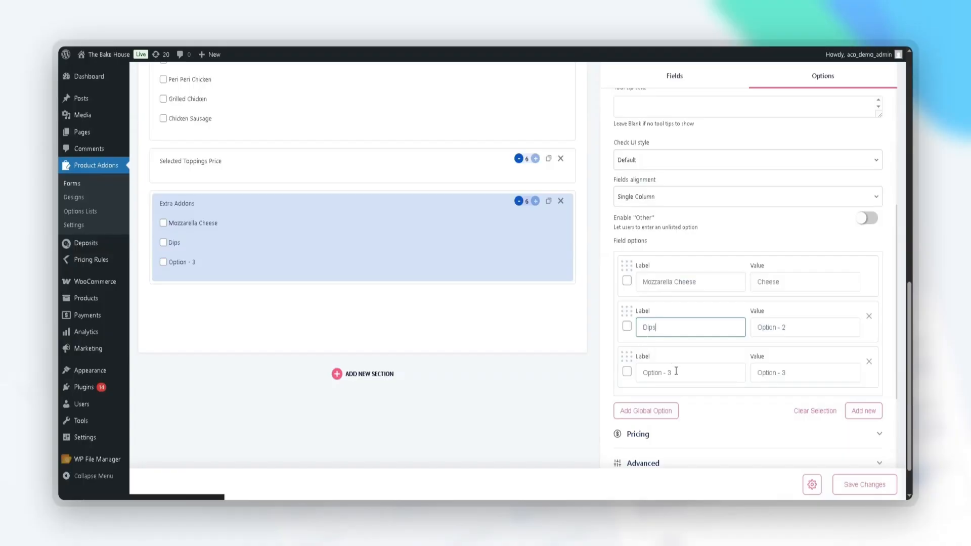
Set the value of the Dips option in Extra Addons to "dips".
left_click(804, 328)
key("BackSpace")
key("BackSpace")
key("BackSpace")
key("BackSpace")
key("BackSpace")
key("BackSpace")
key("BackSpace")
key("BackSpace")
key("BackSpace")
key("BackSpace")
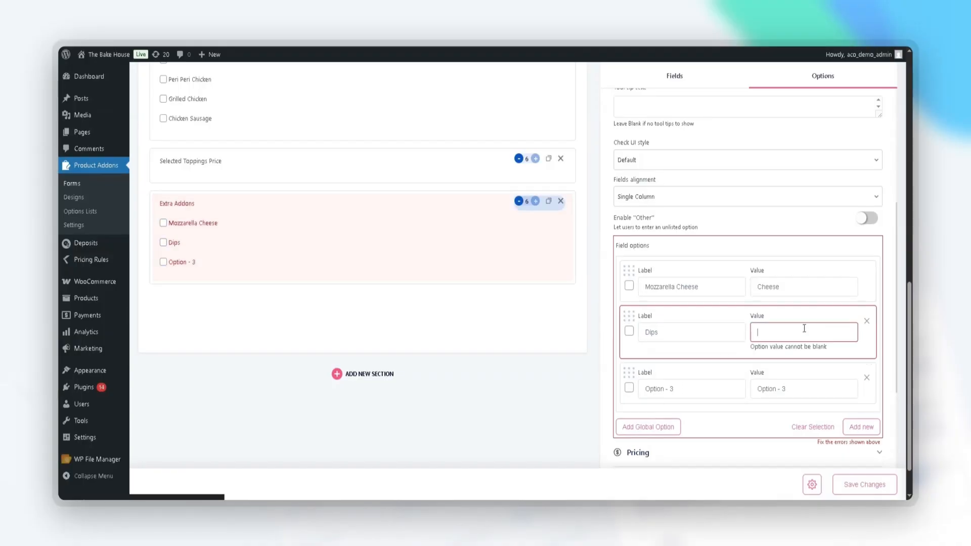
type("dips")
Change the label of the third Extra Addons option to "Oregano".
left_click(724, 372)
key("BackSpace")
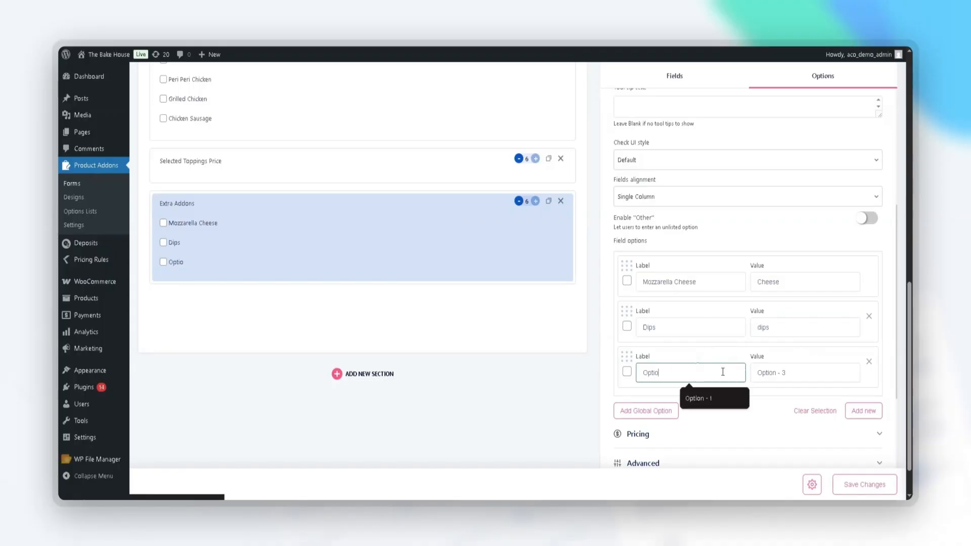
key("BackSpace")
key("BackSpace")
key("BackSpace")
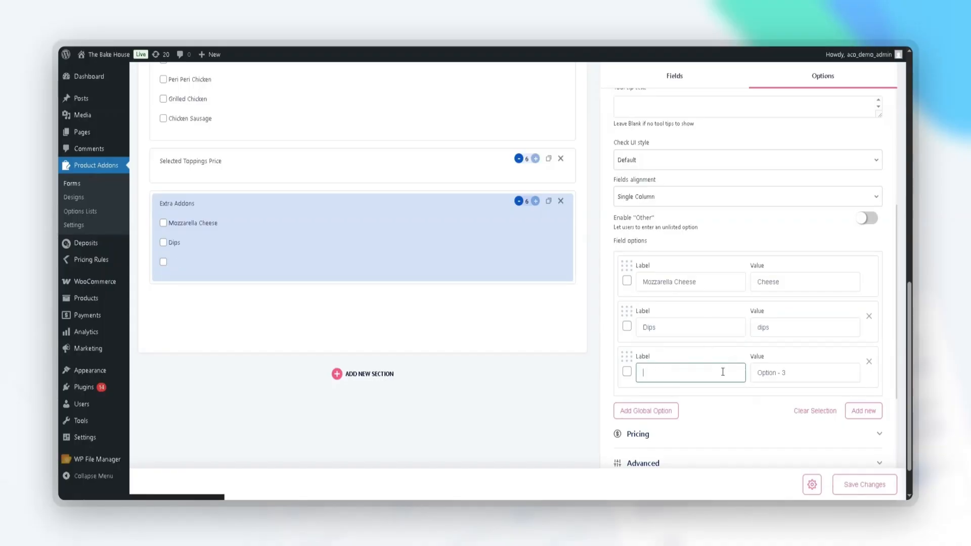
type("Oregano")
Set the value of the Oregano option to "oregano".
left_click(776, 375)
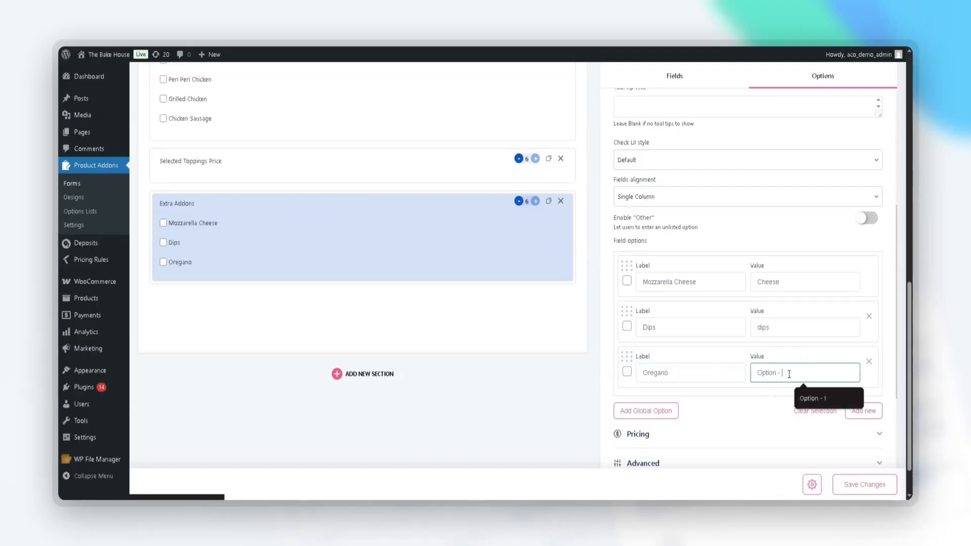
key("BackSpace")
key("BackSpace")
key("BackSpace")
key("BackSpace")
key("BackSpace")
key("BackSpace")
key("BackSpace")
key("BackSpace")
type("oregano")
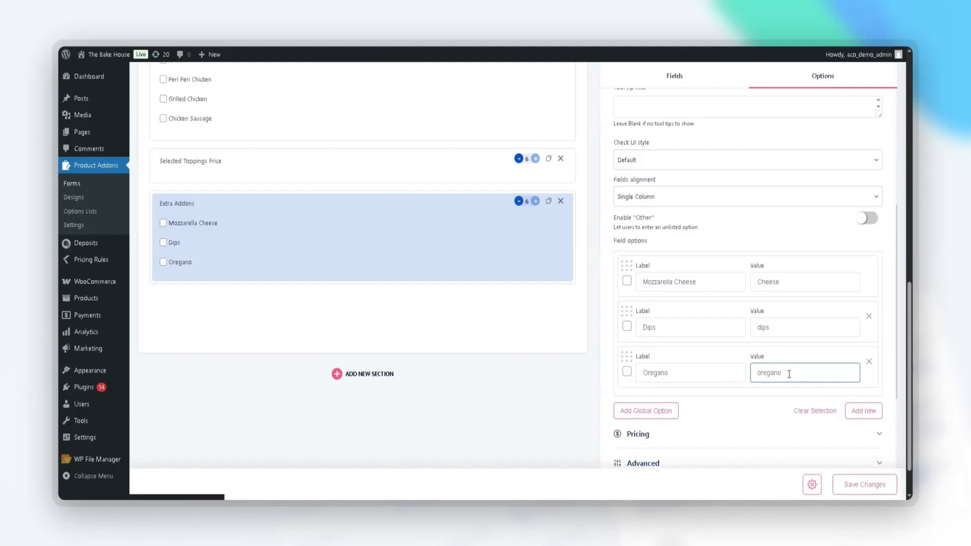
Add a fourth option to Extra Addons with the label "Garlic Sauce" and the value "garlic sauce".
scroll(314, 287, "up", 3)
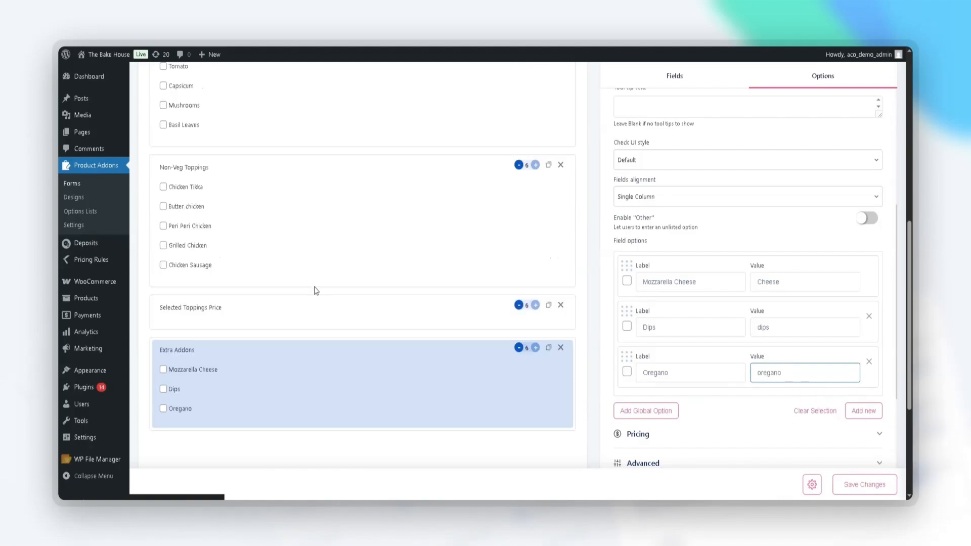
scroll(314, 287, "down", 2)
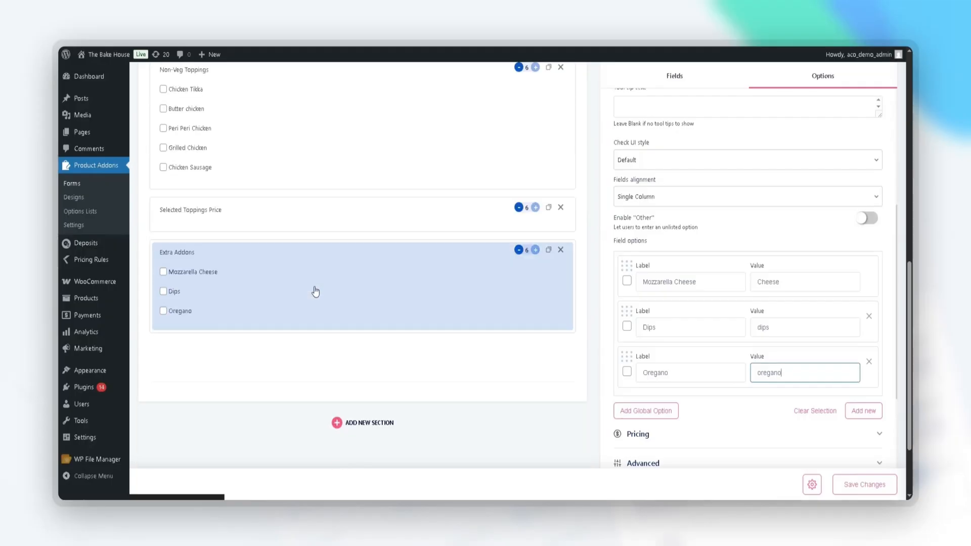
scroll(737, 329, "down", 3)
left_click(862, 266)
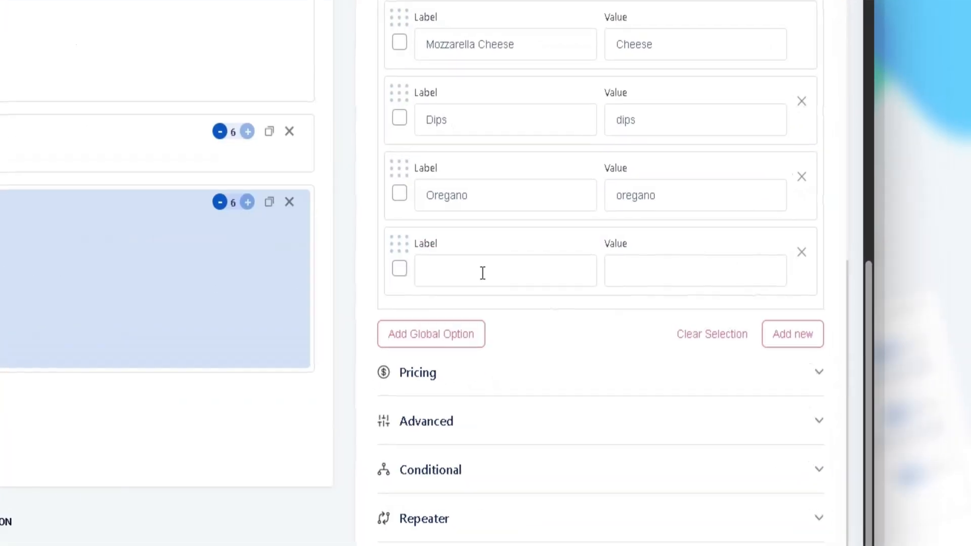
left_click(675, 272)
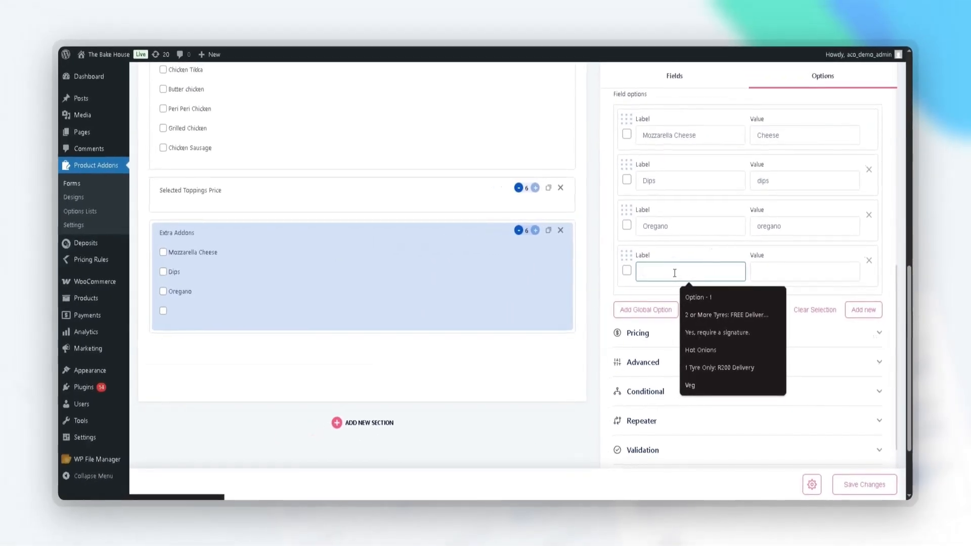
type("Gar")
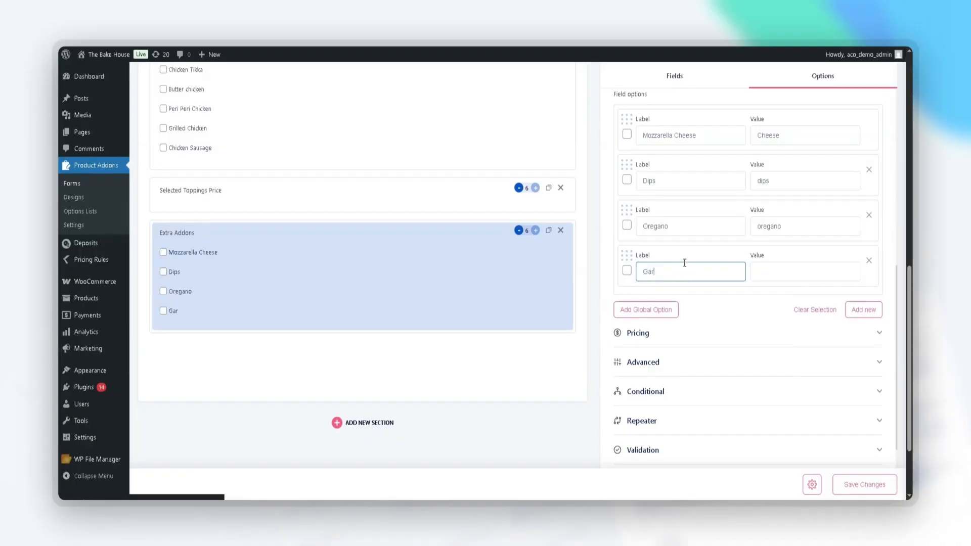
type("lic Sauce")
left_click(758, 272)
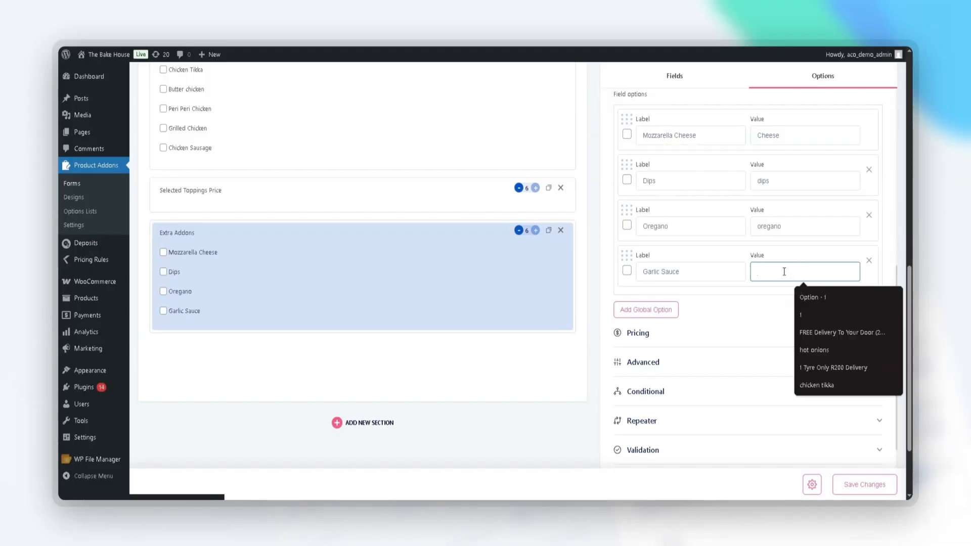
type("garlic sauce")
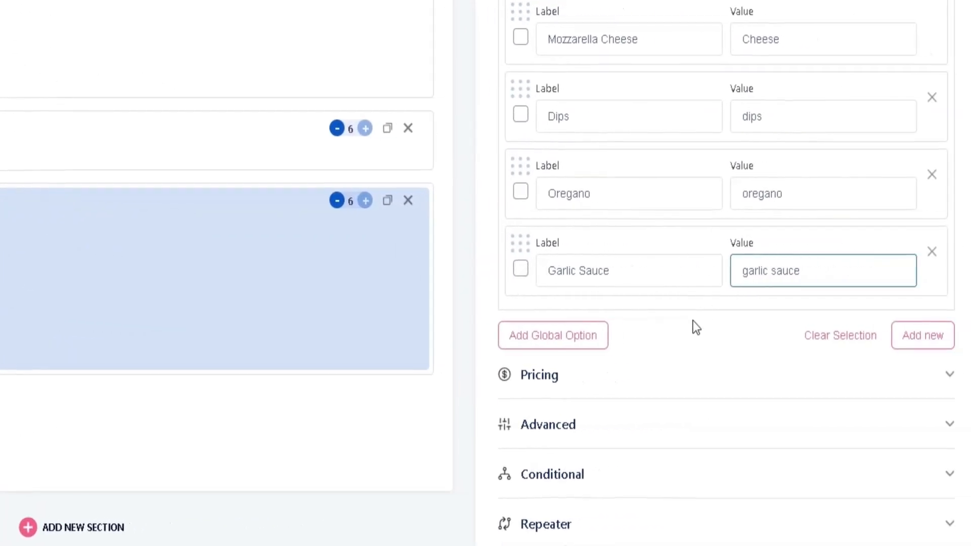
left_click(736, 303)
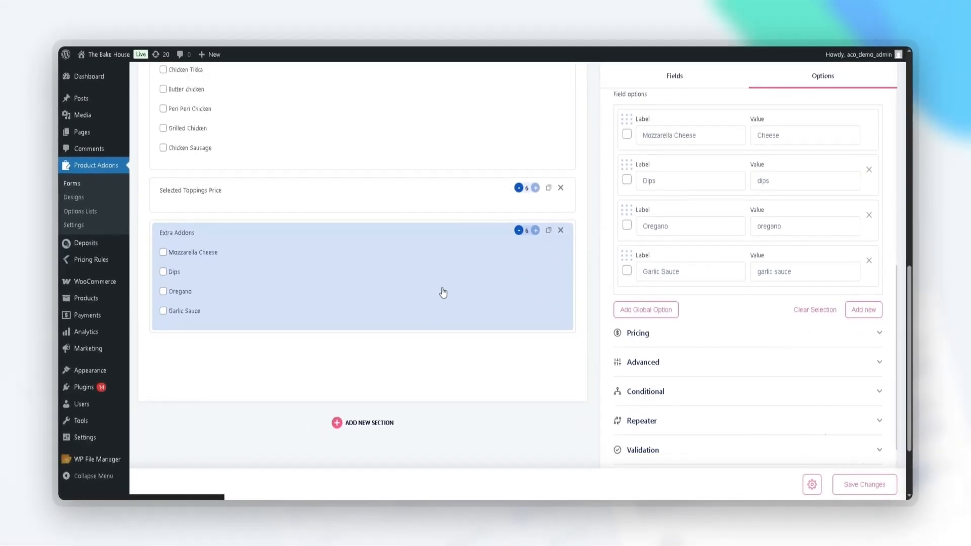
Enable conditional logic for the Veg Toppings field.
scroll(443, 293, "up", 8)
left_click(410, 344)
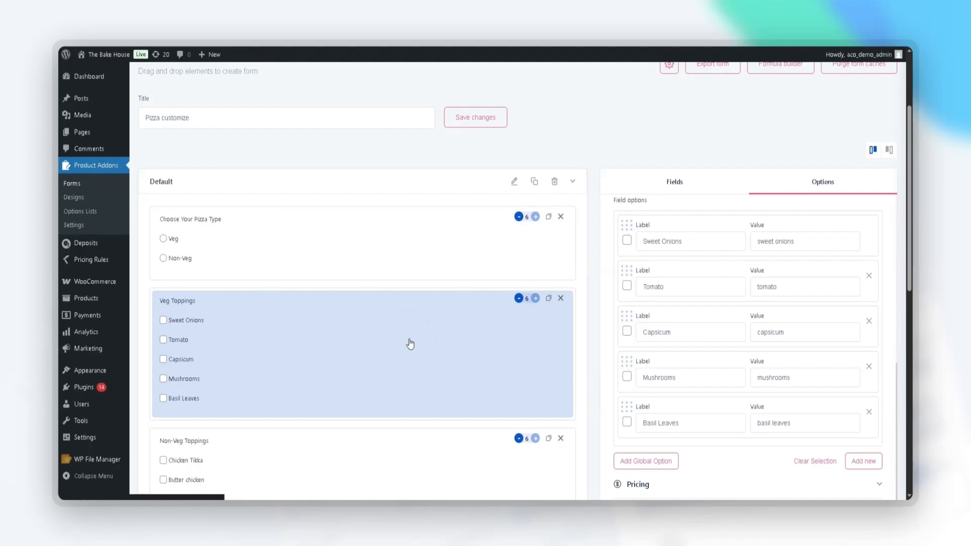
scroll(749, 310, "up", 1)
scroll(750, 310, "up", 6)
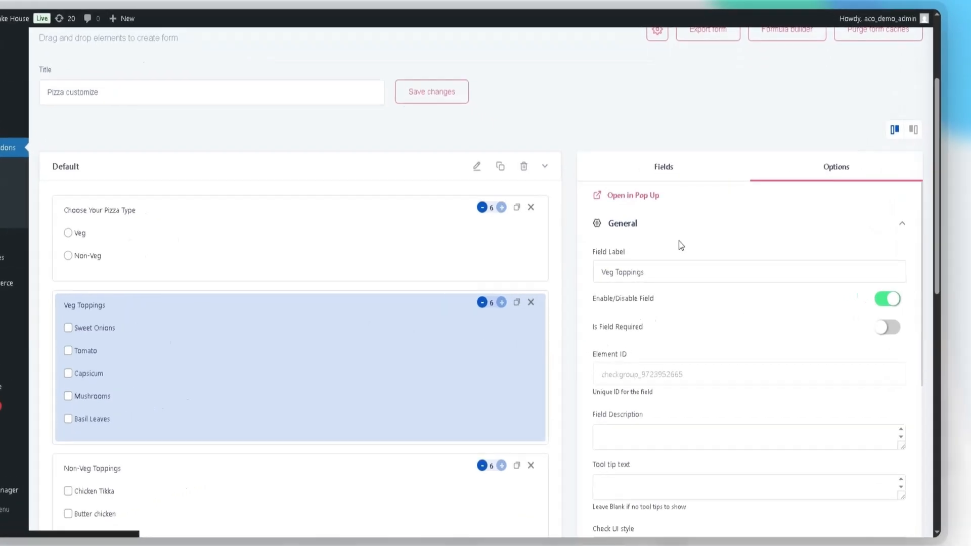
left_click(679, 239)
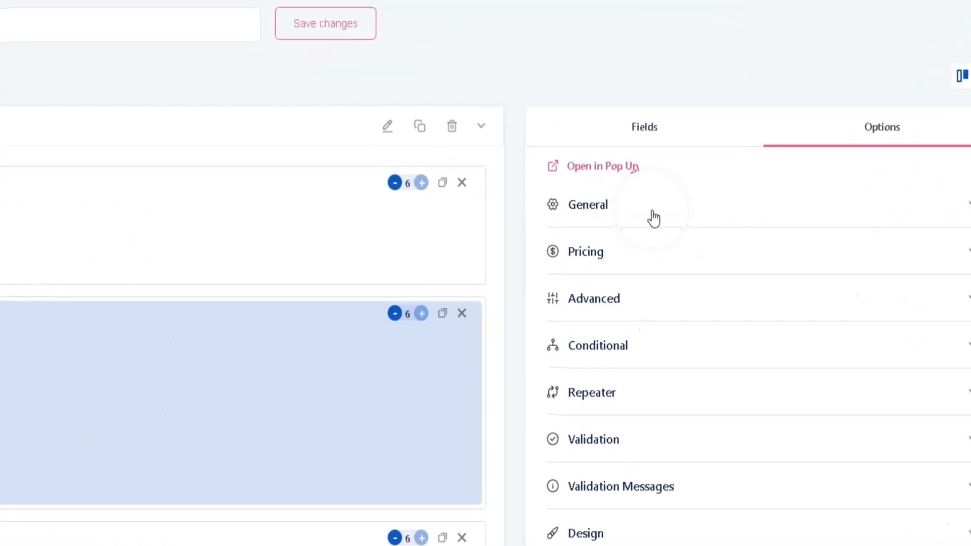
left_click(647, 346)
scroll(745, 308, "down", 2)
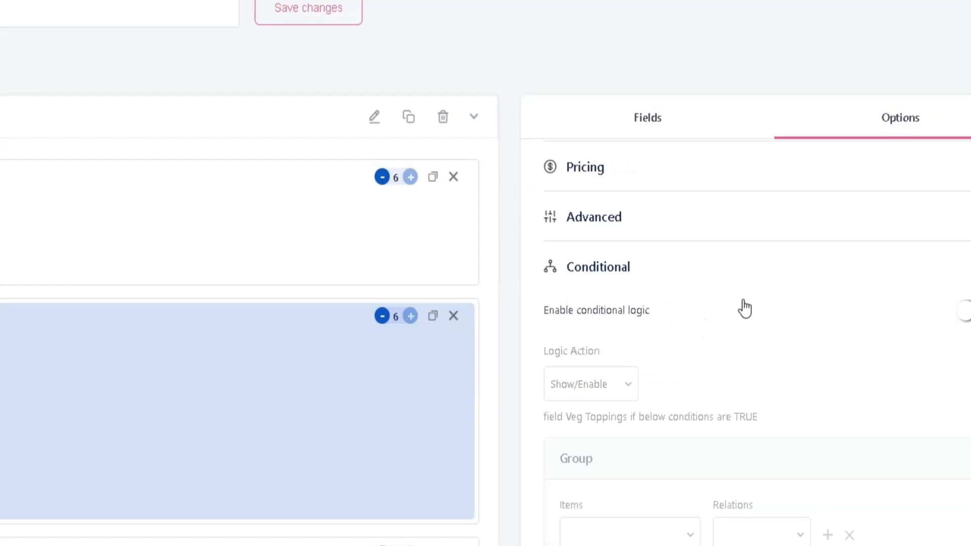
scroll(745, 309, "down", 2)
left_click(965, 208)
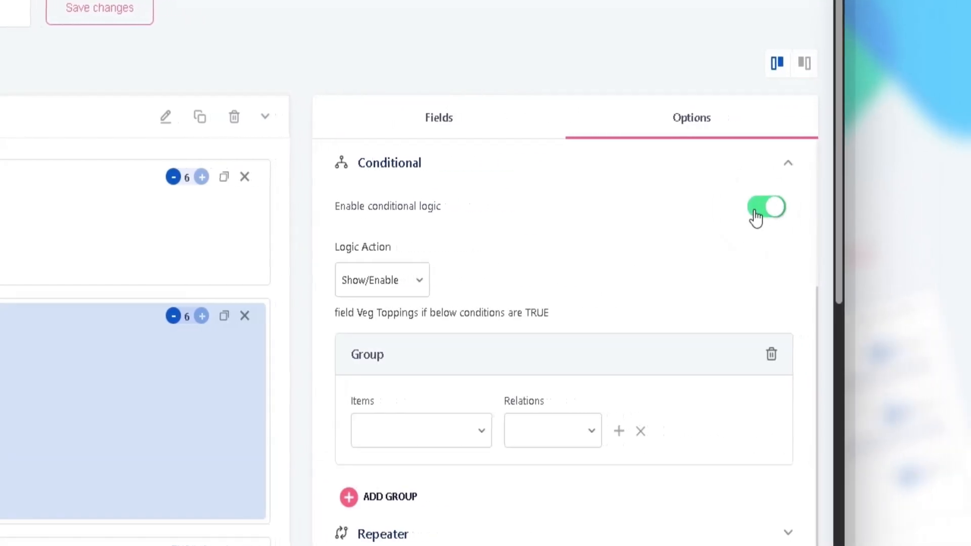
Set the Veg Toppings condition so the field shows when Choose Your Pizza Type Is Veg.
scroll(509, 258, "down", 2)
left_click(427, 343)
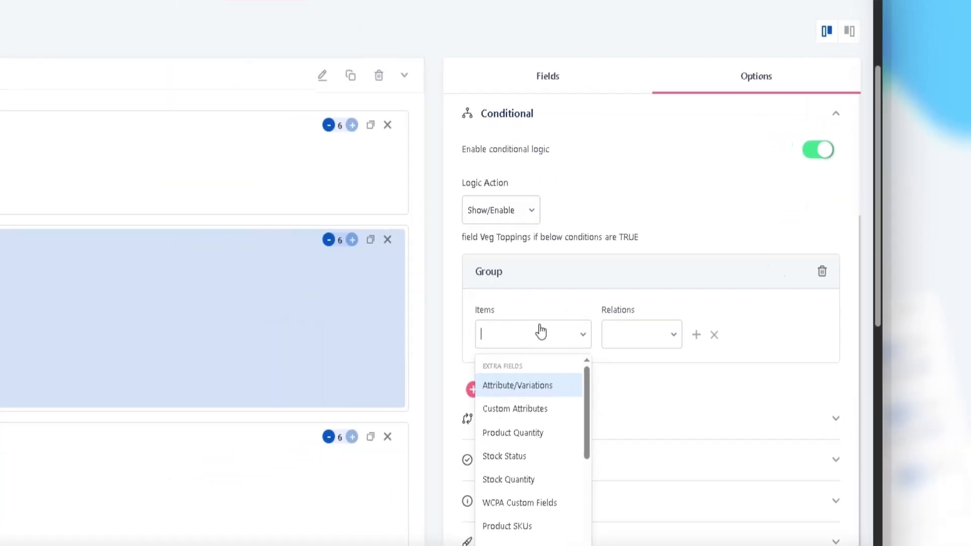
scroll(536, 390, "down", 2)
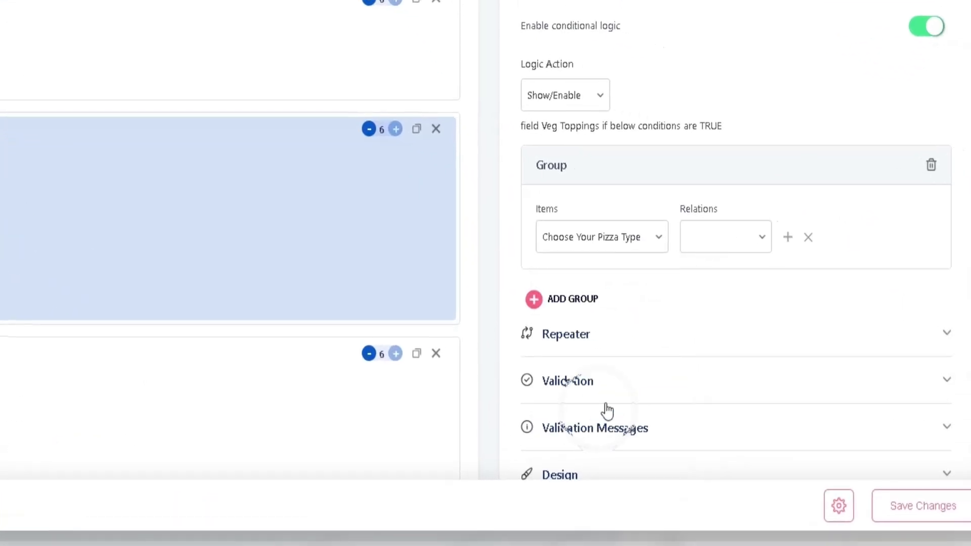
left_click(721, 238)
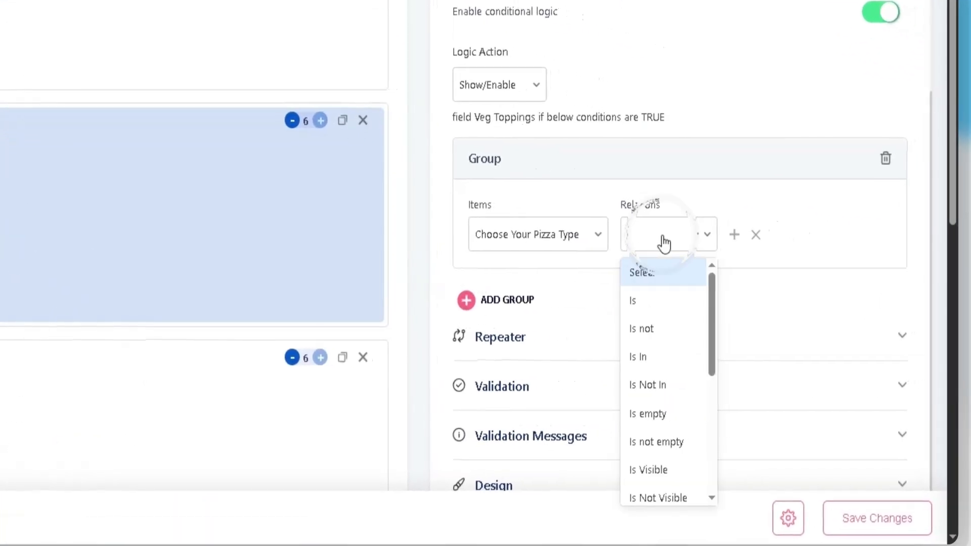
left_click(713, 296)
left_click(694, 311)
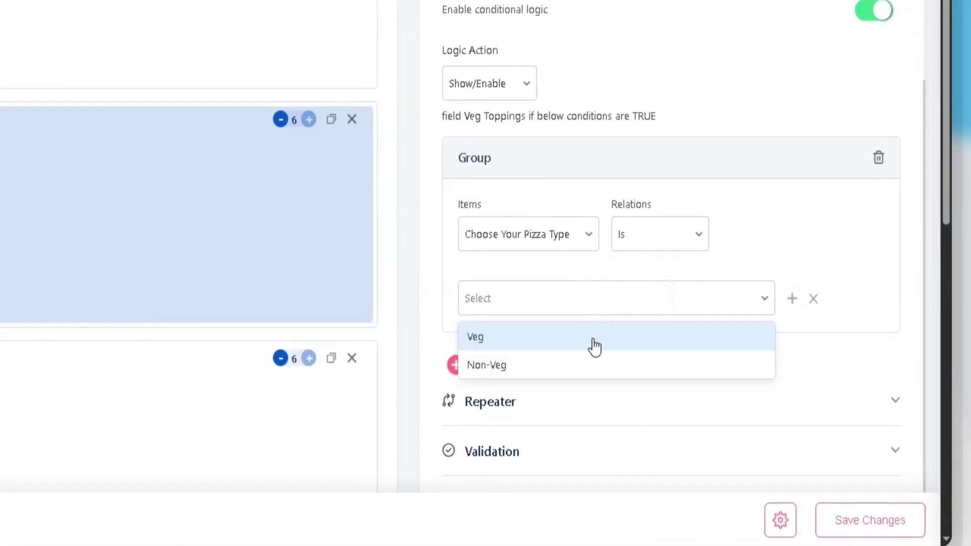
left_click(595, 339)
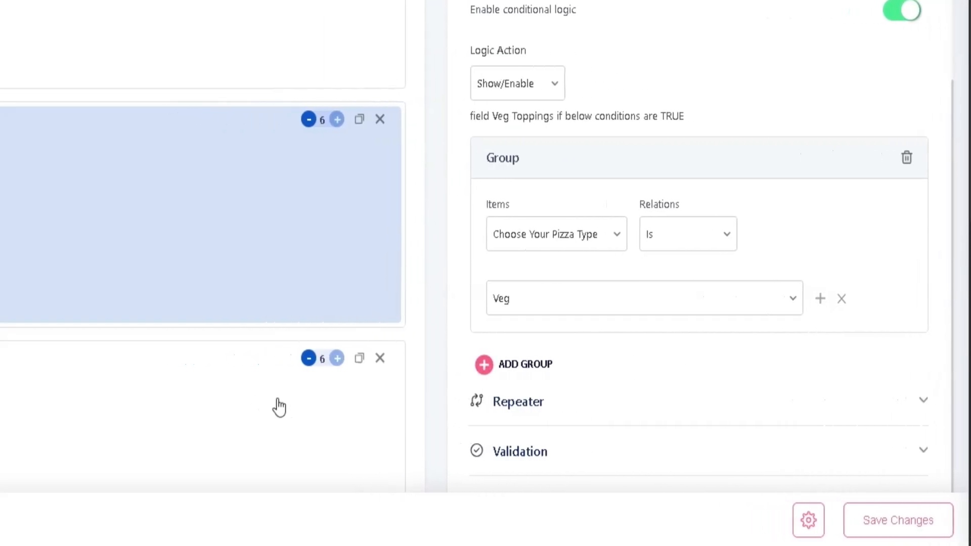
Enable conditional logic for the Non-Veg Toppings field and show it when Choose Your Pizza Type Is Non-Veg.
left_click(154, 404)
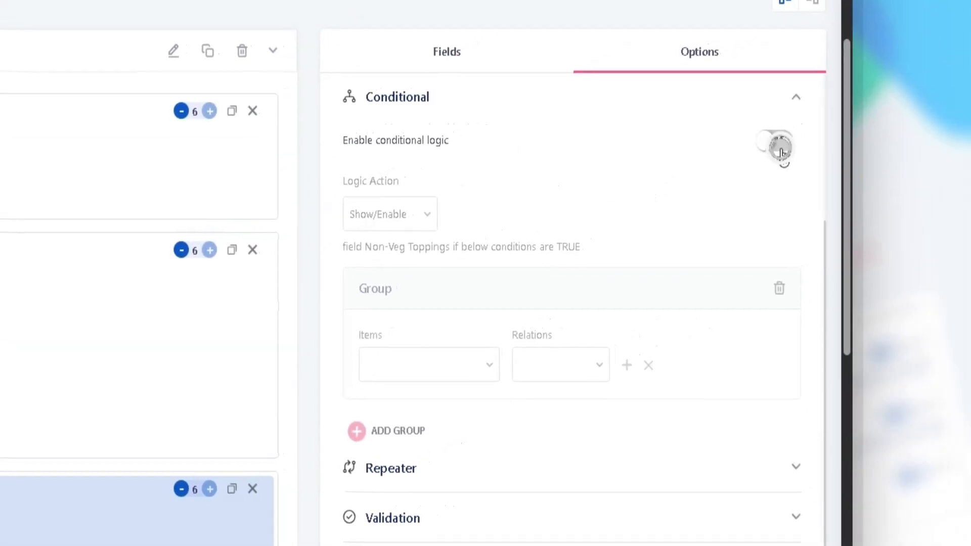
left_click(825, 113)
left_click(440, 346)
scroll(392, 425, "down", 5)
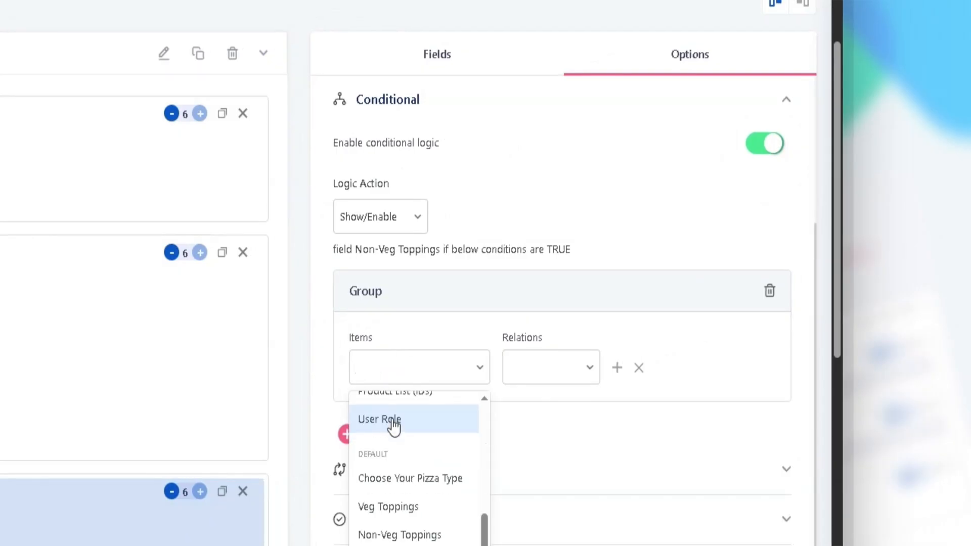
left_click(397, 478)
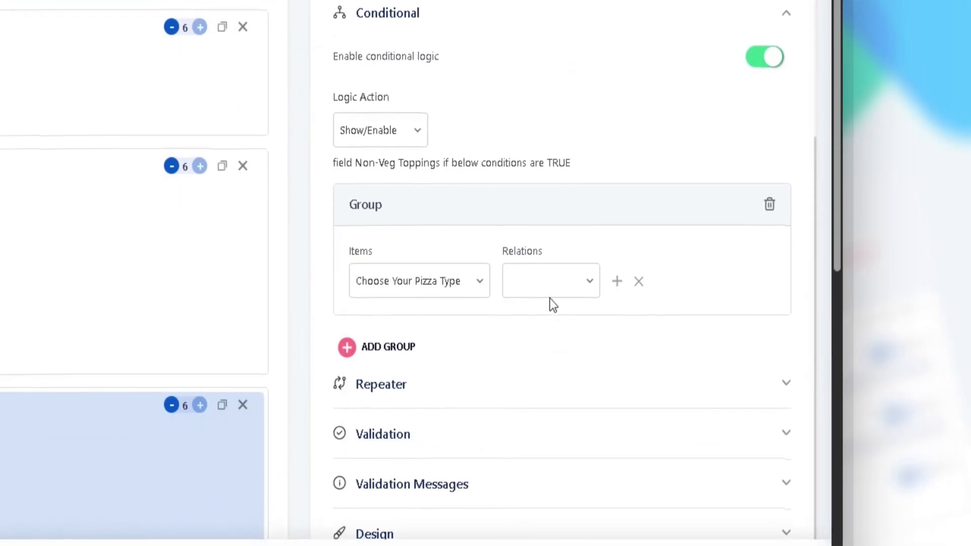
left_click(550, 293)
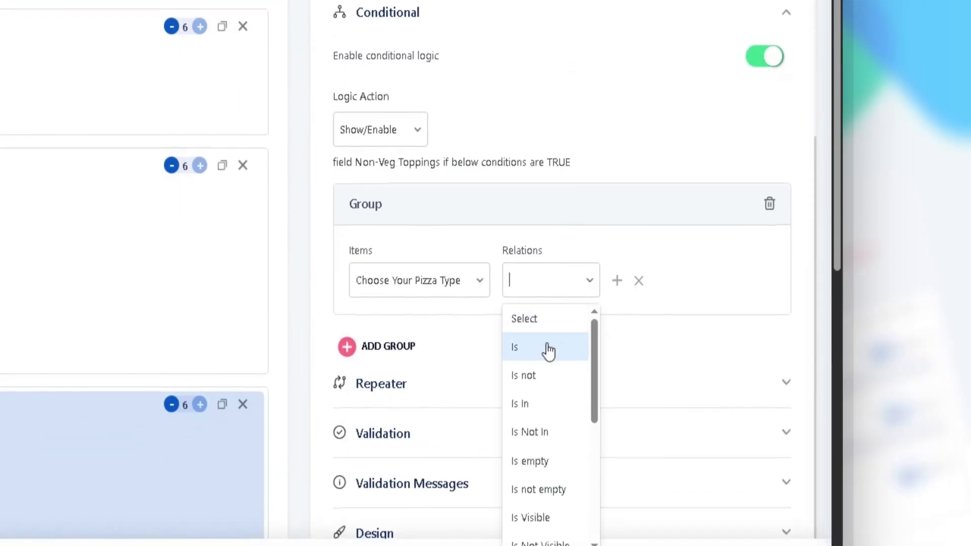
left_click(547, 347)
left_click(460, 346)
left_click(437, 418)
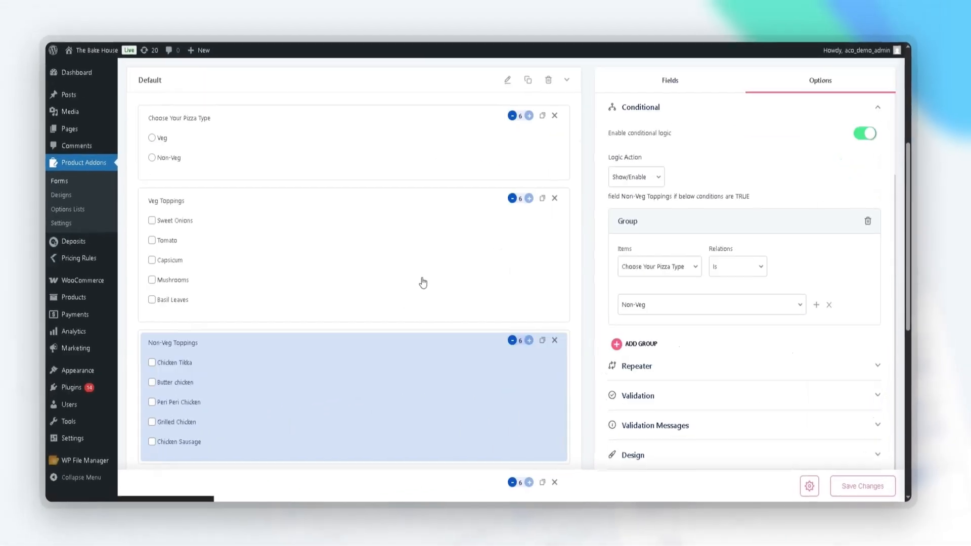
Enable conditional logic for the Selected Toppings Price field.
scroll(102, 283, "down", 2)
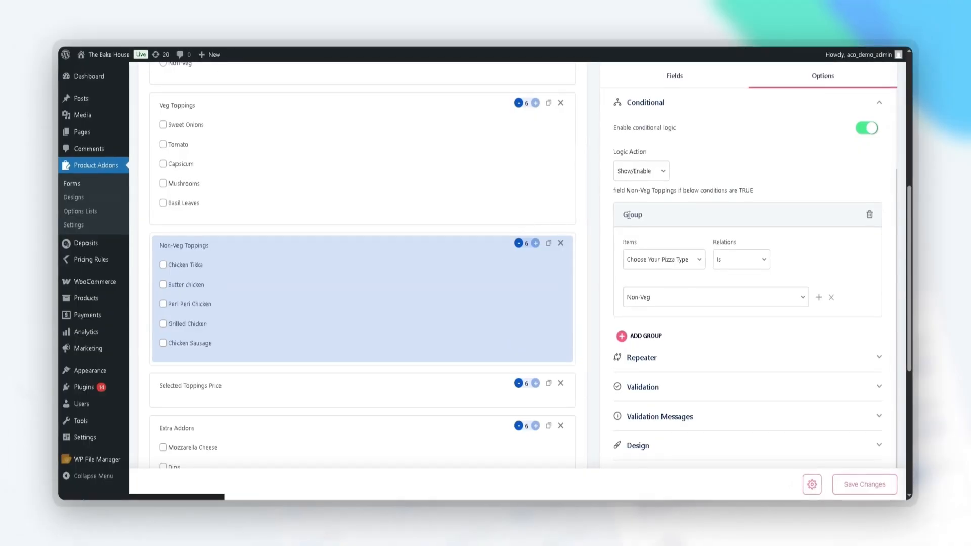
scroll(629, 215, "down", 1)
scroll(440, 288, "down", 1)
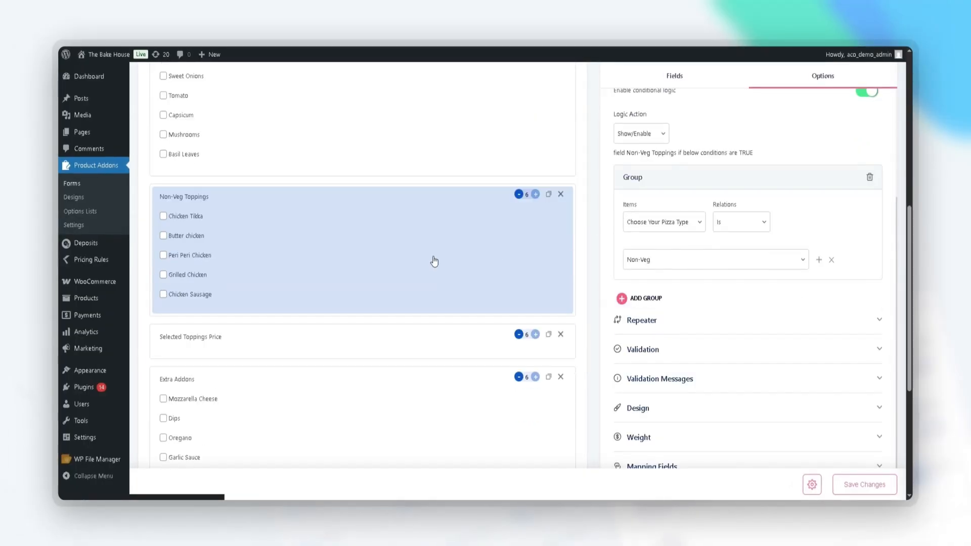
left_click(418, 343)
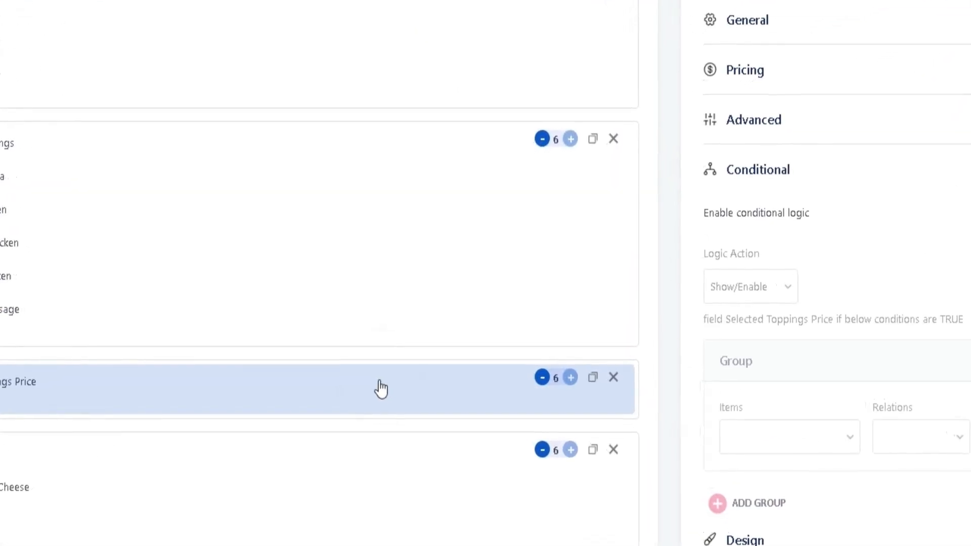
scroll(364, 272, "down", 2)
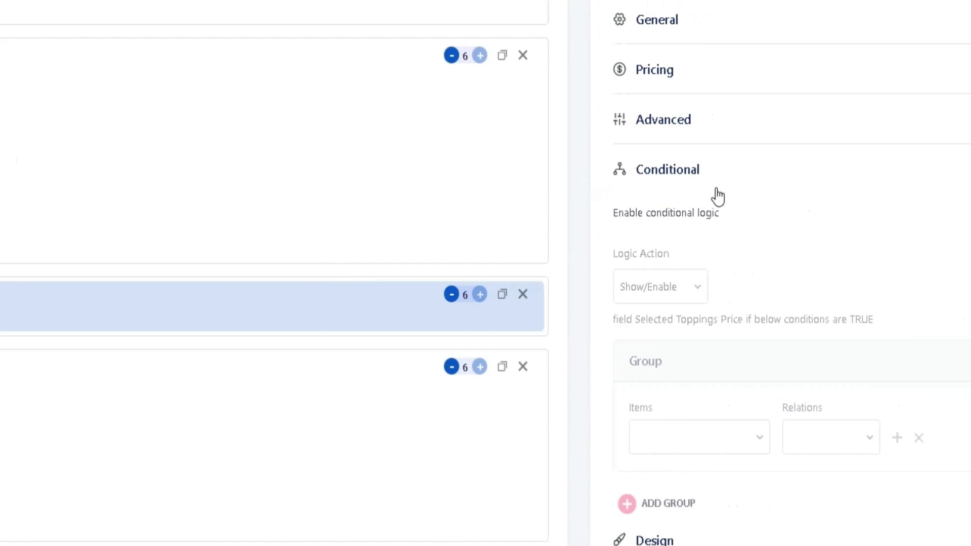
left_click(793, 168)
left_click(627, 192)
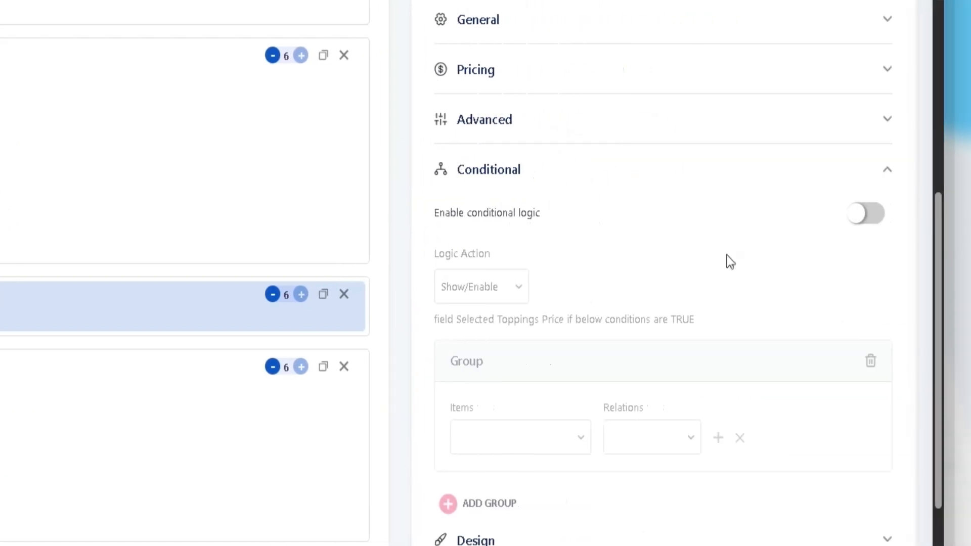
left_click(787, 214)
Set the Selected Toppings Price field to show when Choose Your Pizza Type Is not empty, and save the form.
left_click(400, 446)
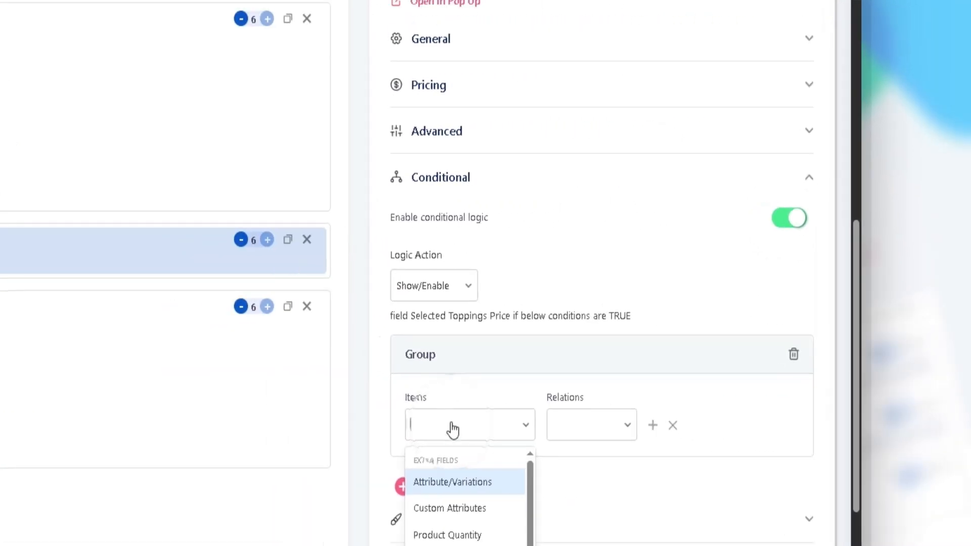
scroll(422, 534, "down", 3)
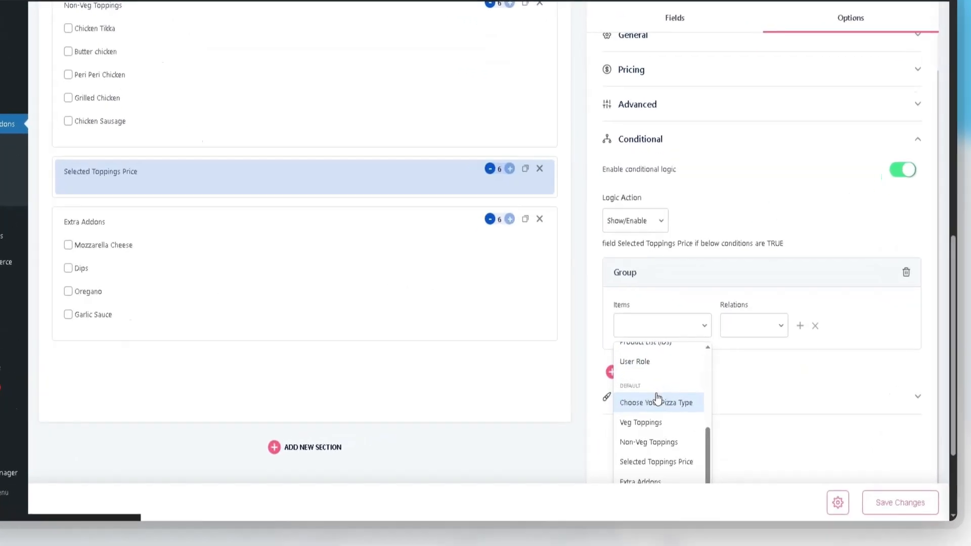
left_click(658, 400)
left_click(735, 336)
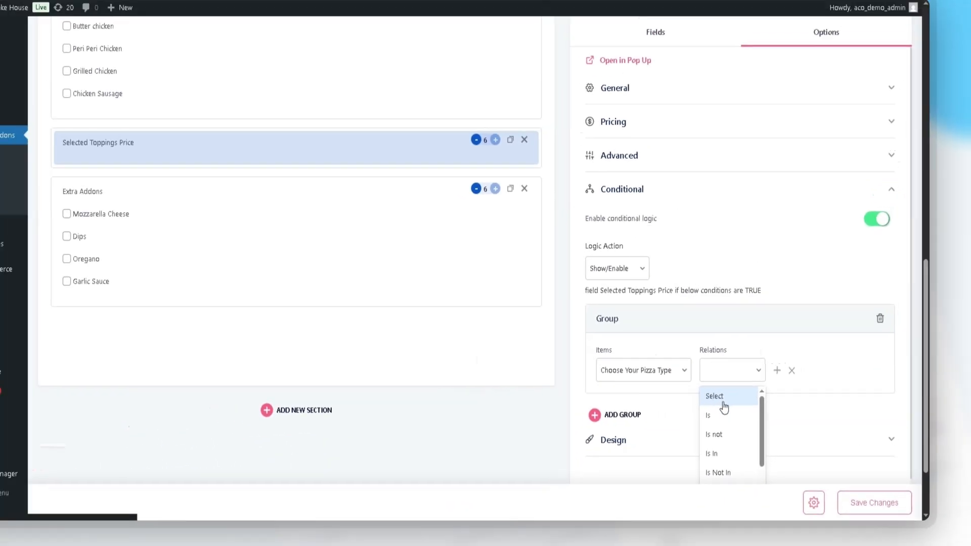
scroll(724, 407, "down", 2)
scroll(746, 307, "down", 1)
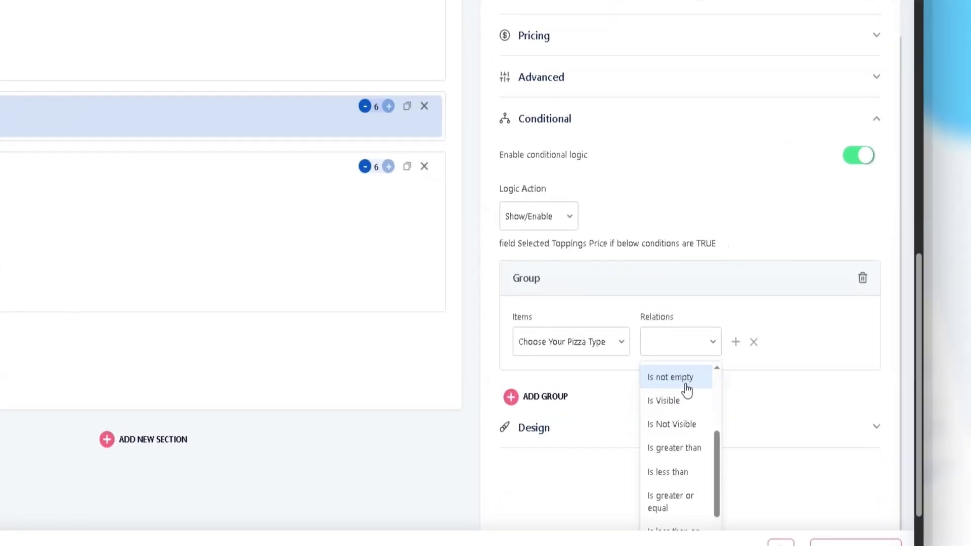
left_click(743, 362)
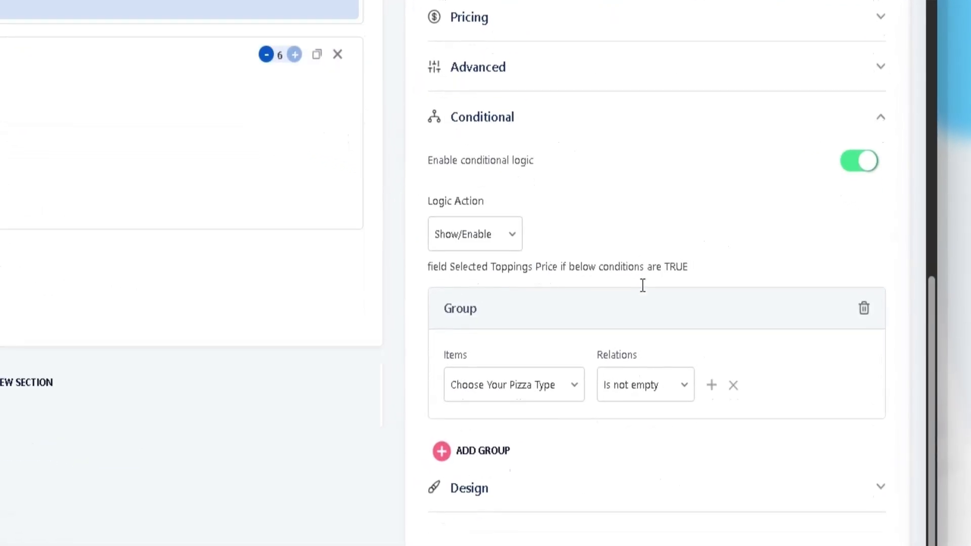
left_click(96, 184)
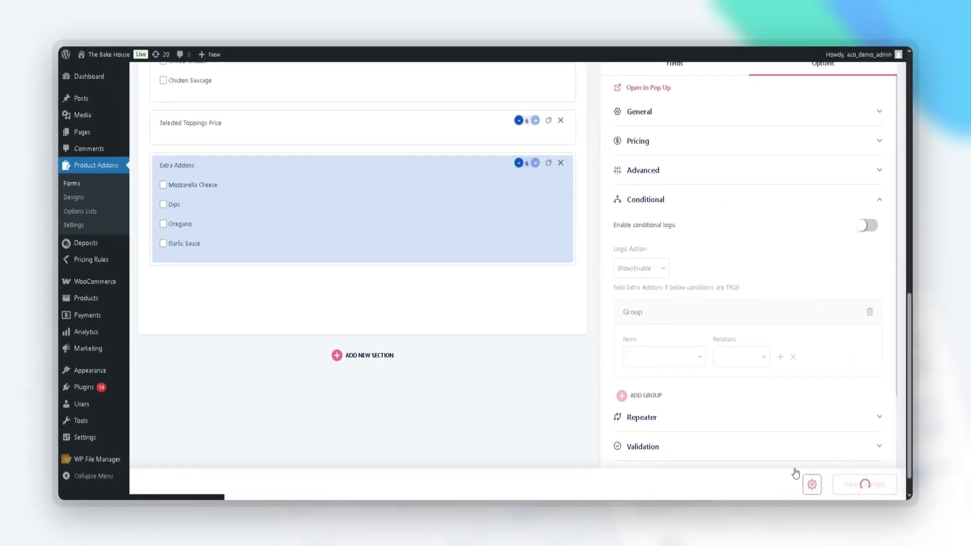
Assign the form to the Double Feast Pizza product in the form settings and save the assignment.
scroll(531, 352, "up", 6)
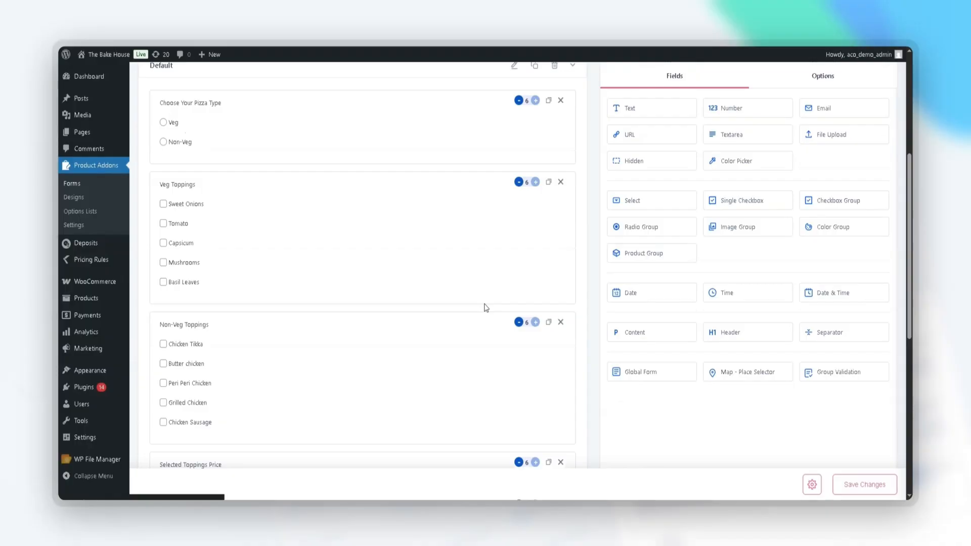
scroll(486, 307, "up", 5)
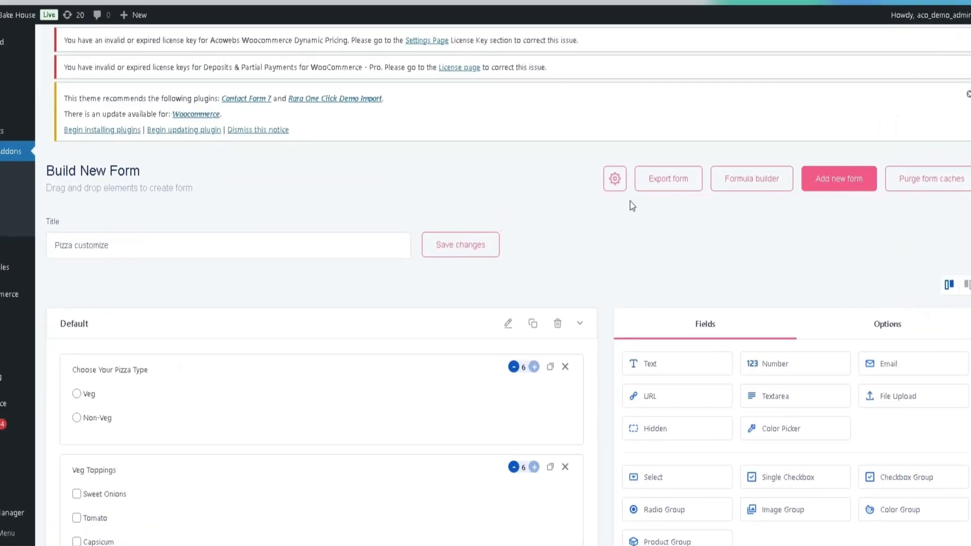
left_click(601, 187)
left_click(674, 104)
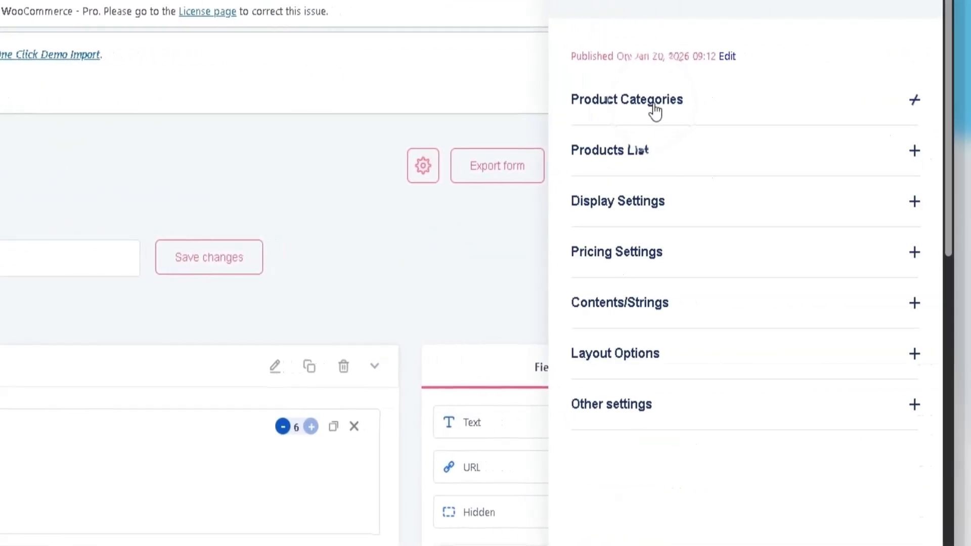
left_click(665, 166)
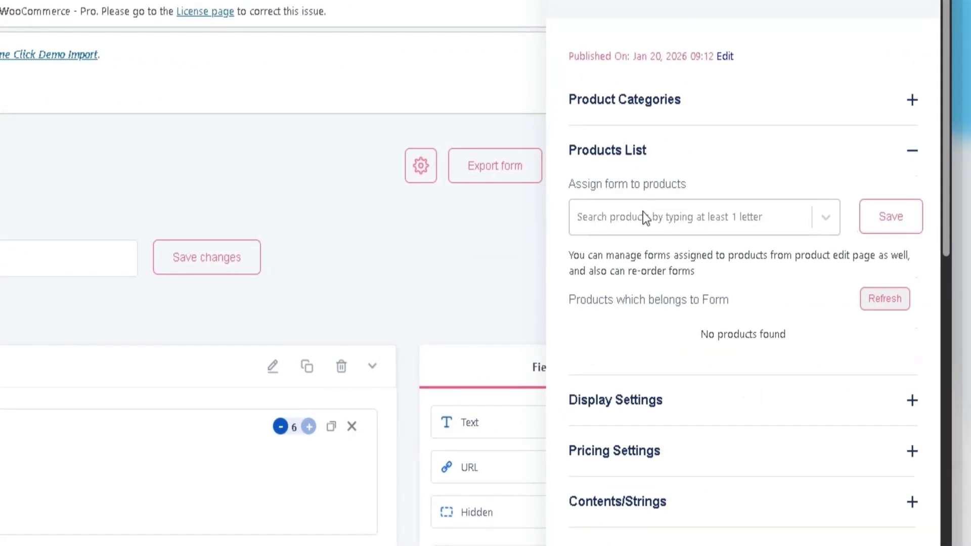
left_click(643, 216)
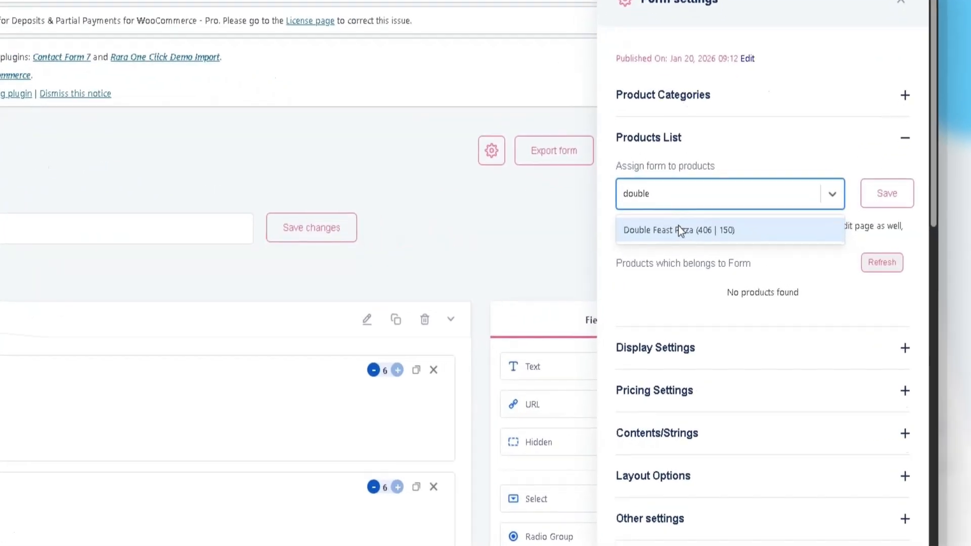
left_click(732, 244)
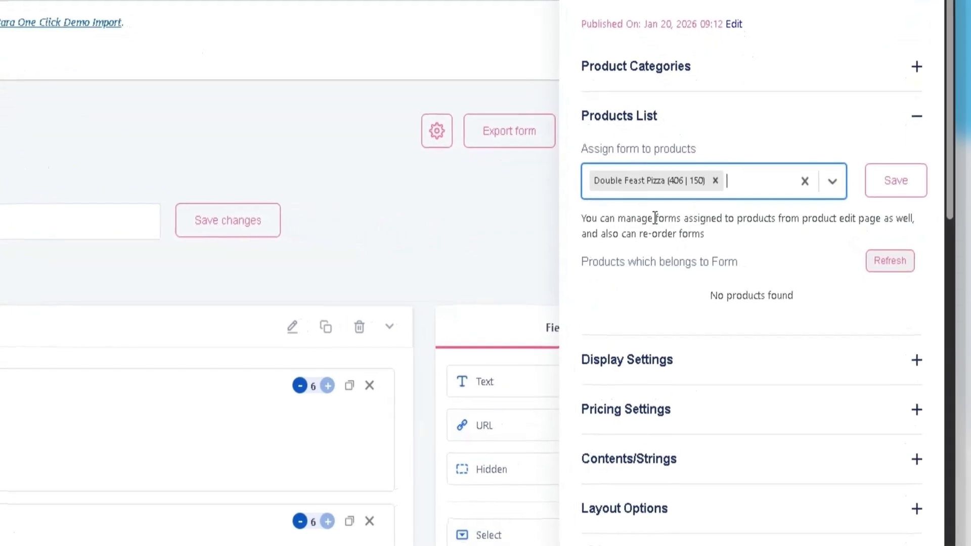
left_click(878, 222)
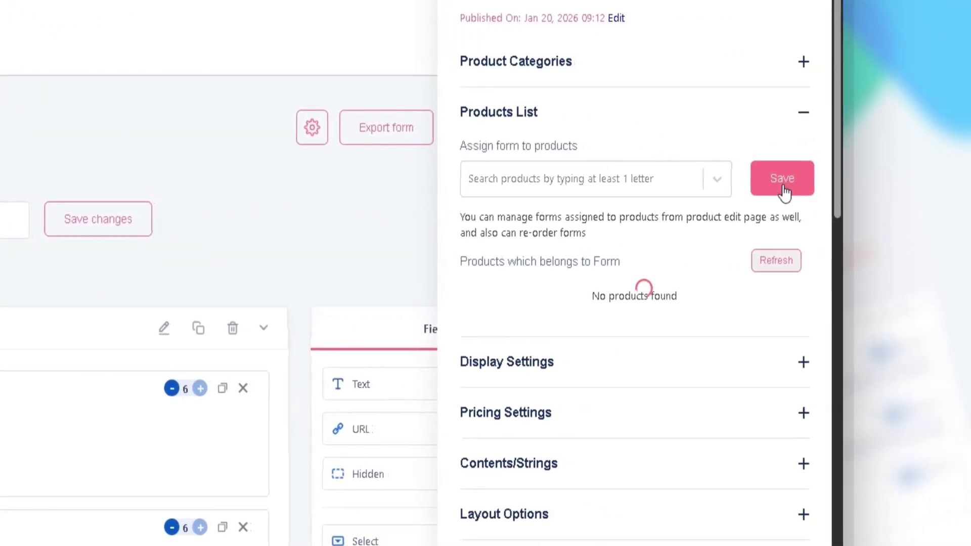
Configure Double Feast Pizza on its store page as Large and Non-Veg with Chicken Tikka, Butter chicken and Peri Peri Chicken toppings.
left_click(504, 300)
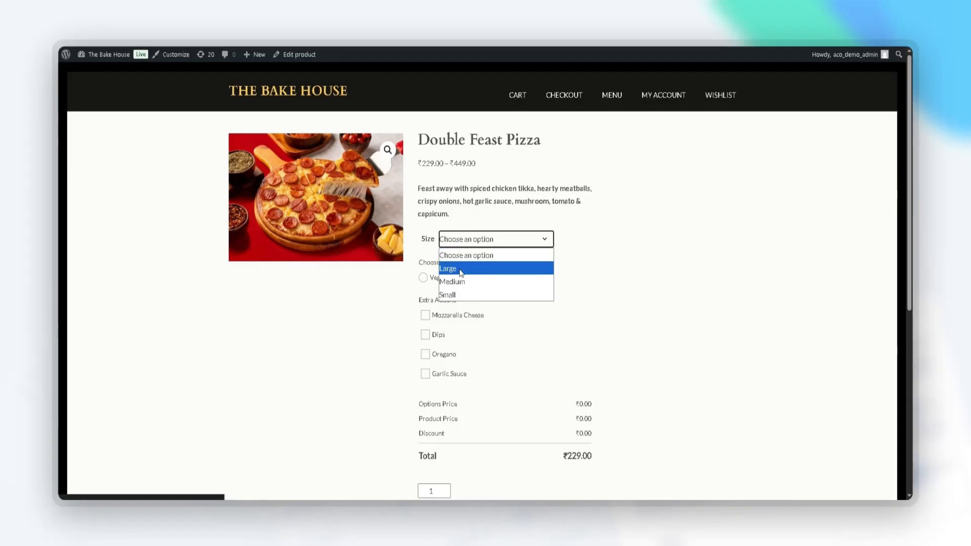
left_click(458, 268)
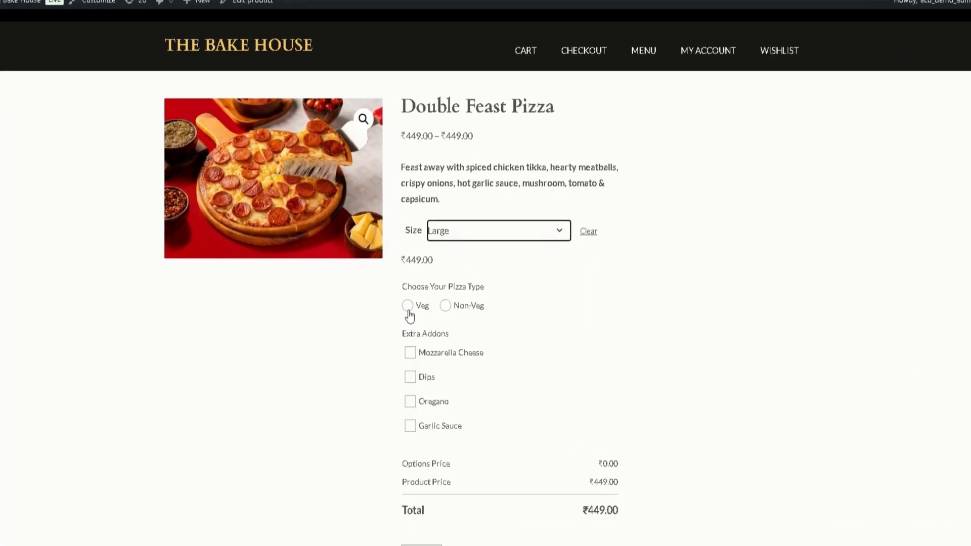
left_click(412, 310)
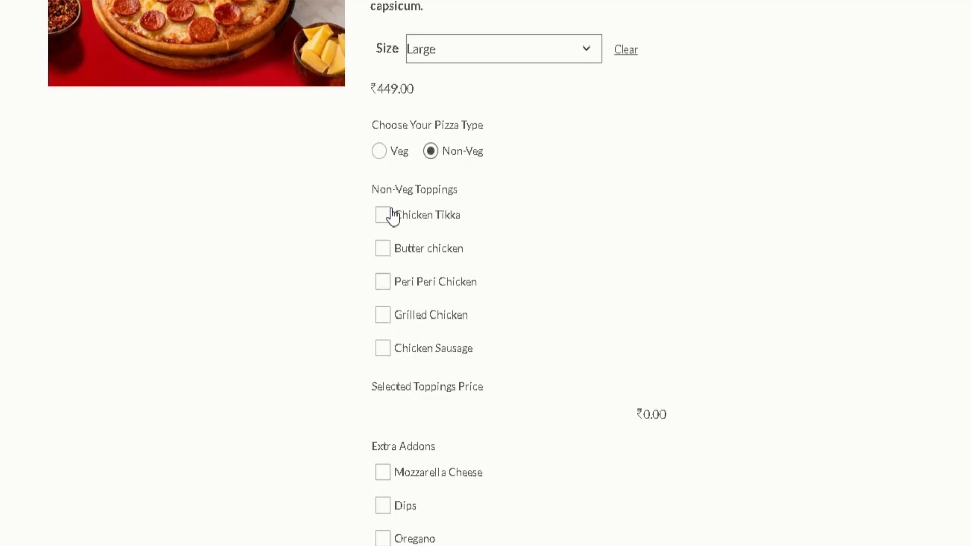
left_click(387, 290)
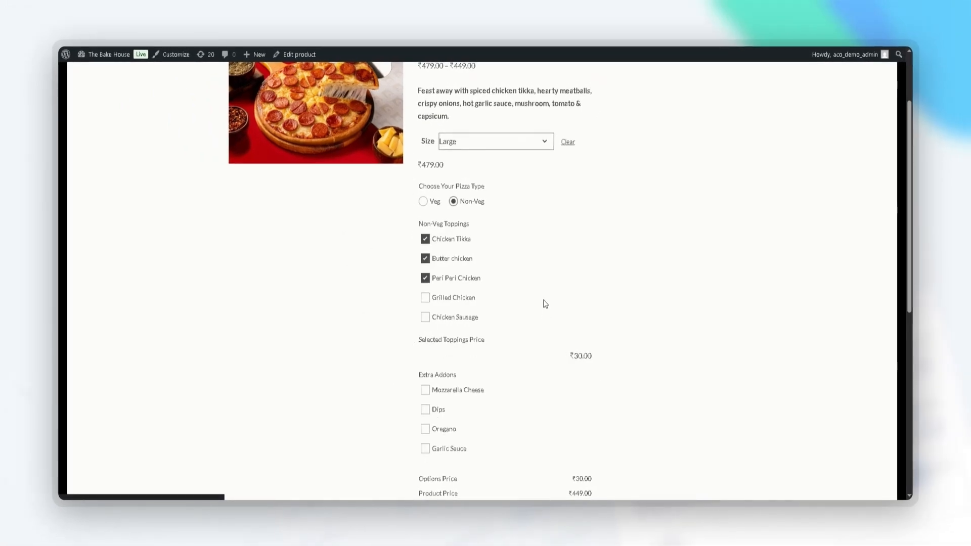
Select Dips and Oregano as the pizza's Extra Addons.
scroll(545, 304, "down", 3)
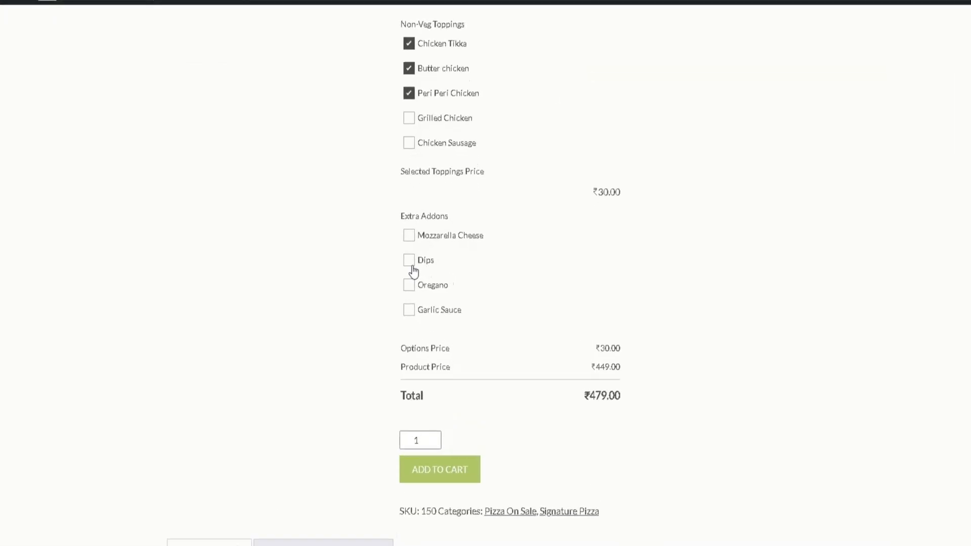
left_click(411, 267)
left_click(409, 289)
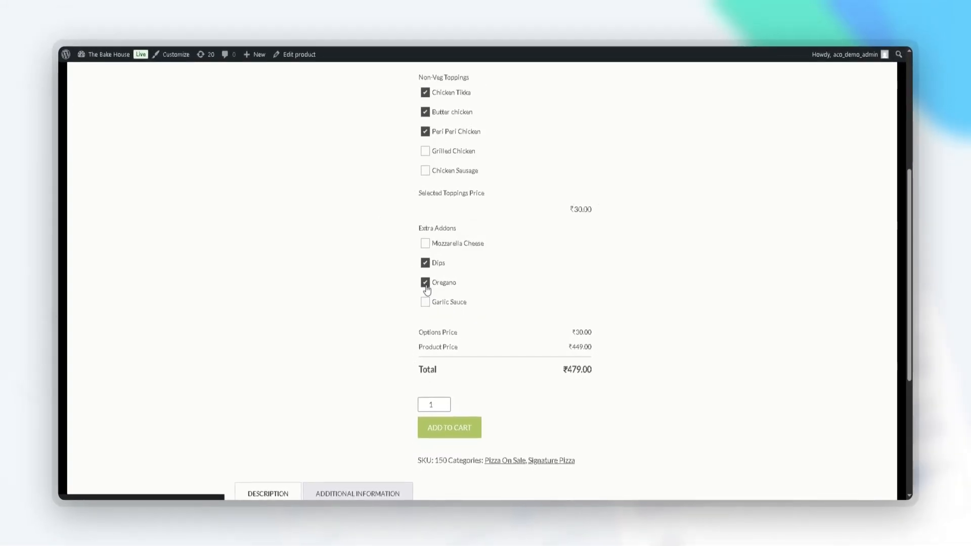
Add the configured pizza to the cart and open the cart.
left_click(466, 423)
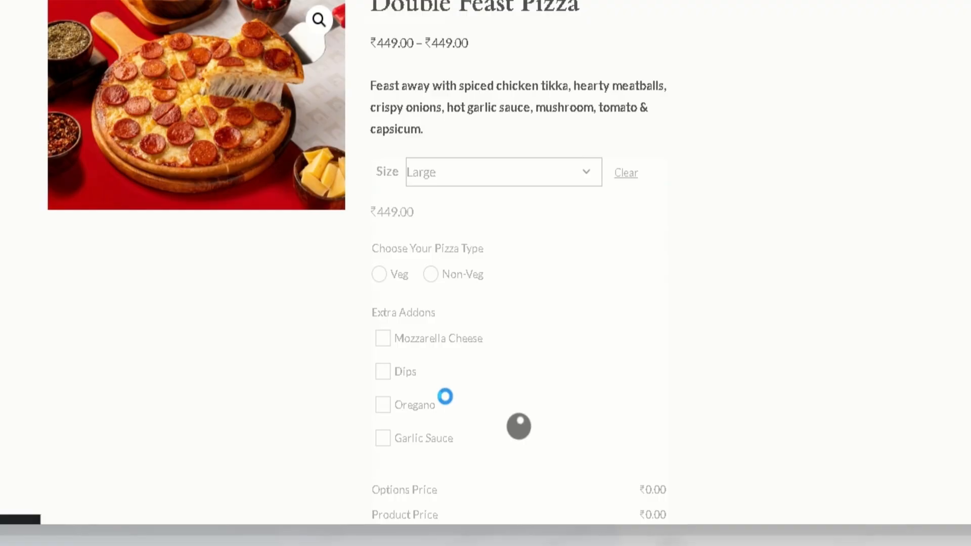
left_click(581, 143)
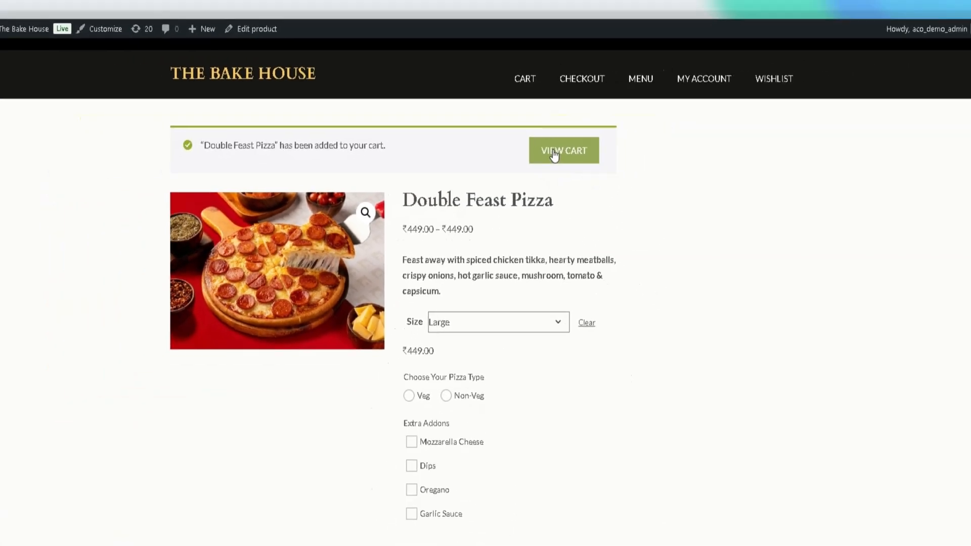